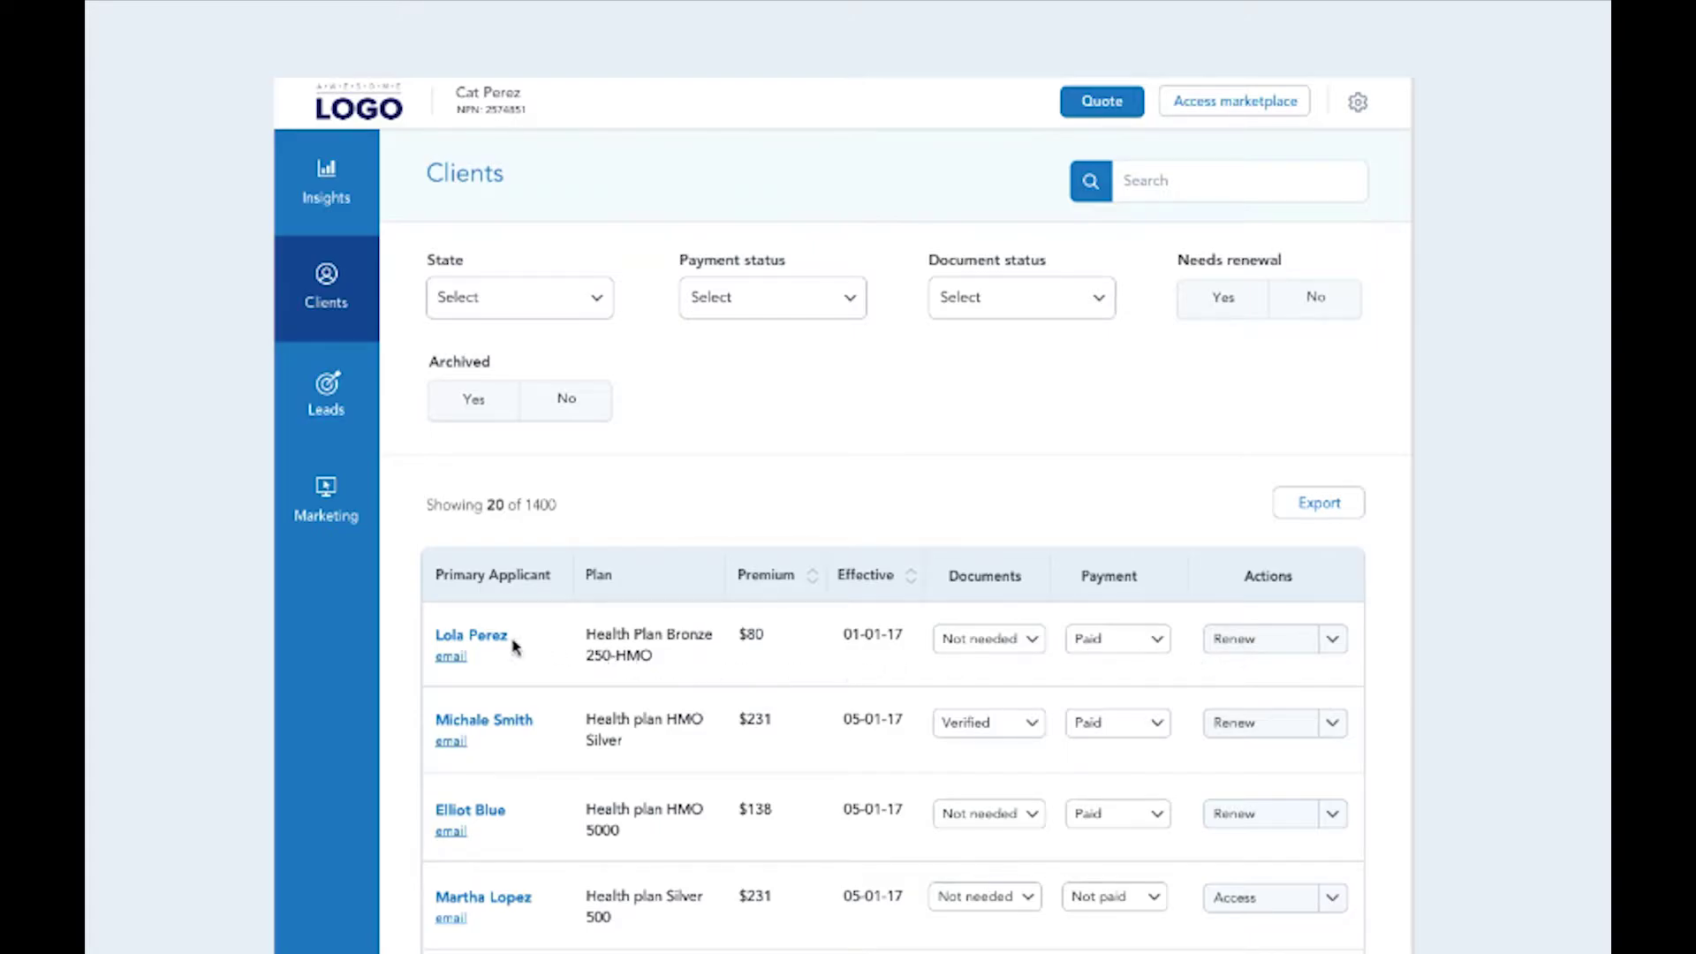
# Open the first client's record and start renewing the 2017 Bronze 250-HMO plan
pyautogui.click(471, 635)
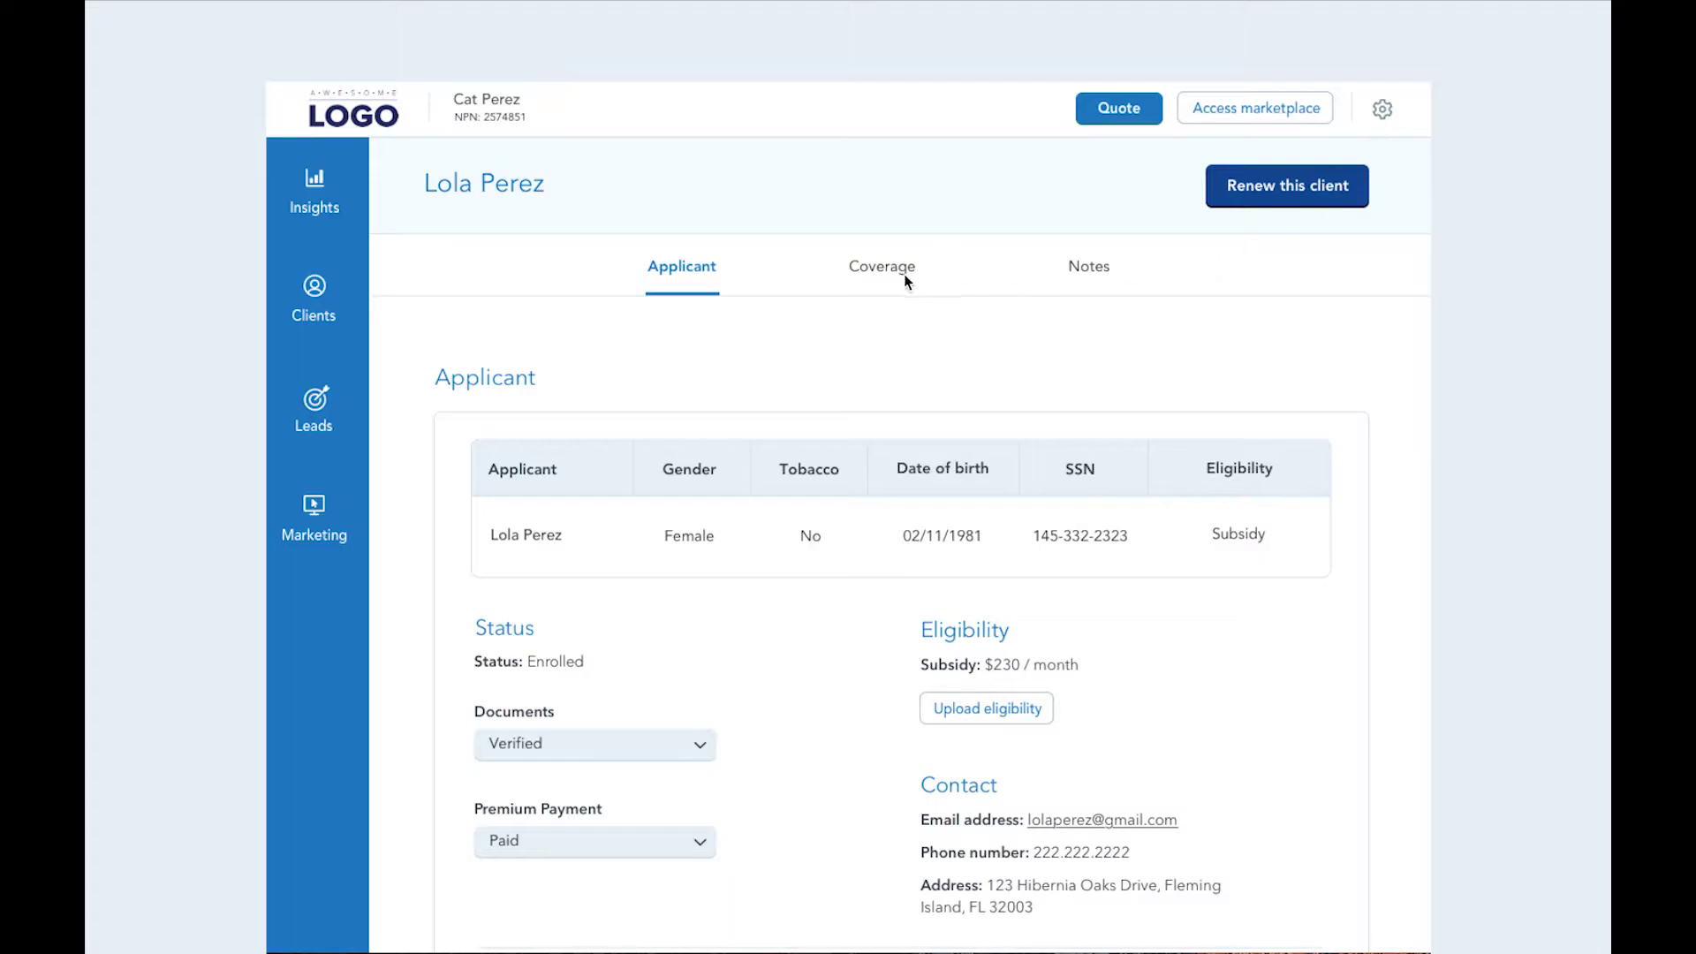
pyautogui.scroll(-5, 903, 274)
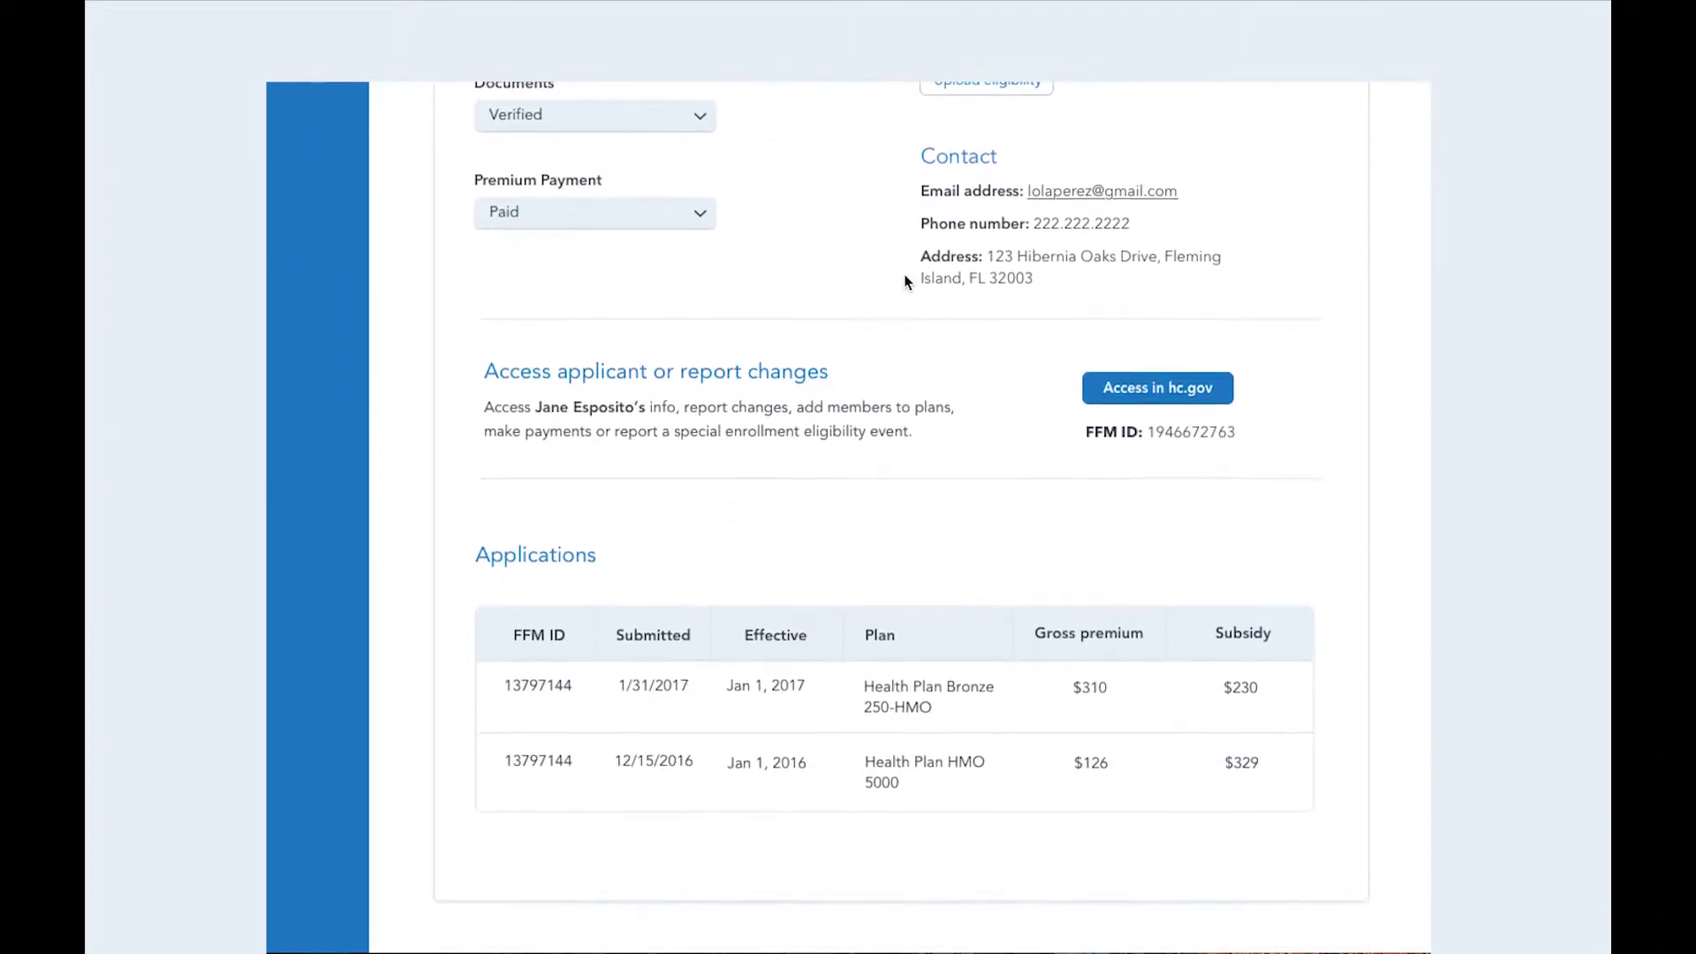
pyautogui.scroll(-5, 905, 273)
pyautogui.scroll(-5, 904, 275)
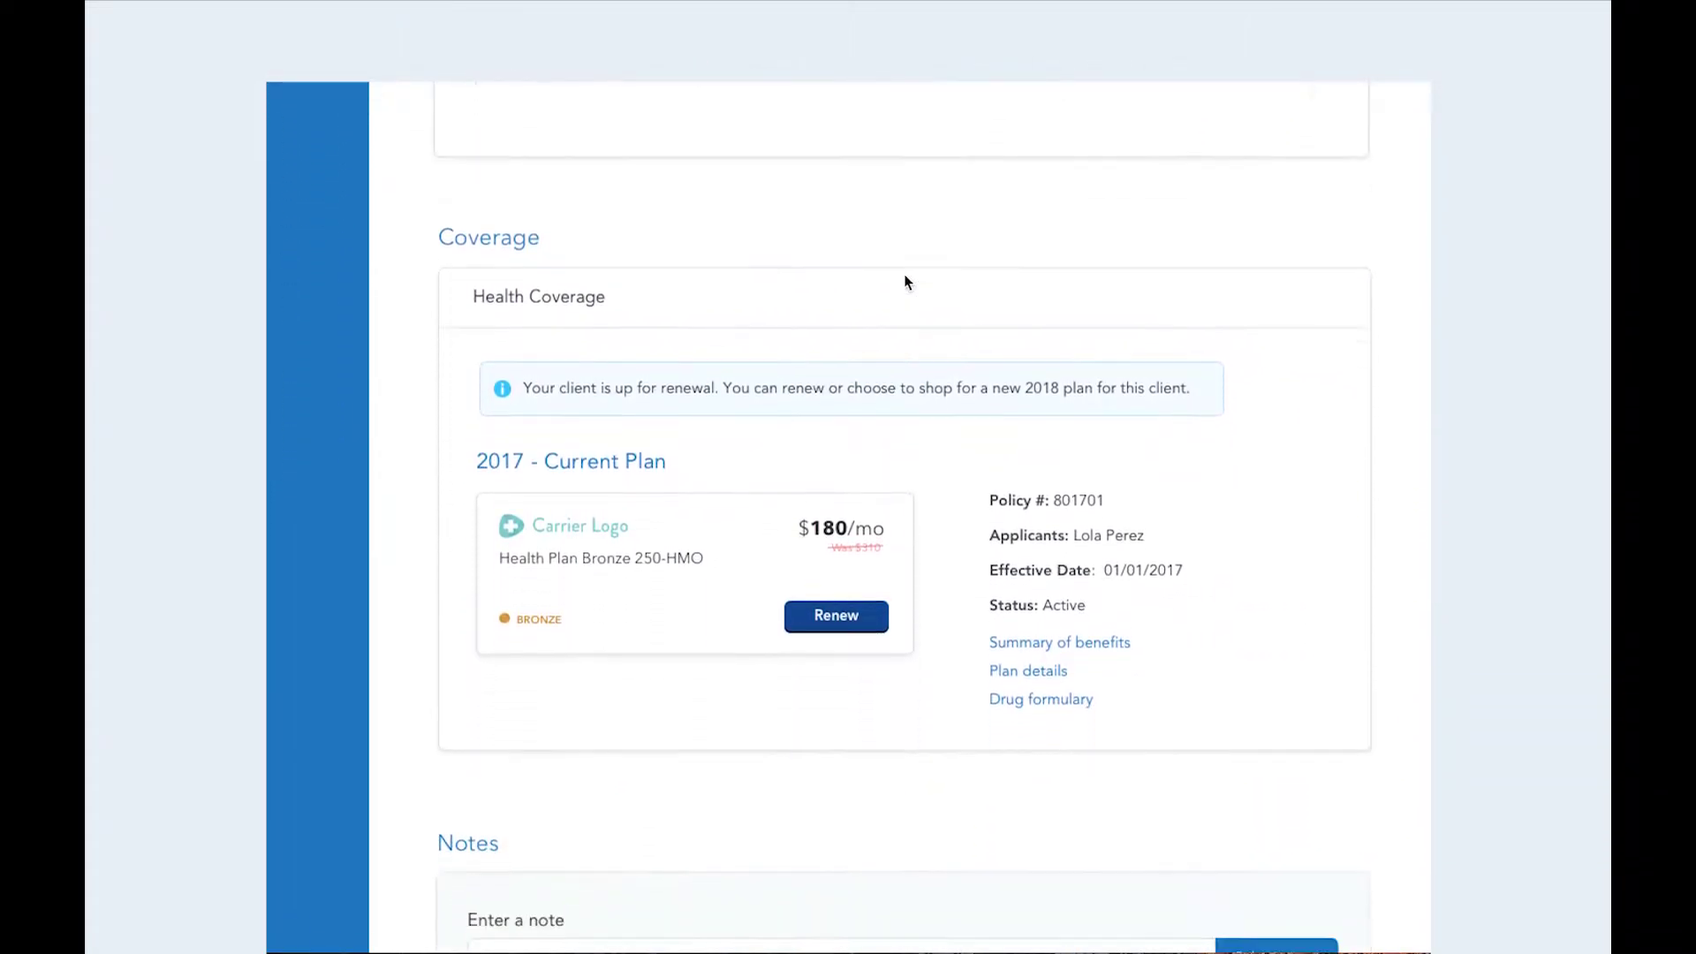
pyautogui.scroll(-2, 904, 274)
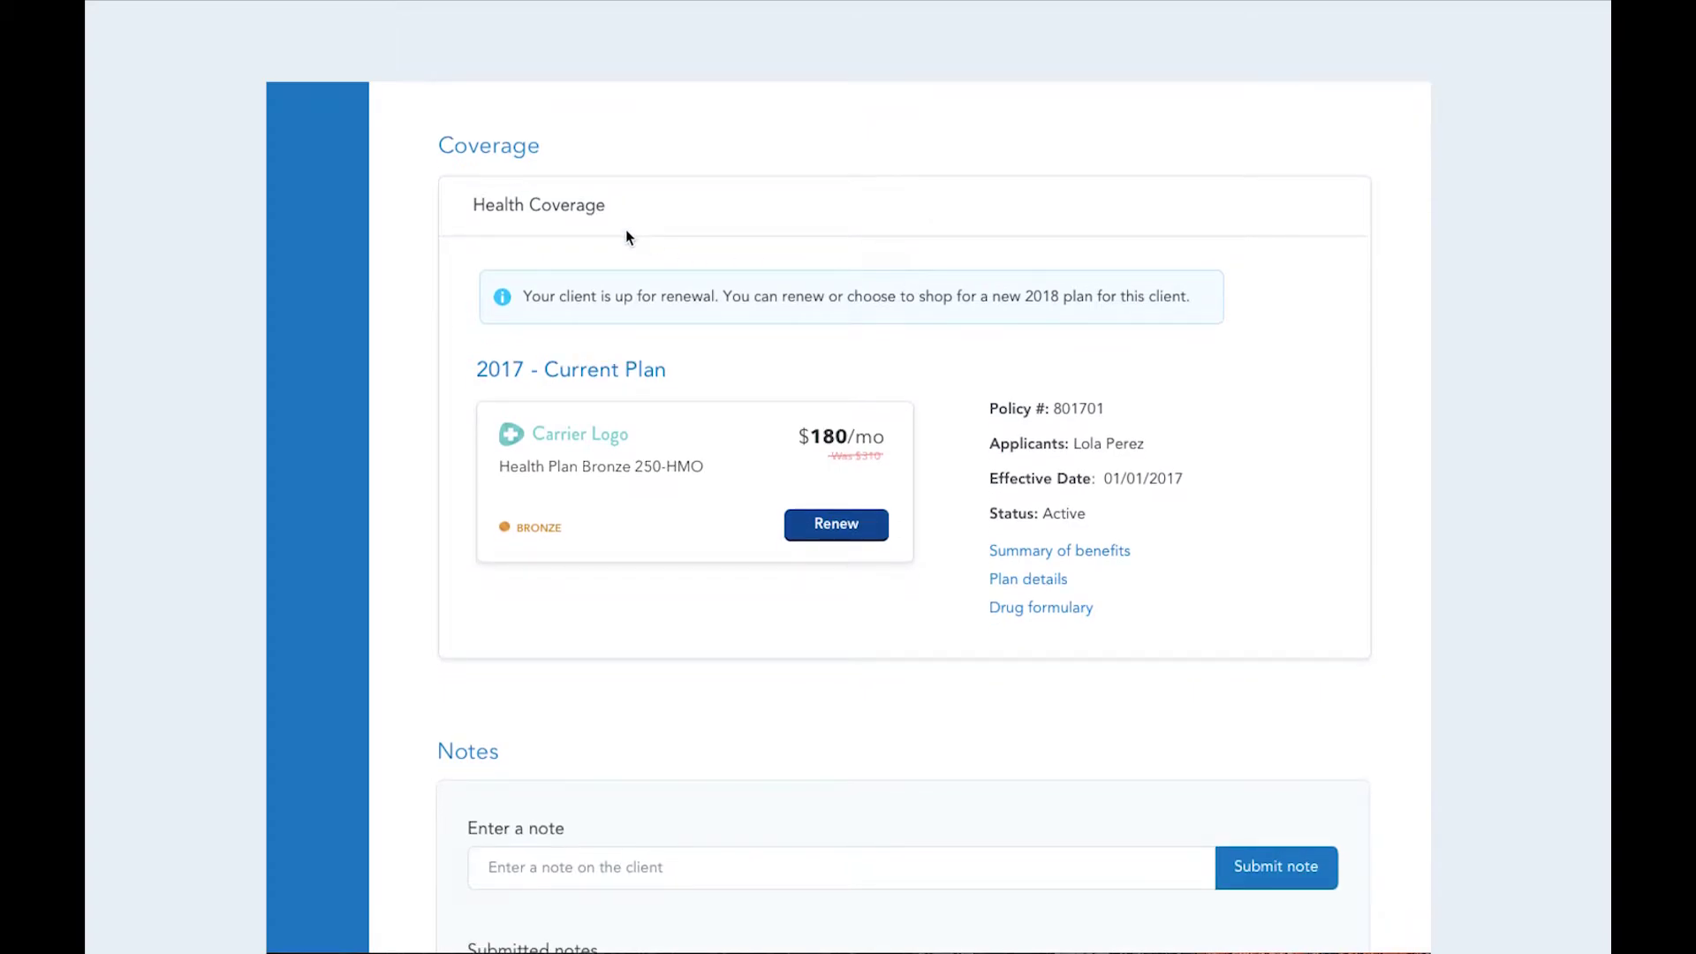
pyautogui.click(855, 522)
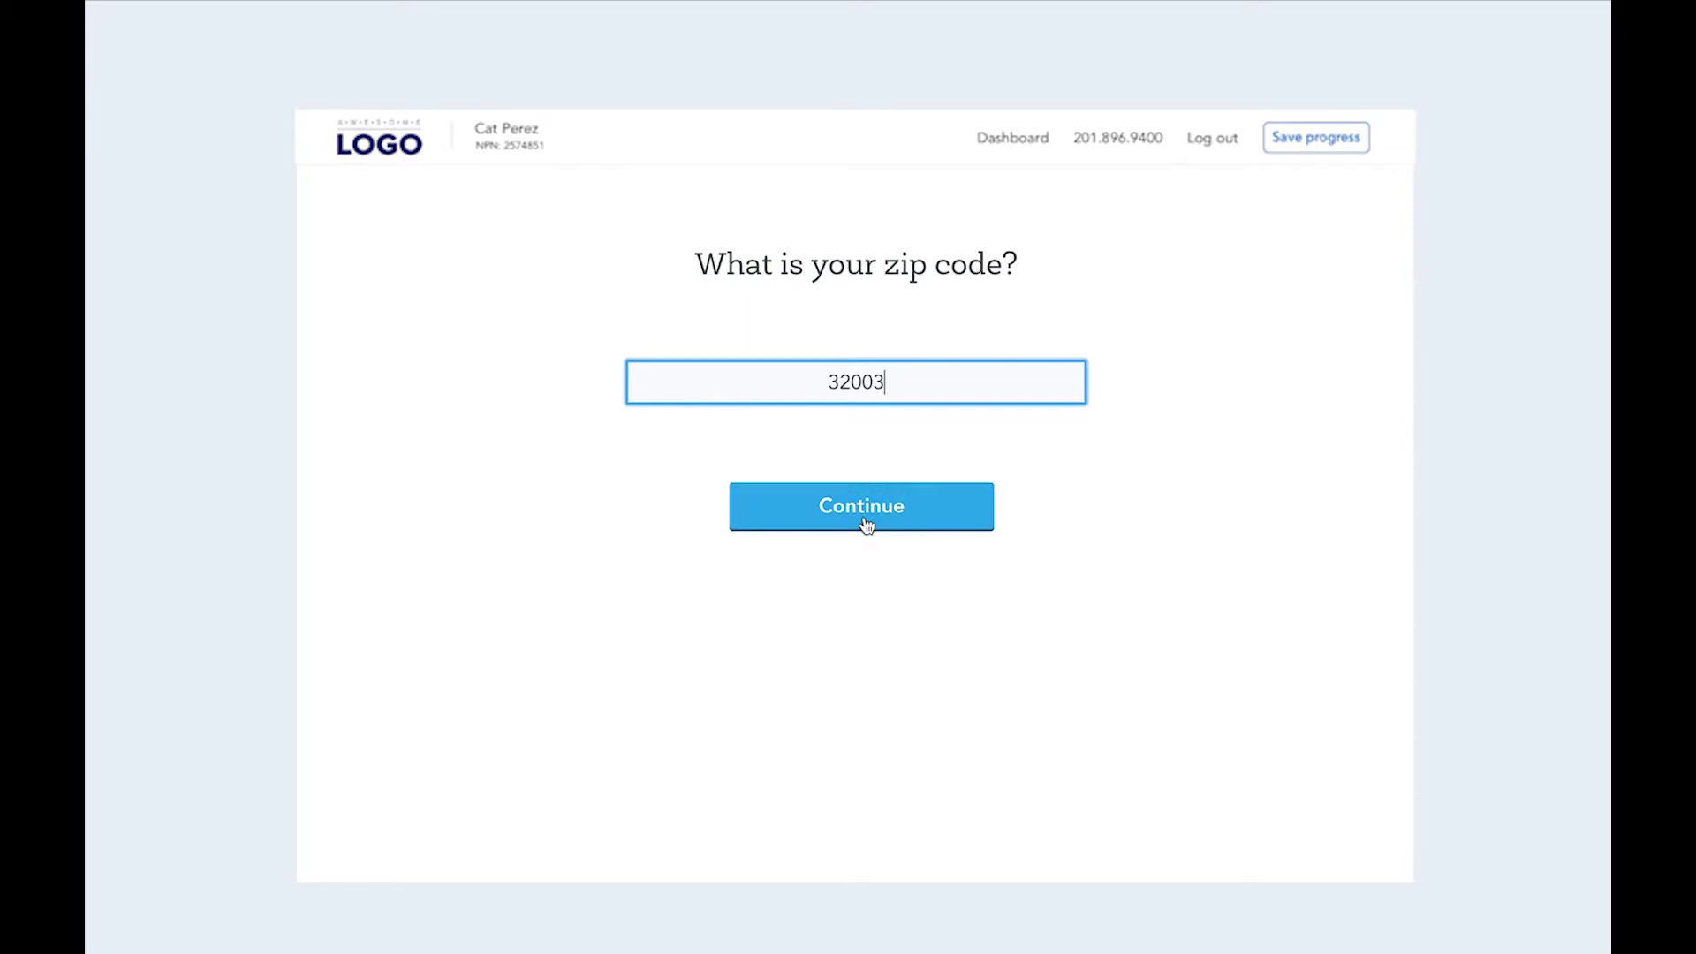
# Submit zip code 32003 to load the 2018 plan results
pyautogui.click(866, 518)
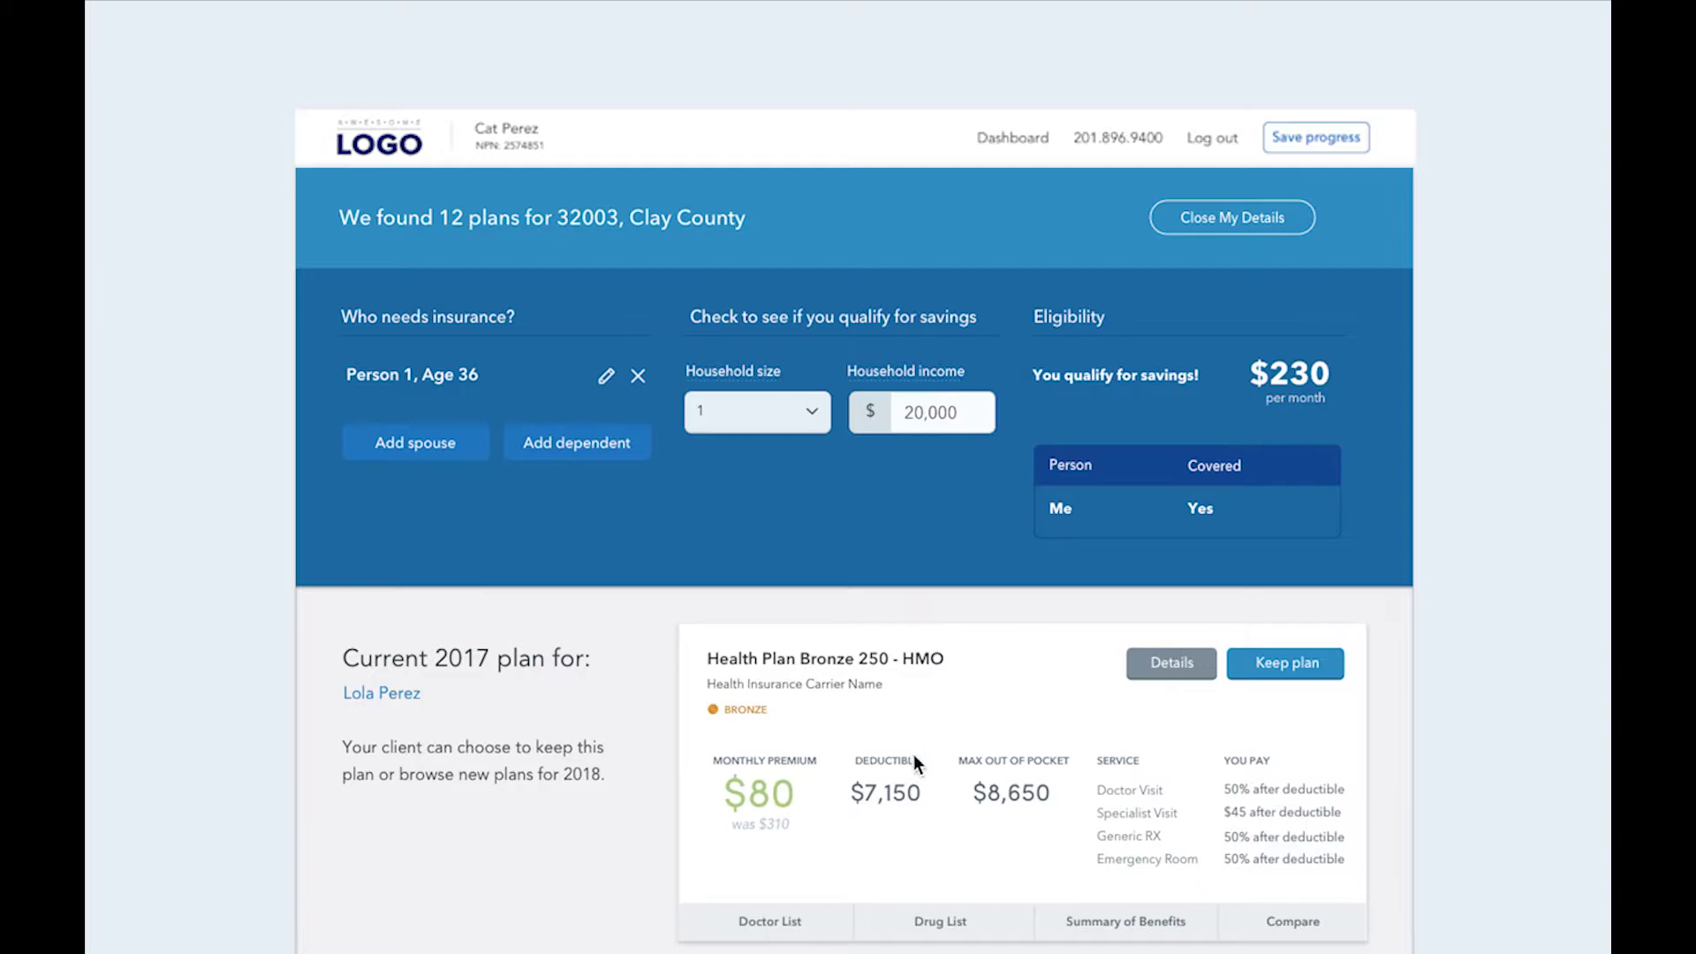
pyautogui.scroll(-3, 914, 753)
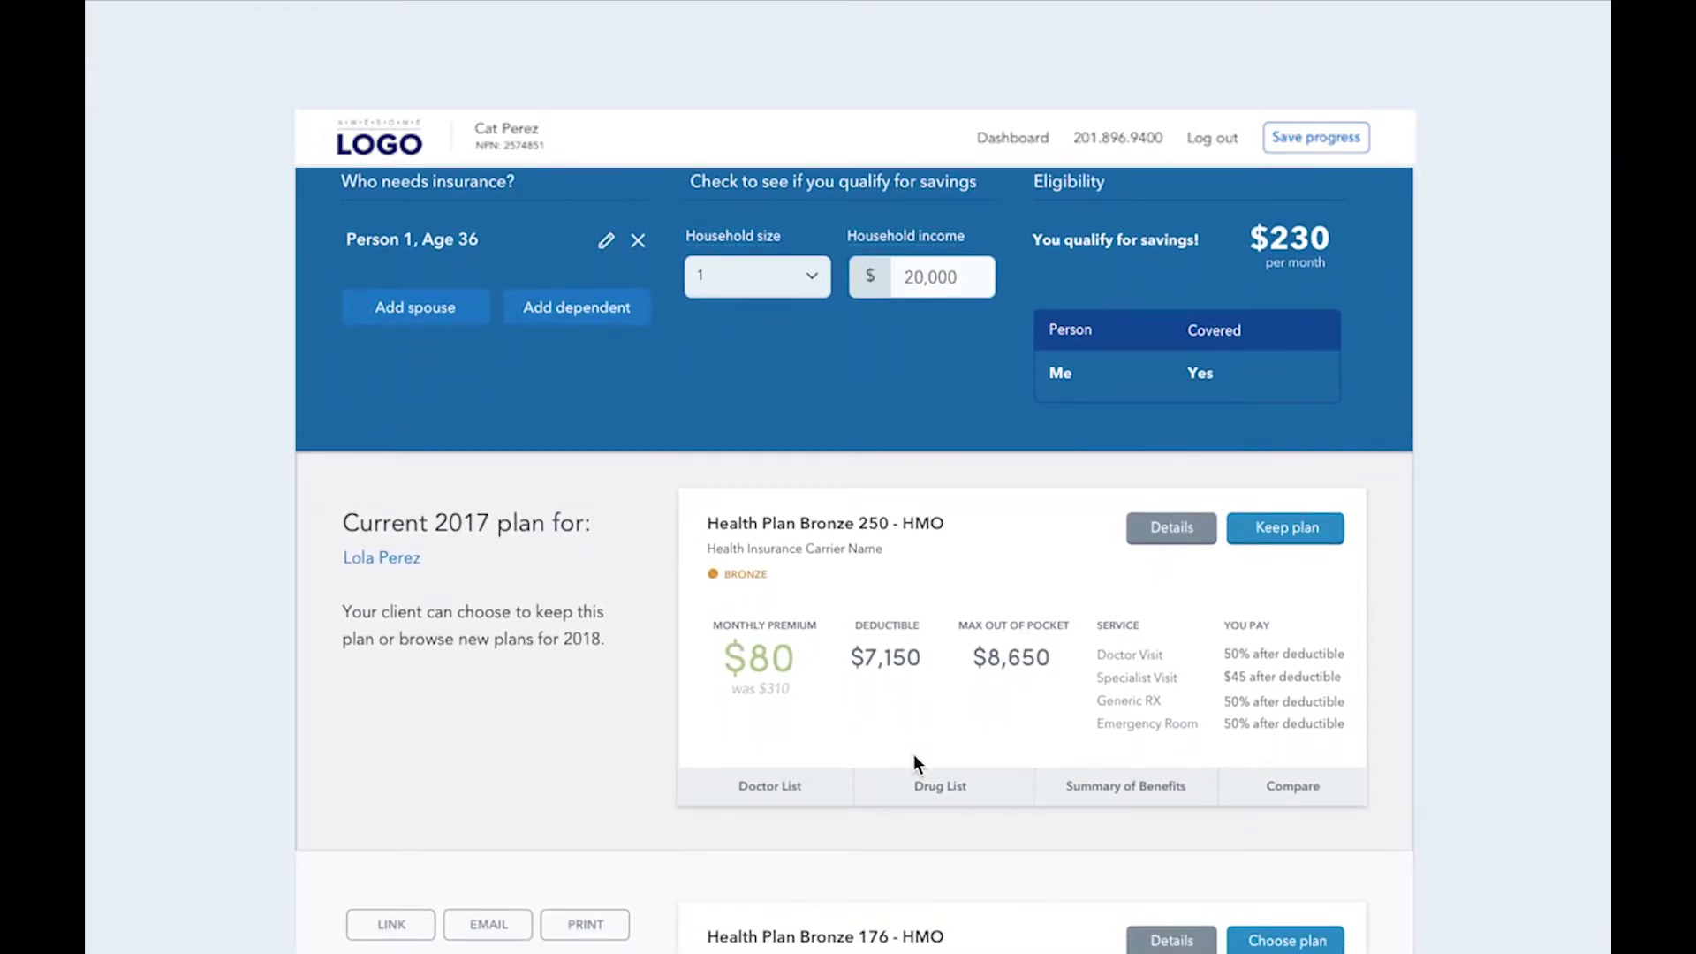
pyautogui.scroll(-3, 913, 754)
pyautogui.scroll(-3, 913, 754)
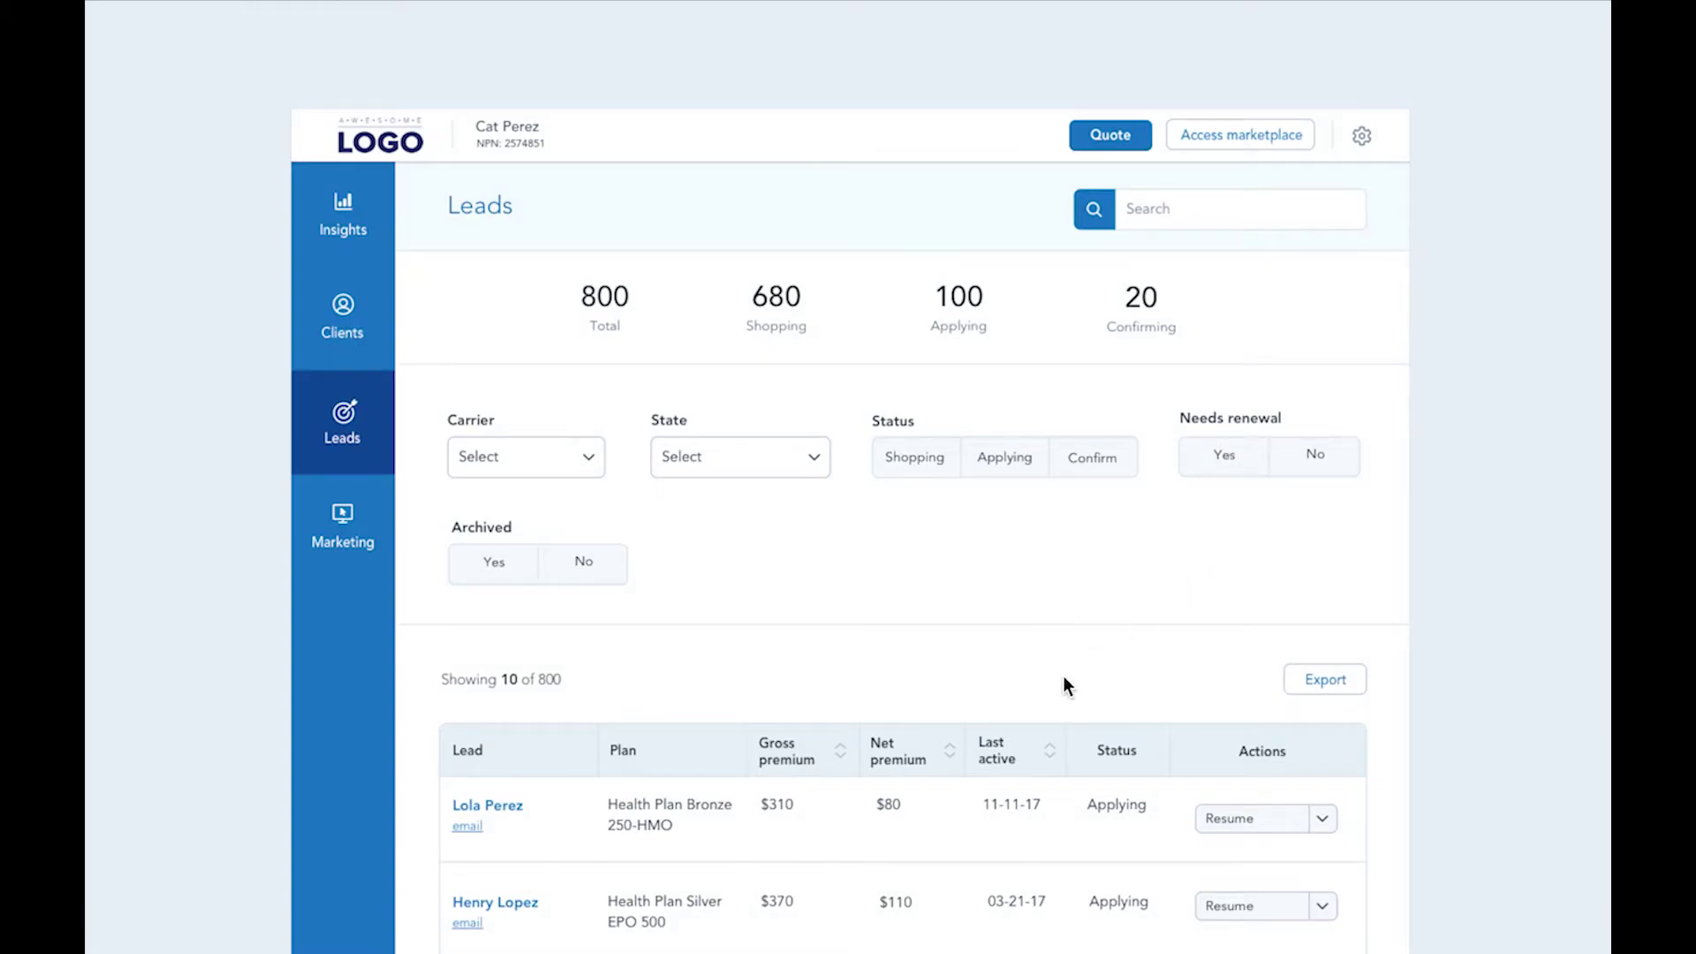
pyautogui.scroll(-3, 1064, 677)
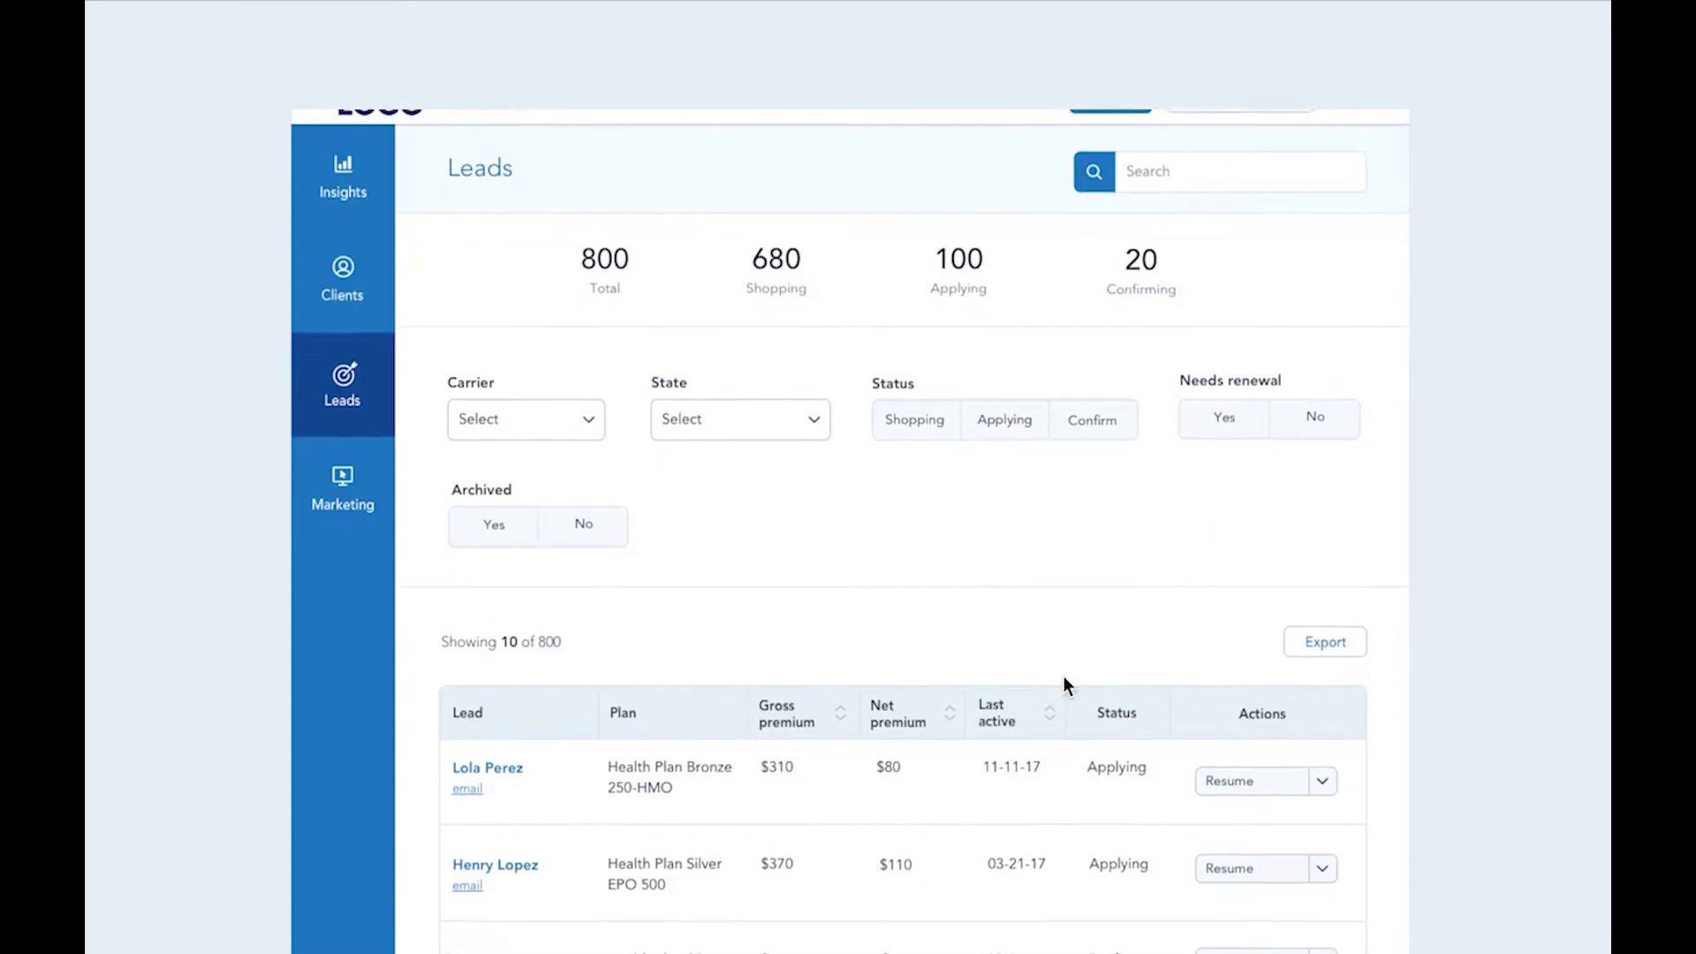
pyautogui.scroll(-3, 1064, 676)
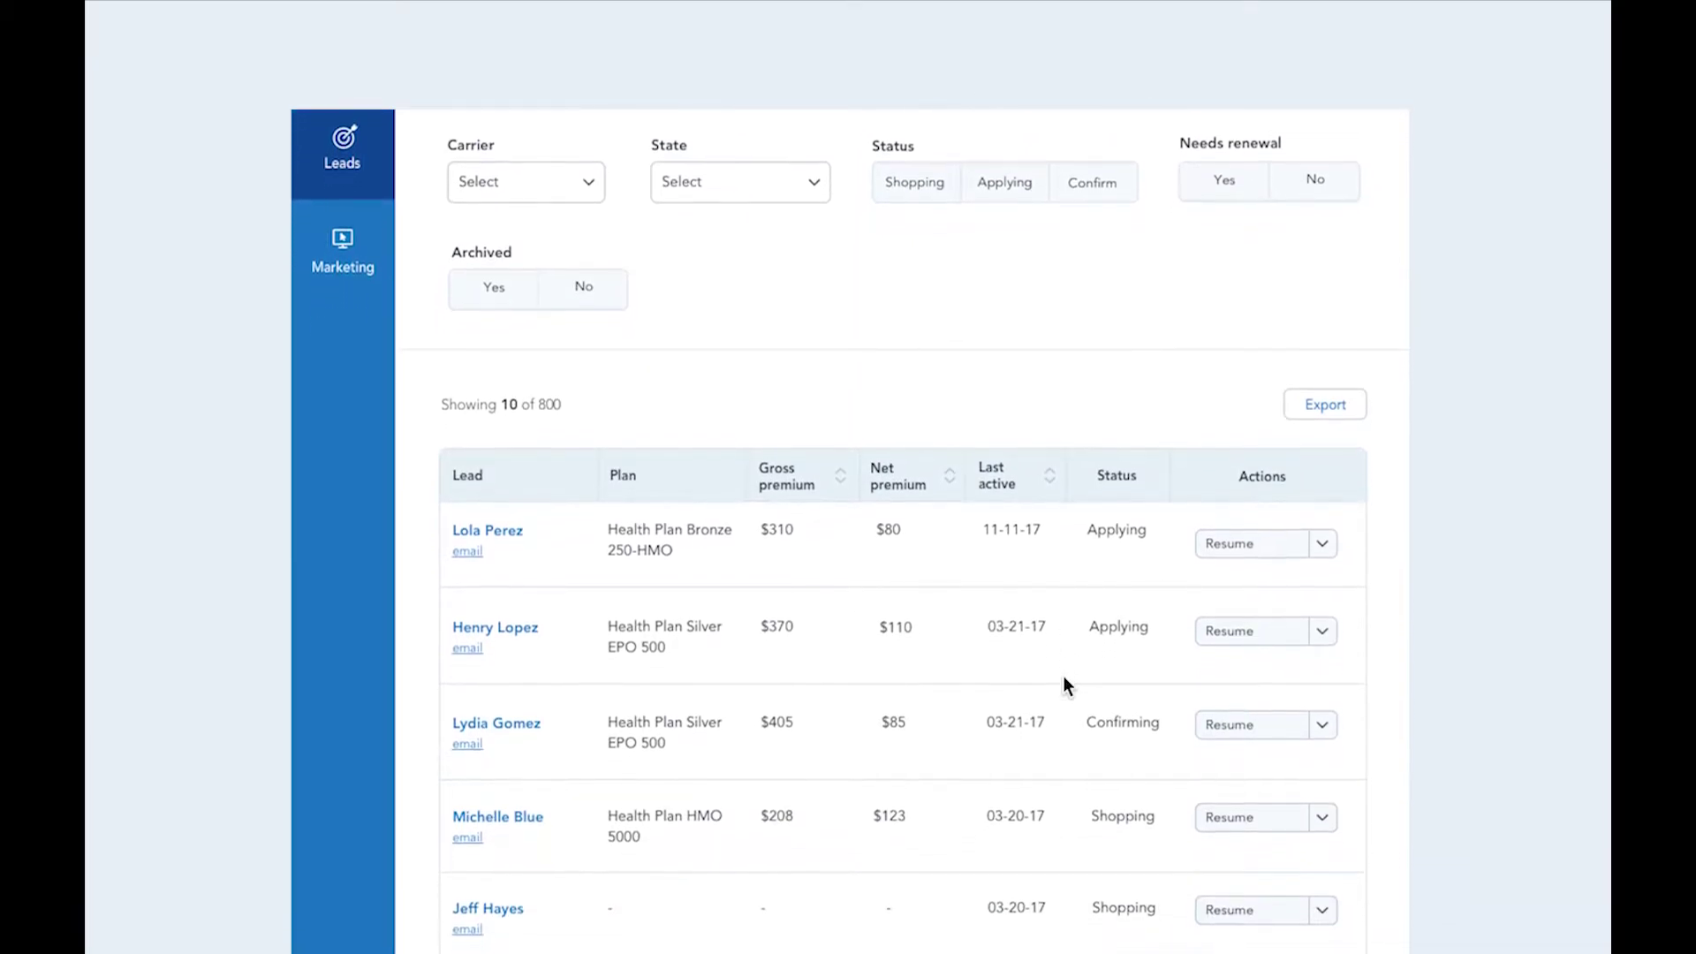
pyautogui.scroll(-1, 1064, 676)
pyautogui.scroll(-1, 1064, 676)
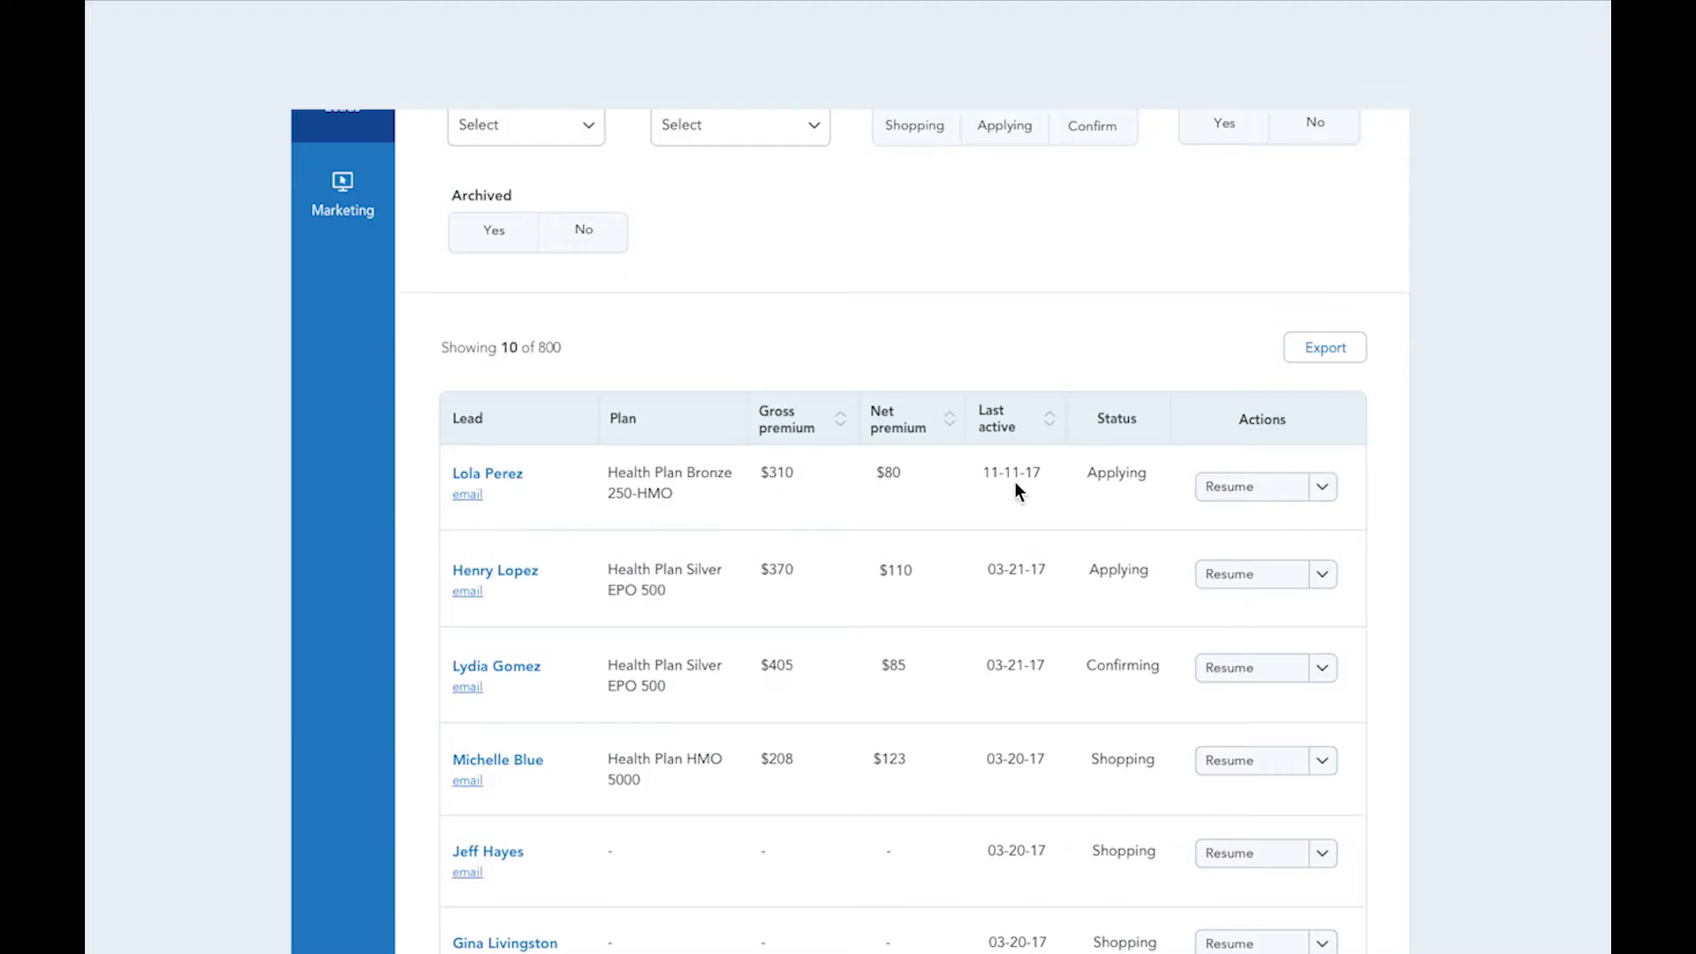
# Resume the lead, keep the Bronze plan, accept the privacy terms and submit the household overview
pyautogui.click(1247, 490)
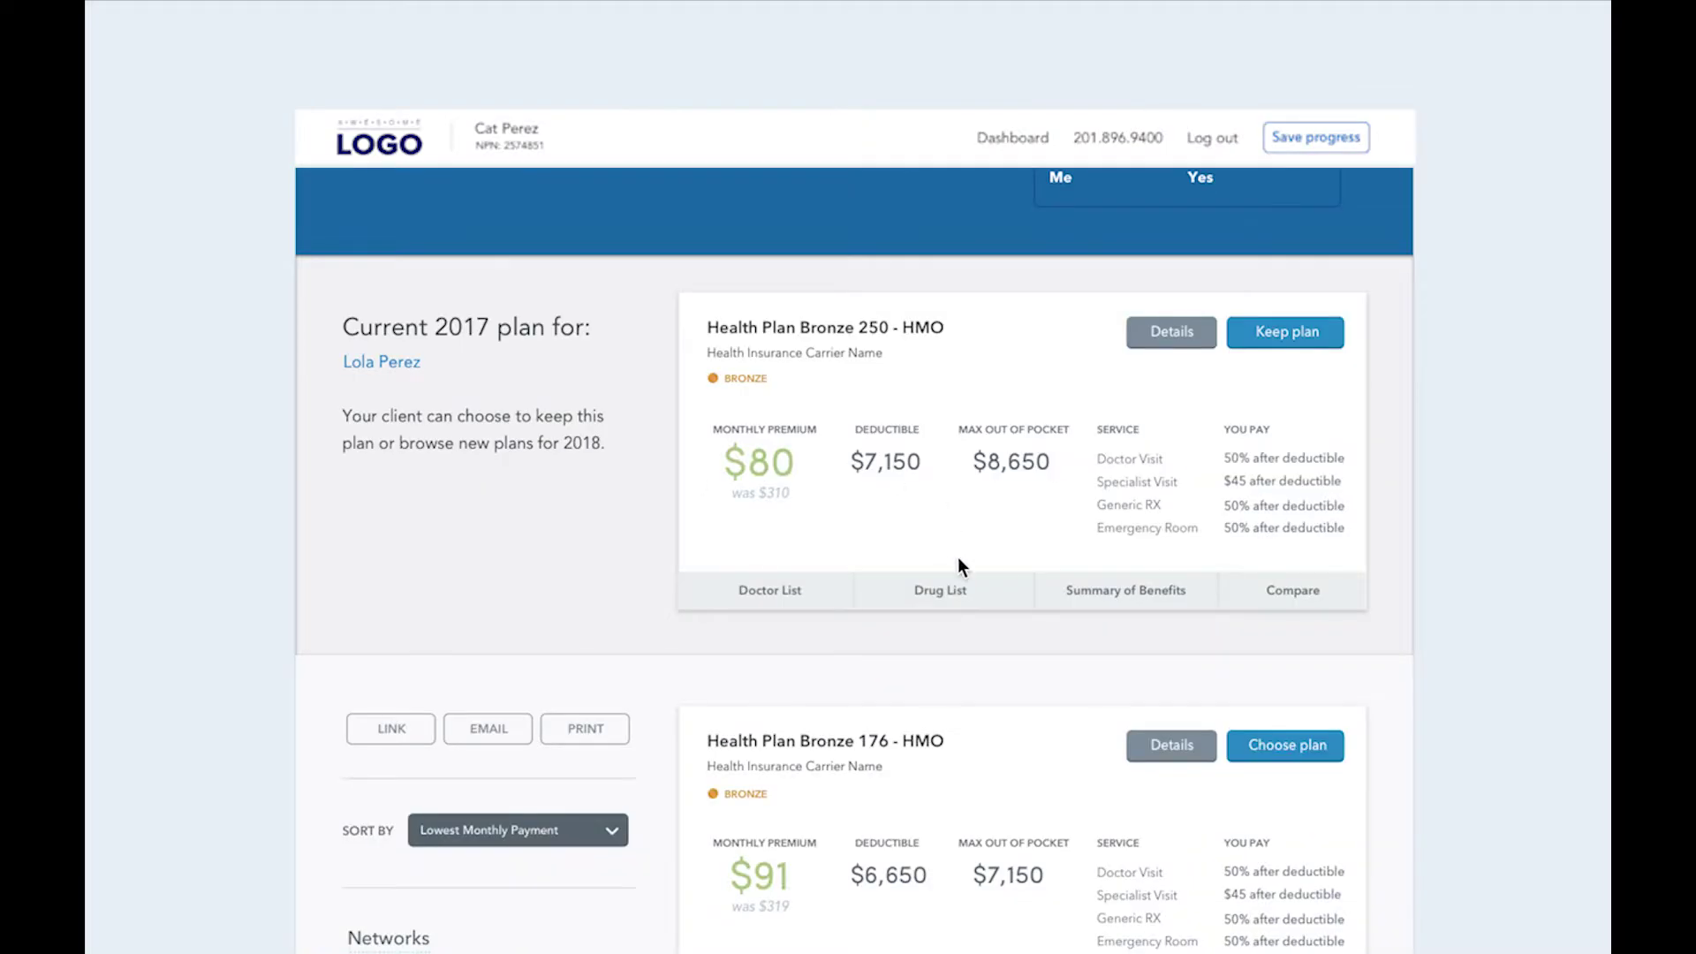
pyautogui.click(1297, 331)
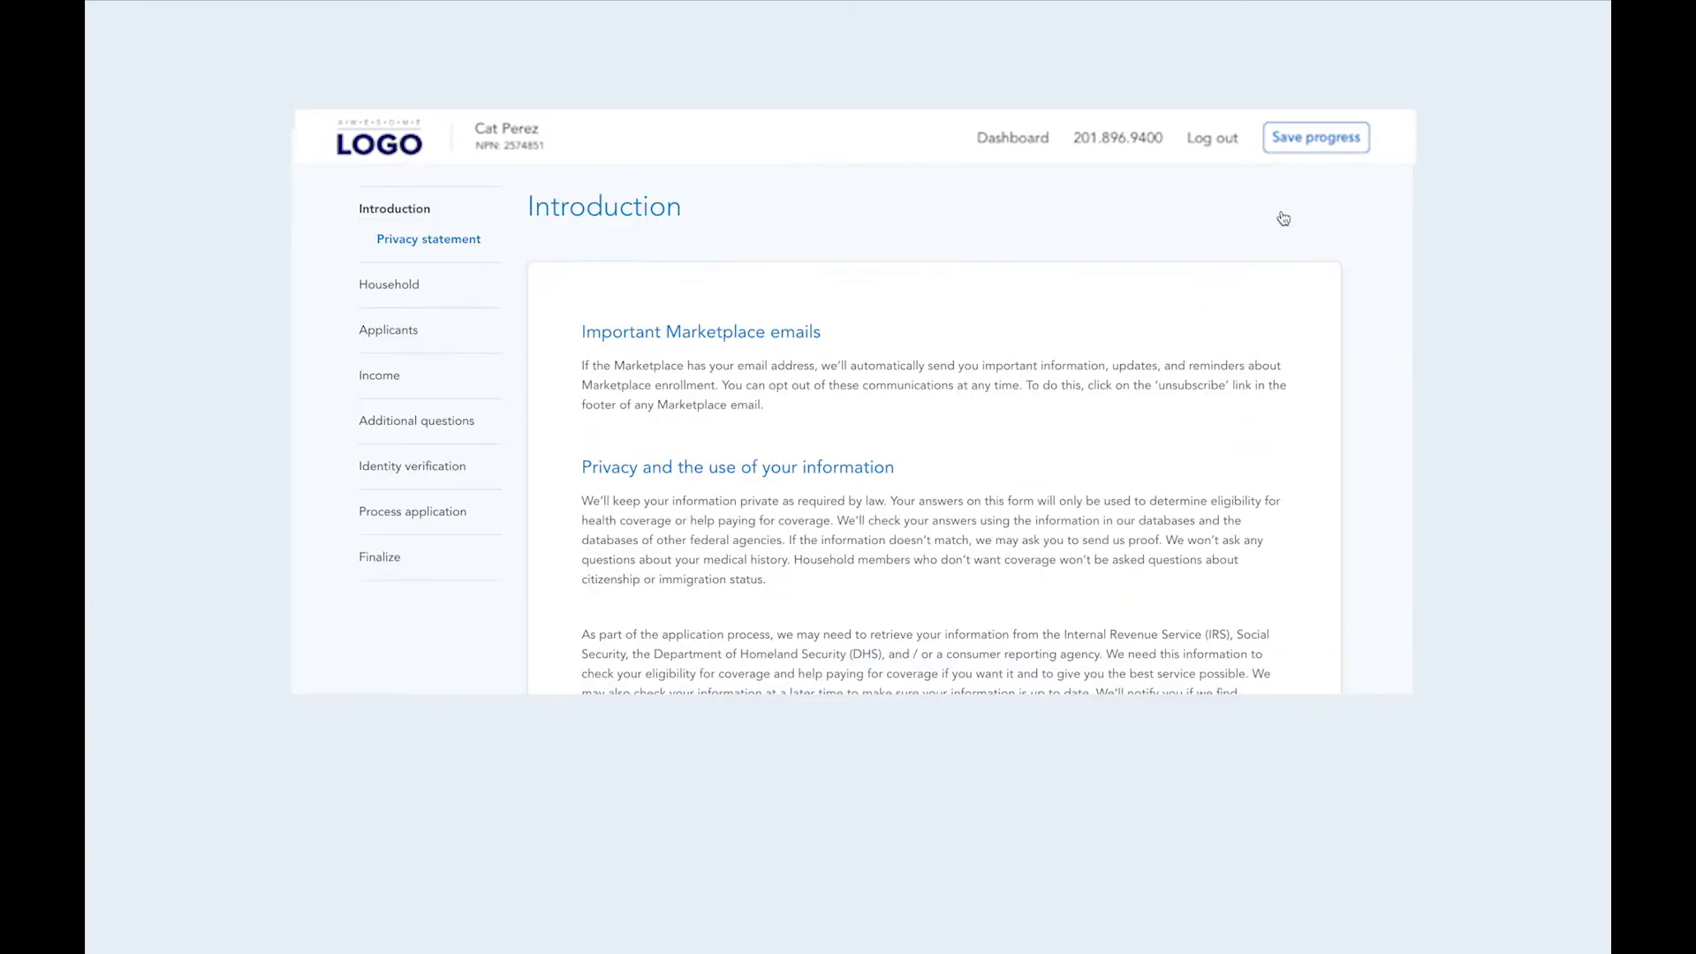
pyautogui.scroll(-5, 971, 440)
pyautogui.scroll(-5, 971, 441)
pyautogui.press('space')
pyautogui.press('Tab')
pyautogui.press('space')
pyautogui.click(935, 516)
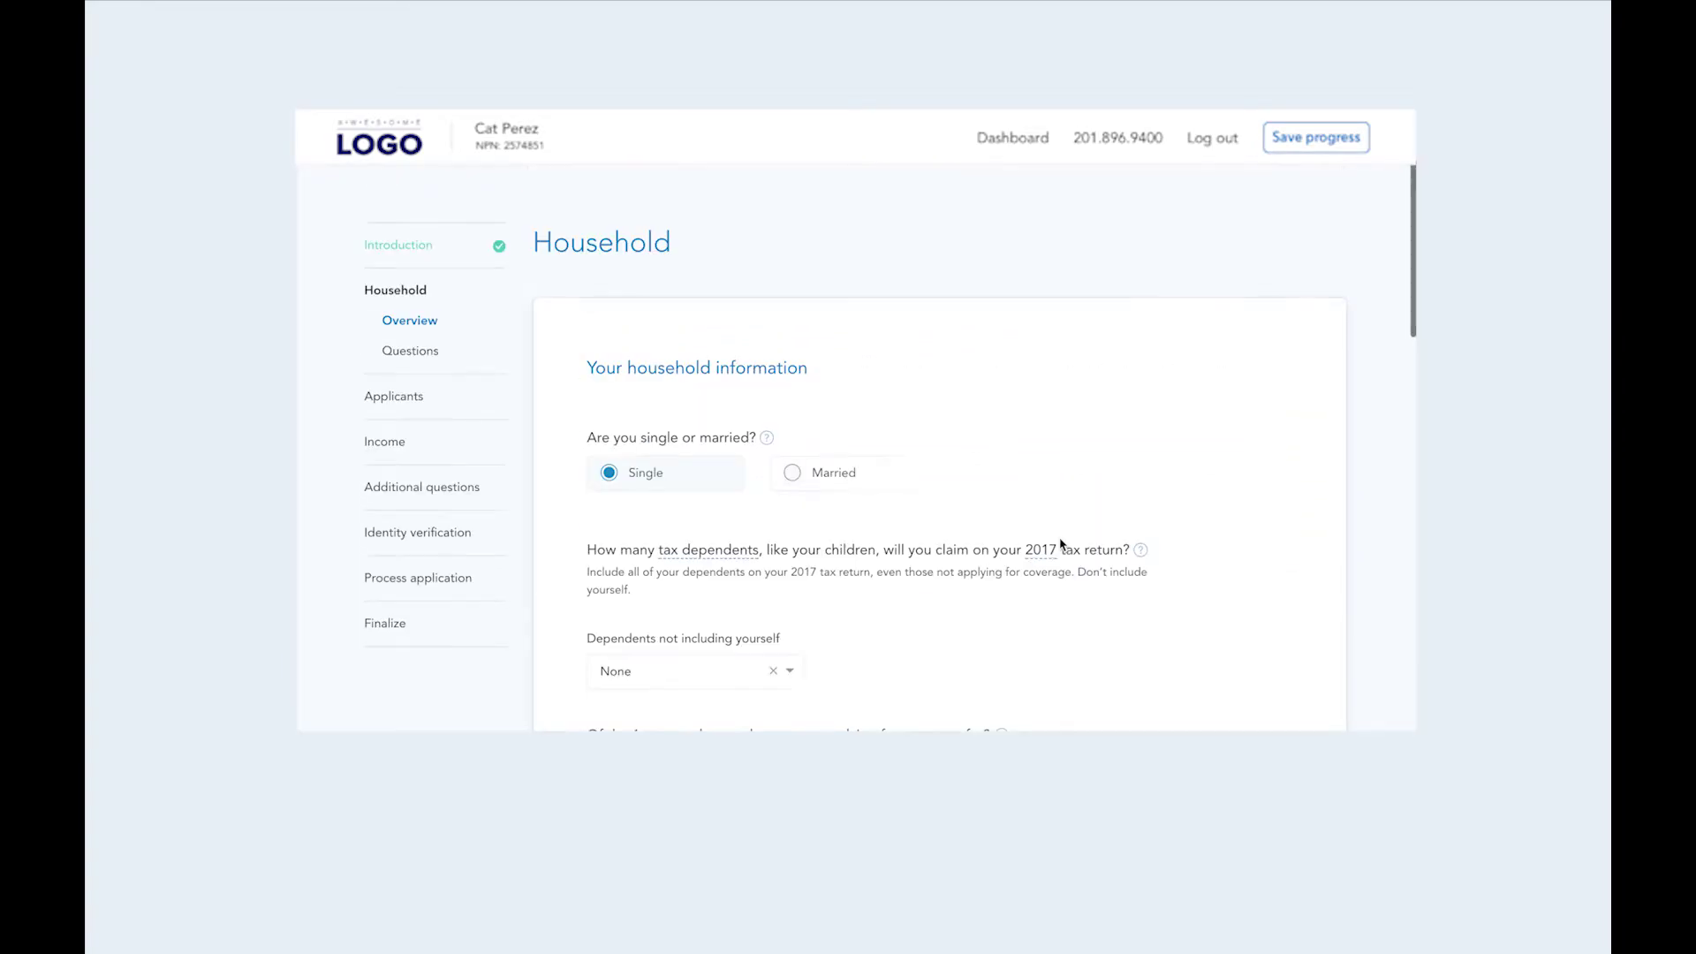
pyautogui.scroll(-3, 1061, 545)
pyautogui.scroll(-3, 1062, 545)
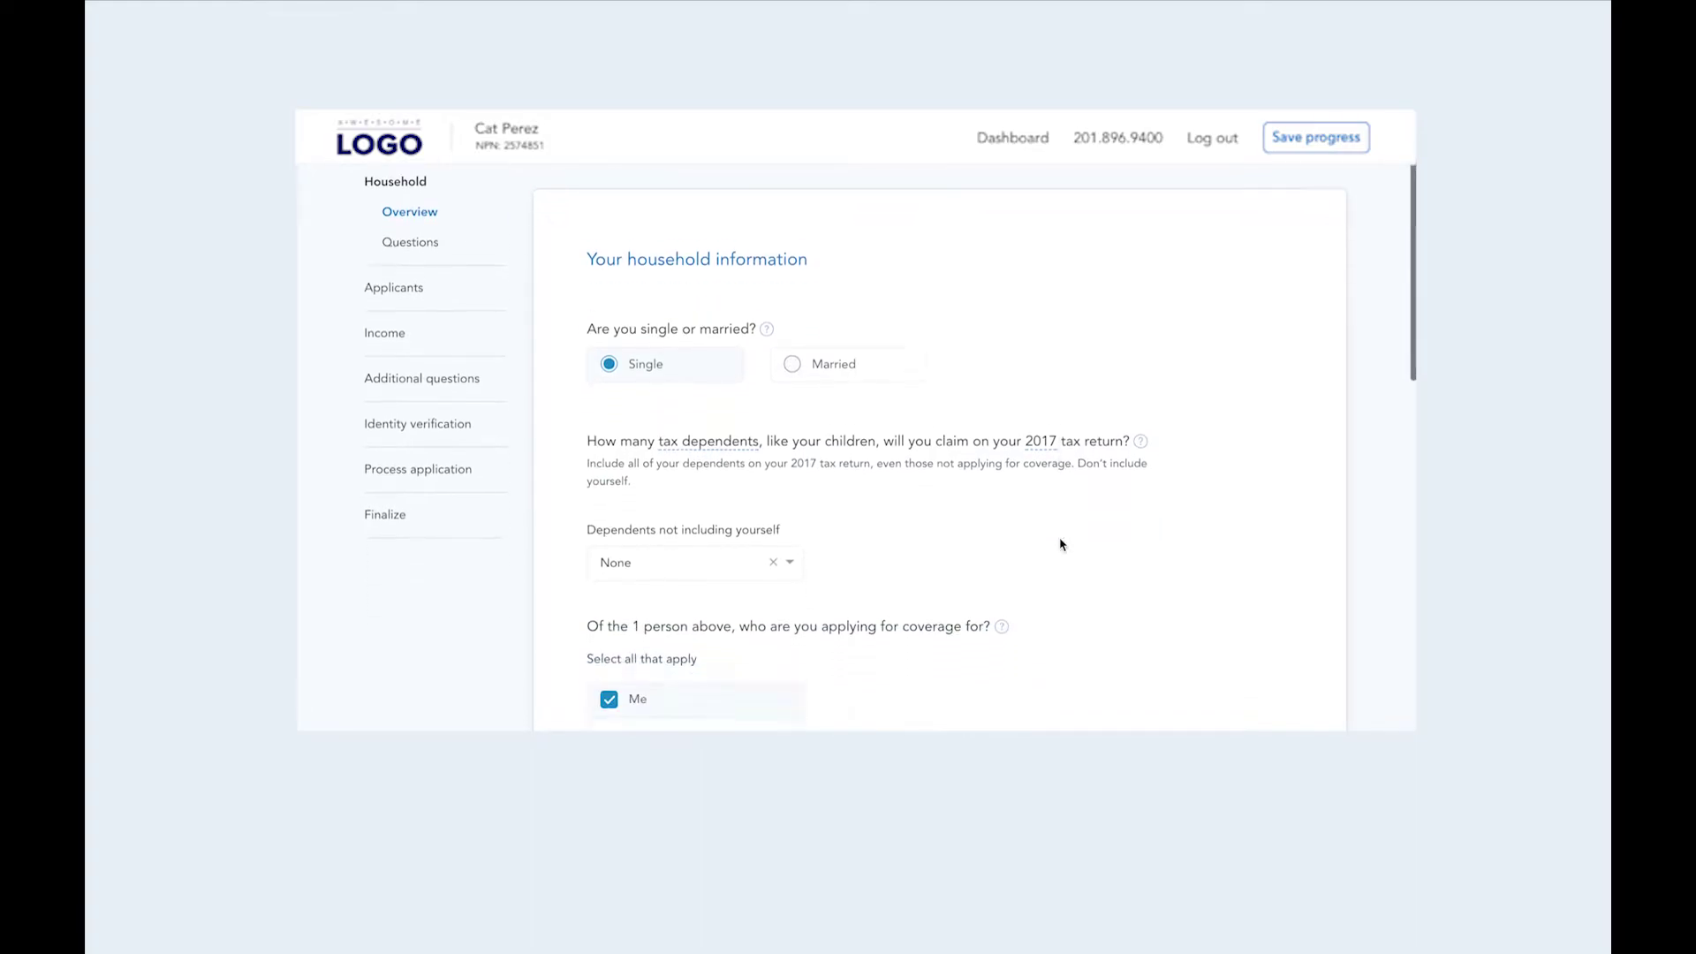
pyautogui.scroll(-2, 743, 530)
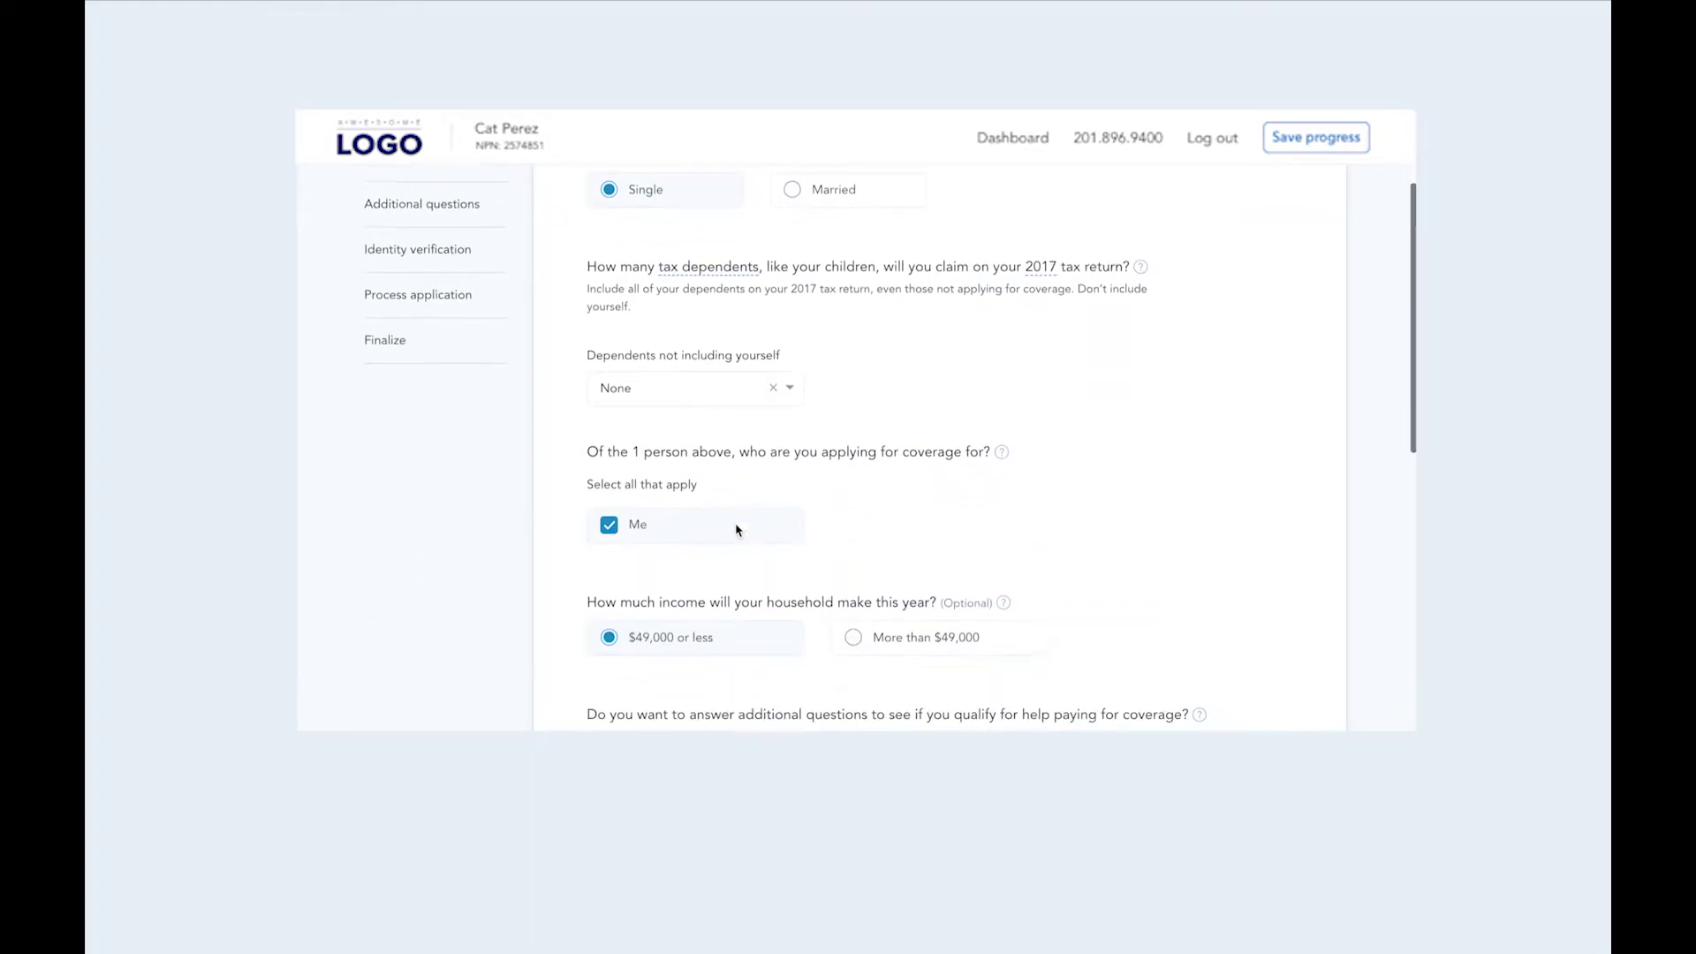
pyautogui.scroll(-2, 741, 531)
pyautogui.scroll(-2, 737, 531)
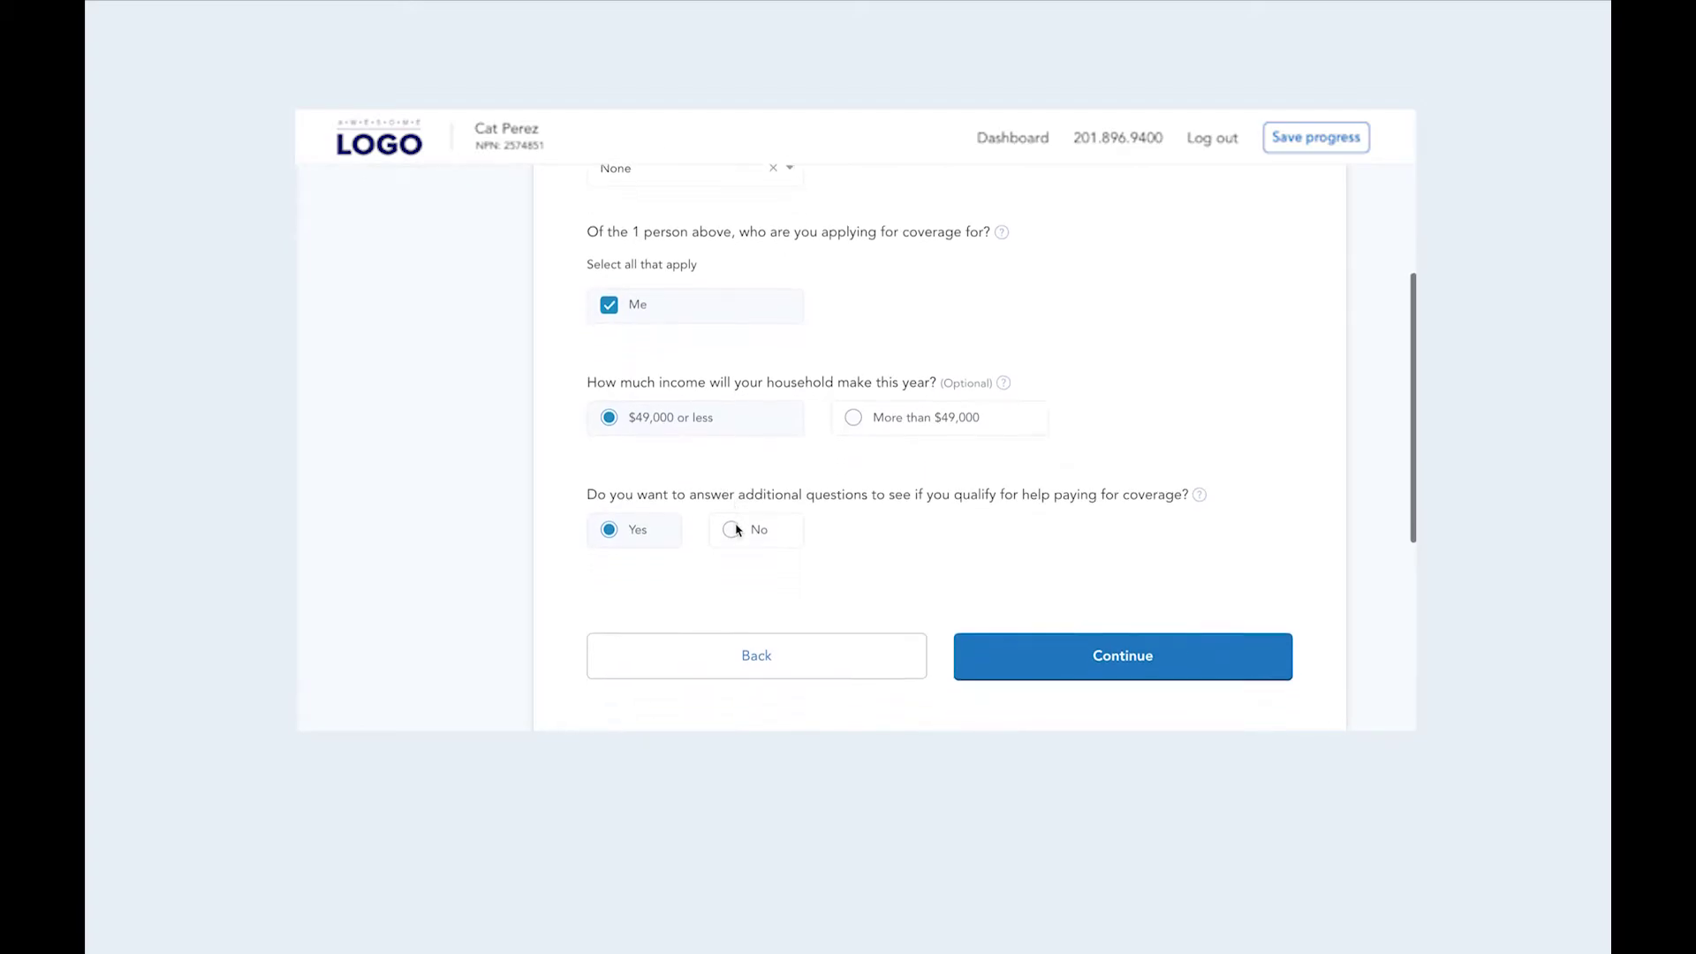
pyautogui.scroll(-2, 794, 530)
pyautogui.click(1120, 530)
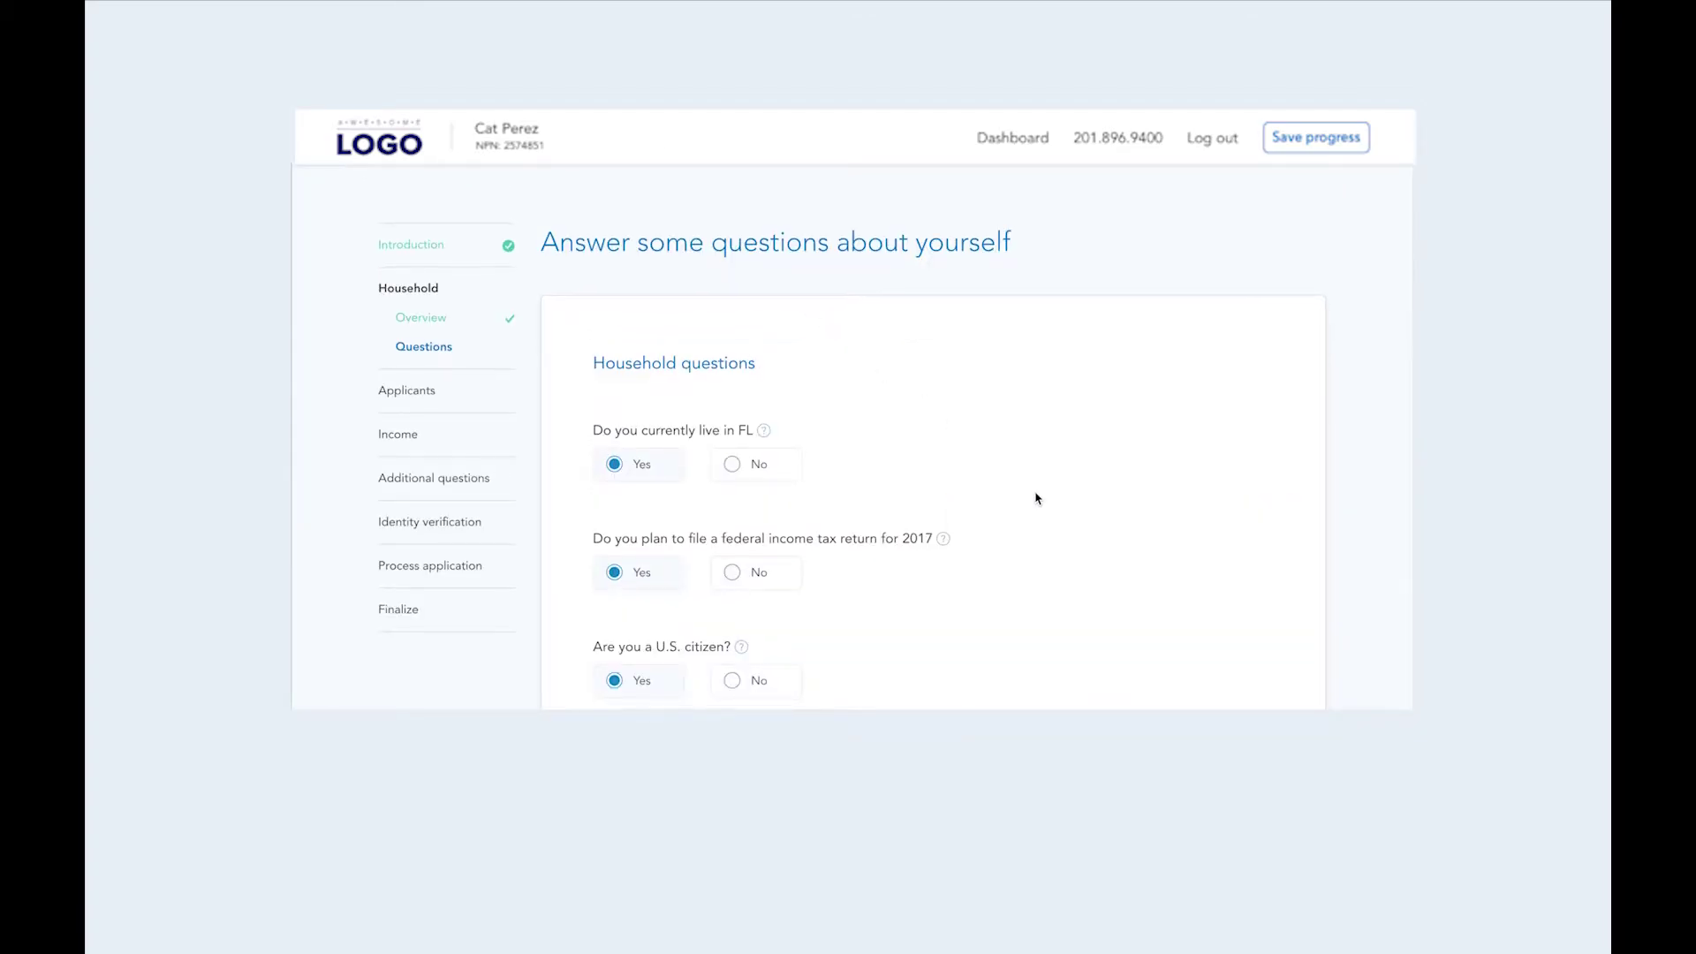
pyautogui.scroll(-2, 1036, 498)
pyautogui.scroll(-2, 1036, 499)
pyautogui.scroll(-1, 1037, 499)
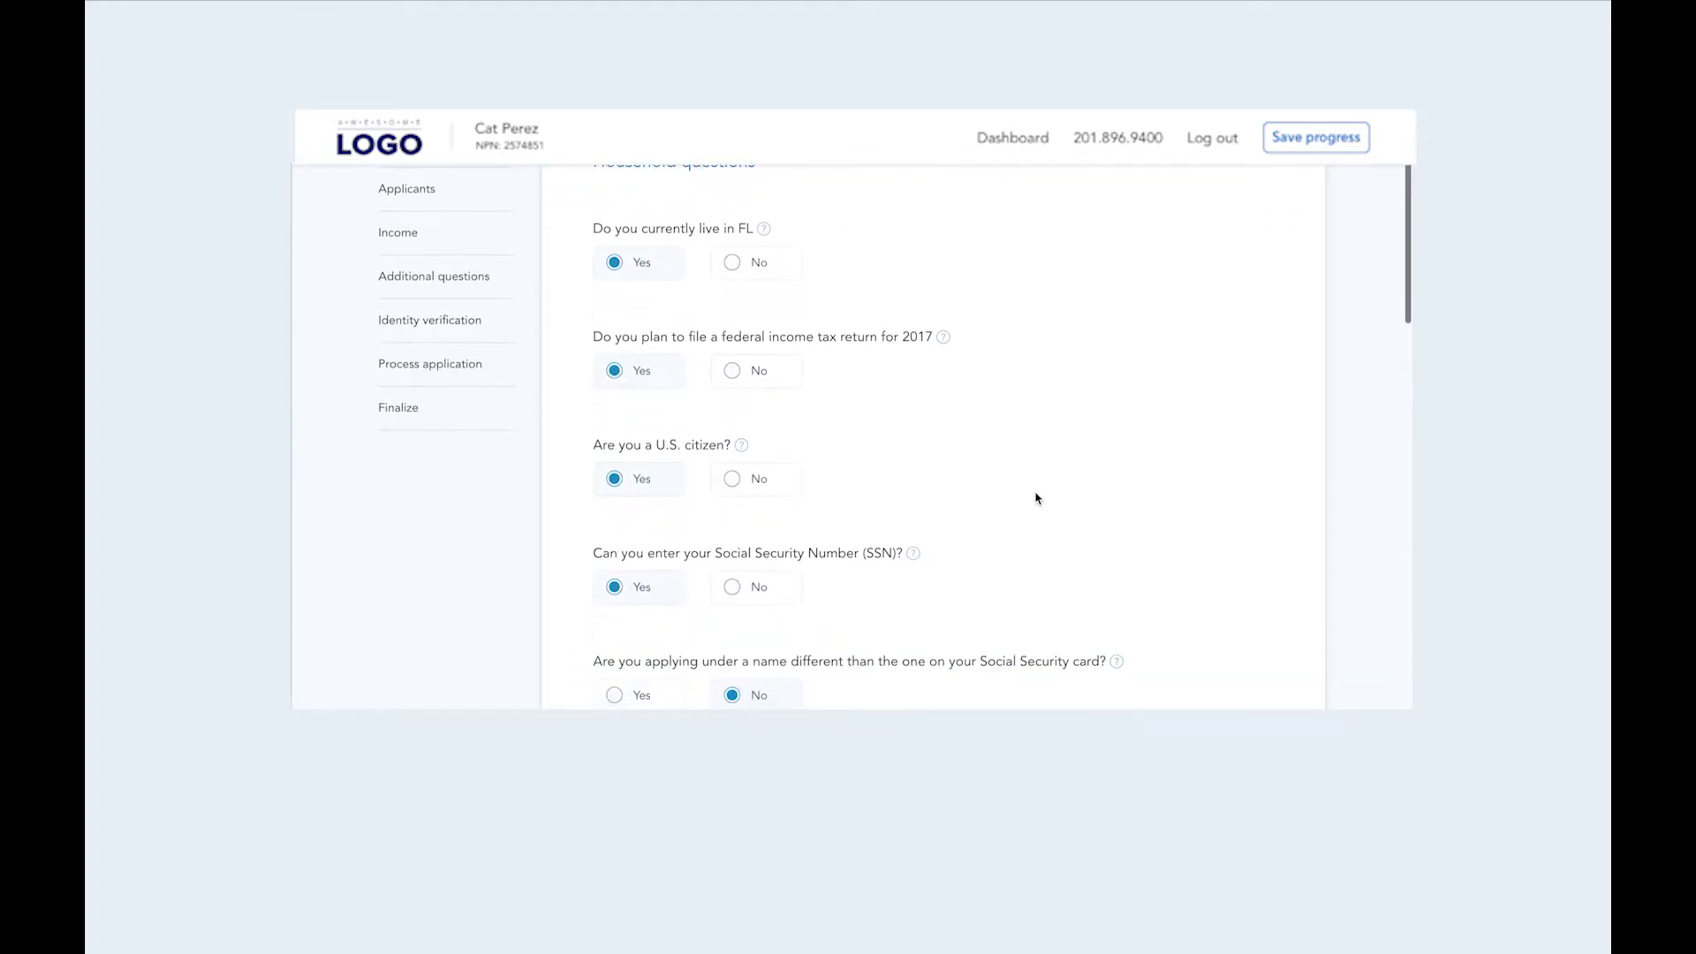
pyautogui.scroll(-2, 1036, 498)
pyautogui.scroll(-2, 1035, 499)
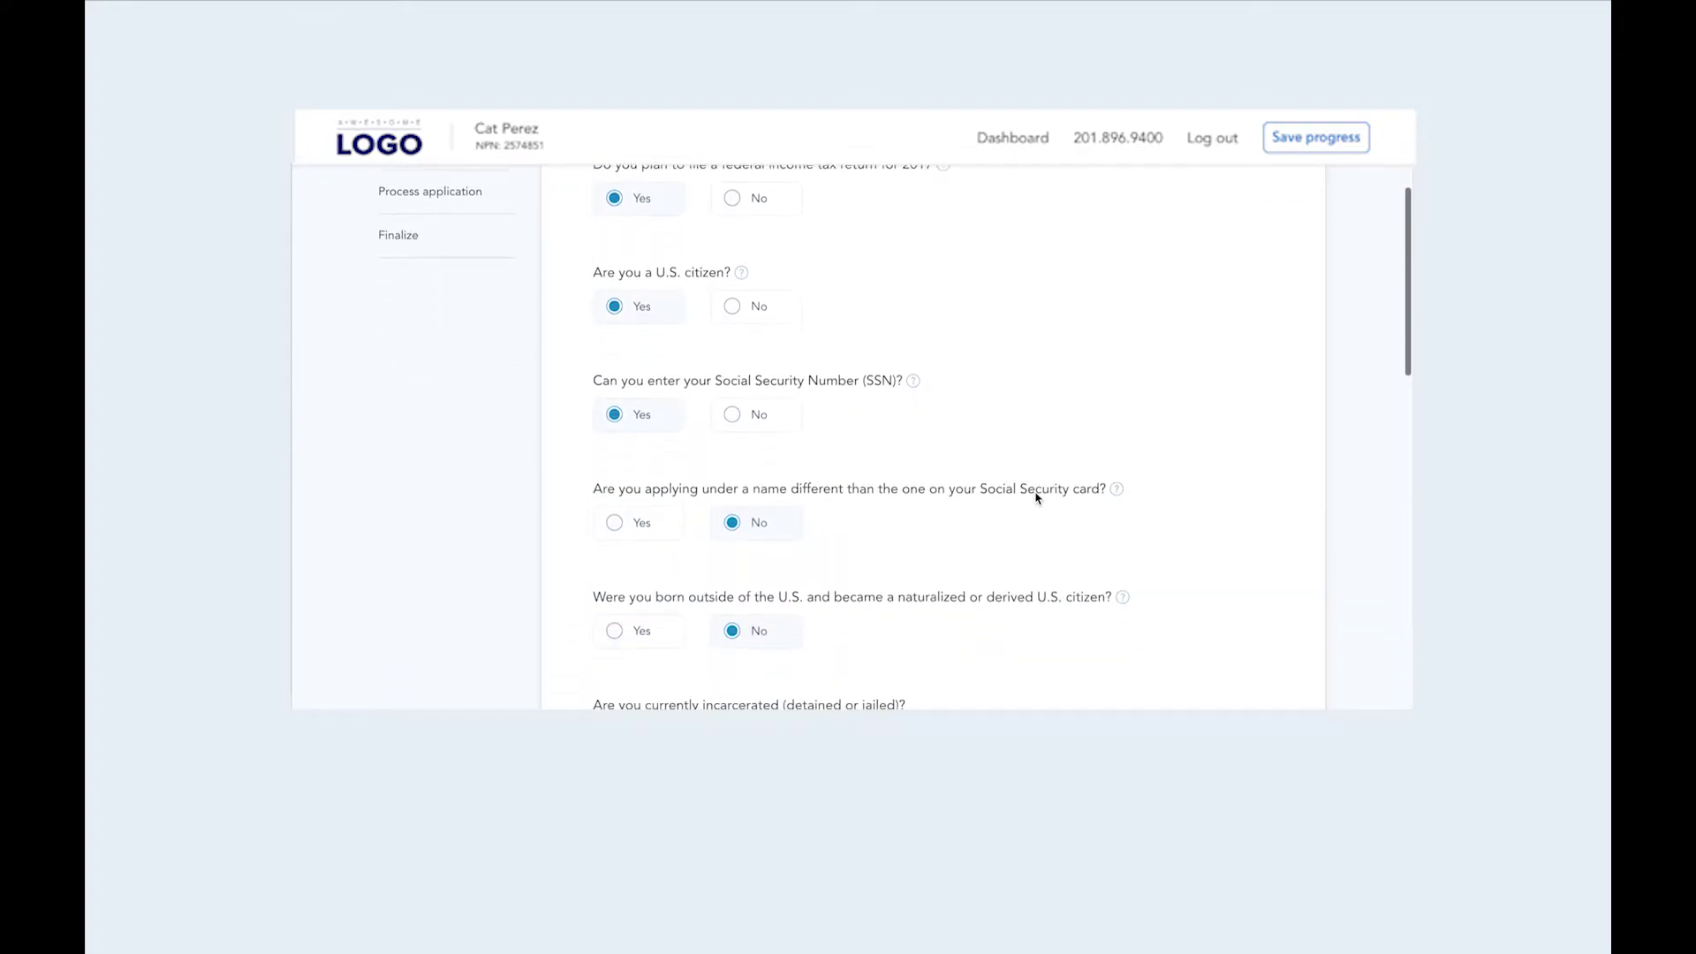
pyautogui.scroll(-1, 1036, 499)
pyautogui.scroll(-2, 1036, 499)
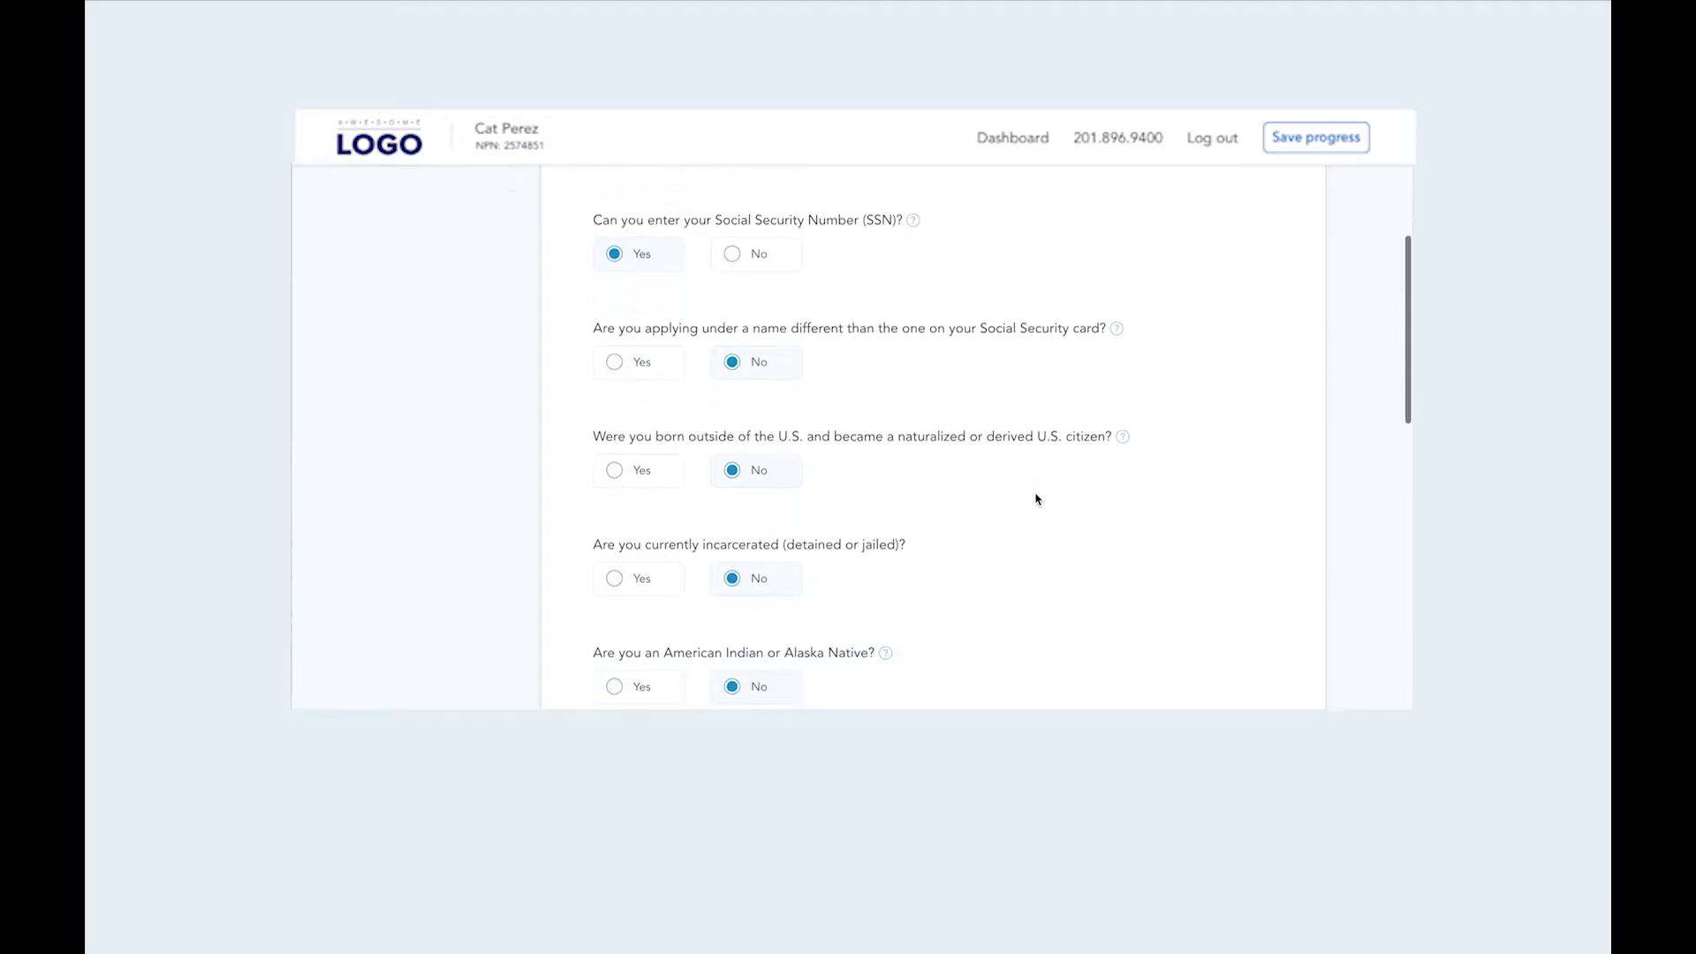
pyautogui.scroll(-1, 1036, 499)
pyautogui.scroll(-2, 1036, 498)
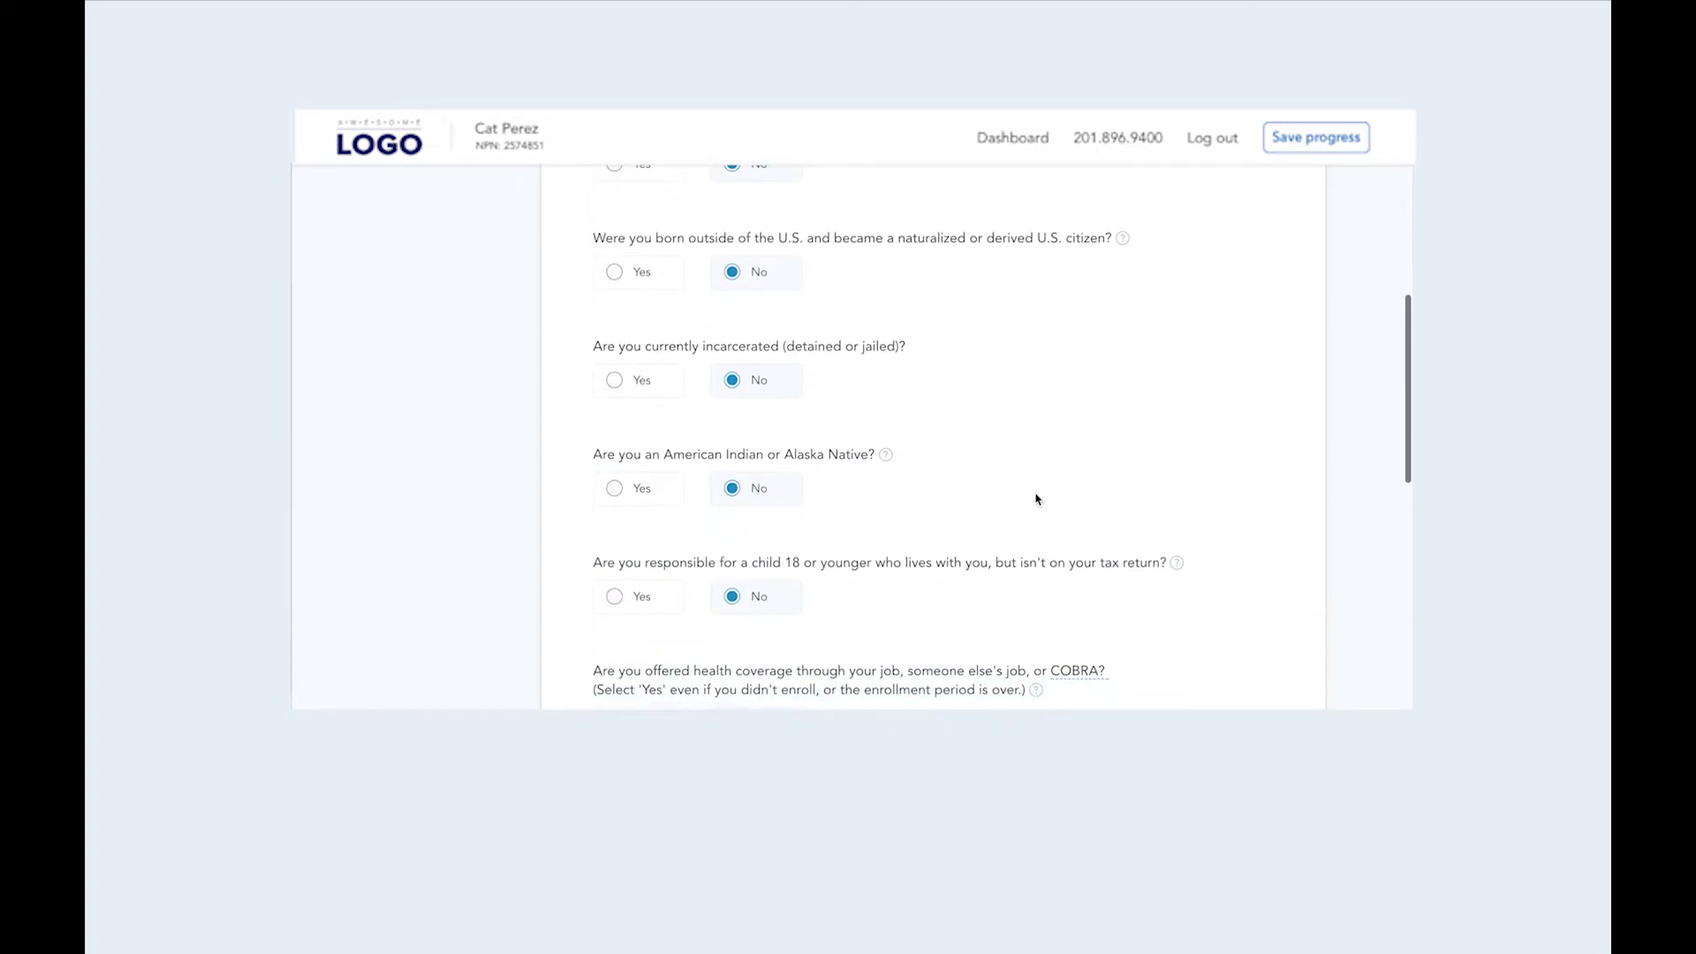
pyautogui.scroll(-1, 1036, 498)
pyautogui.scroll(-2, 1036, 498)
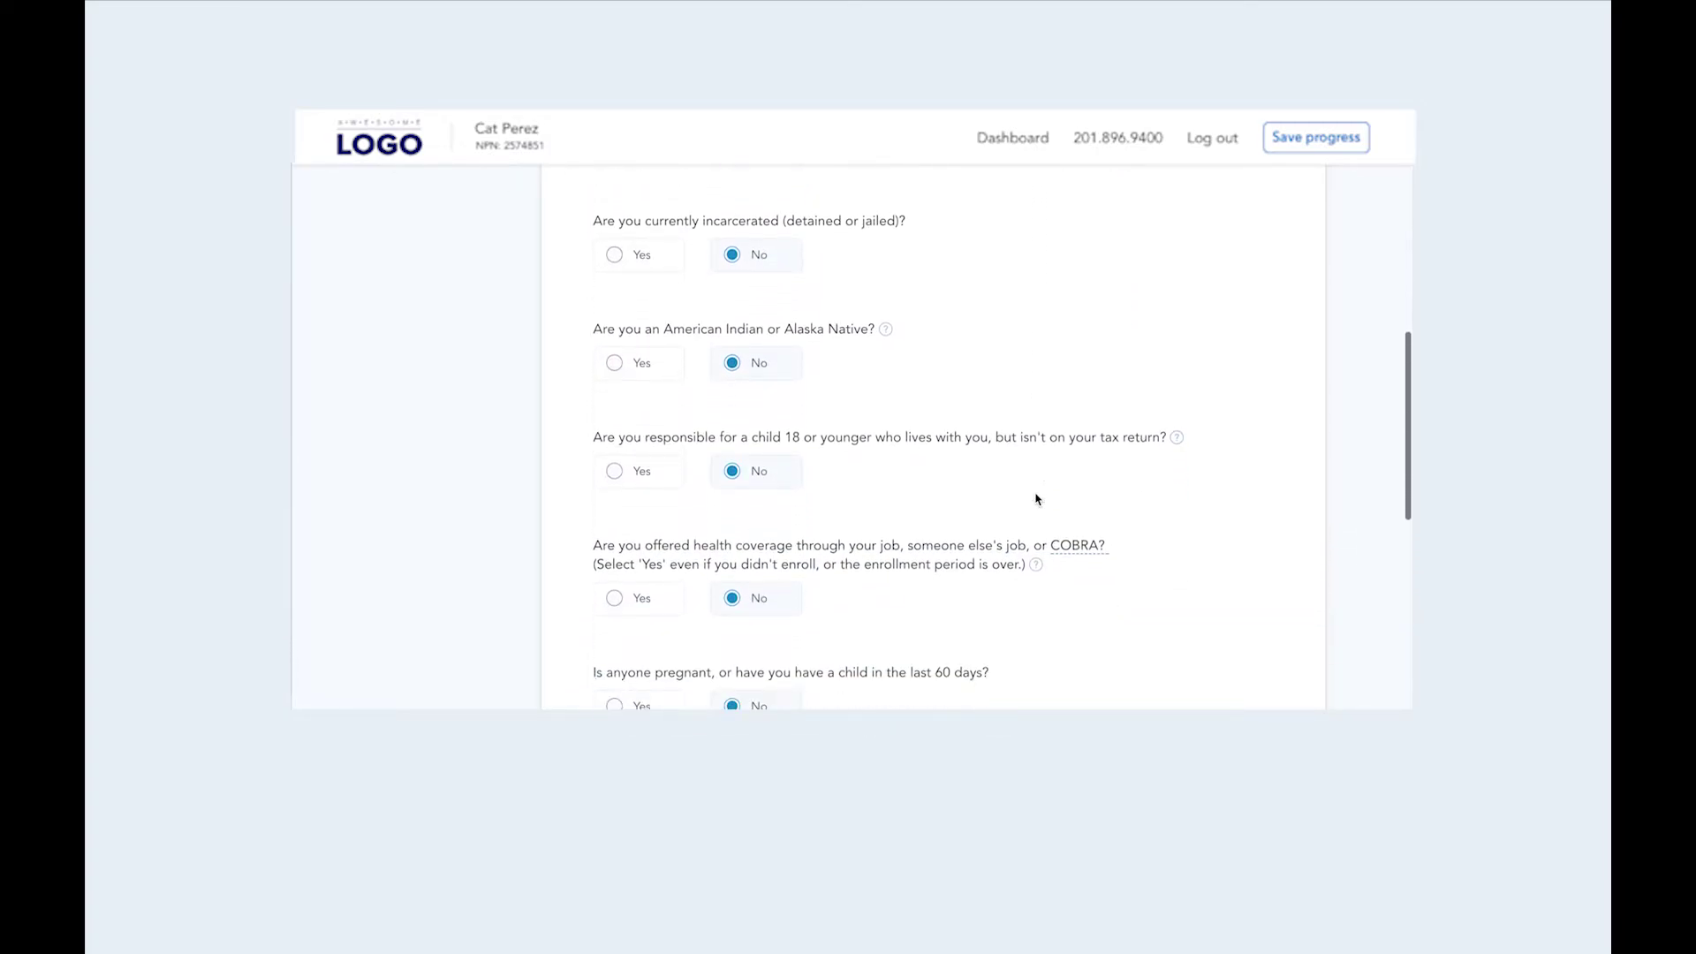
pyautogui.scroll(-1, 1036, 499)
pyautogui.scroll(-1, 1036, 498)
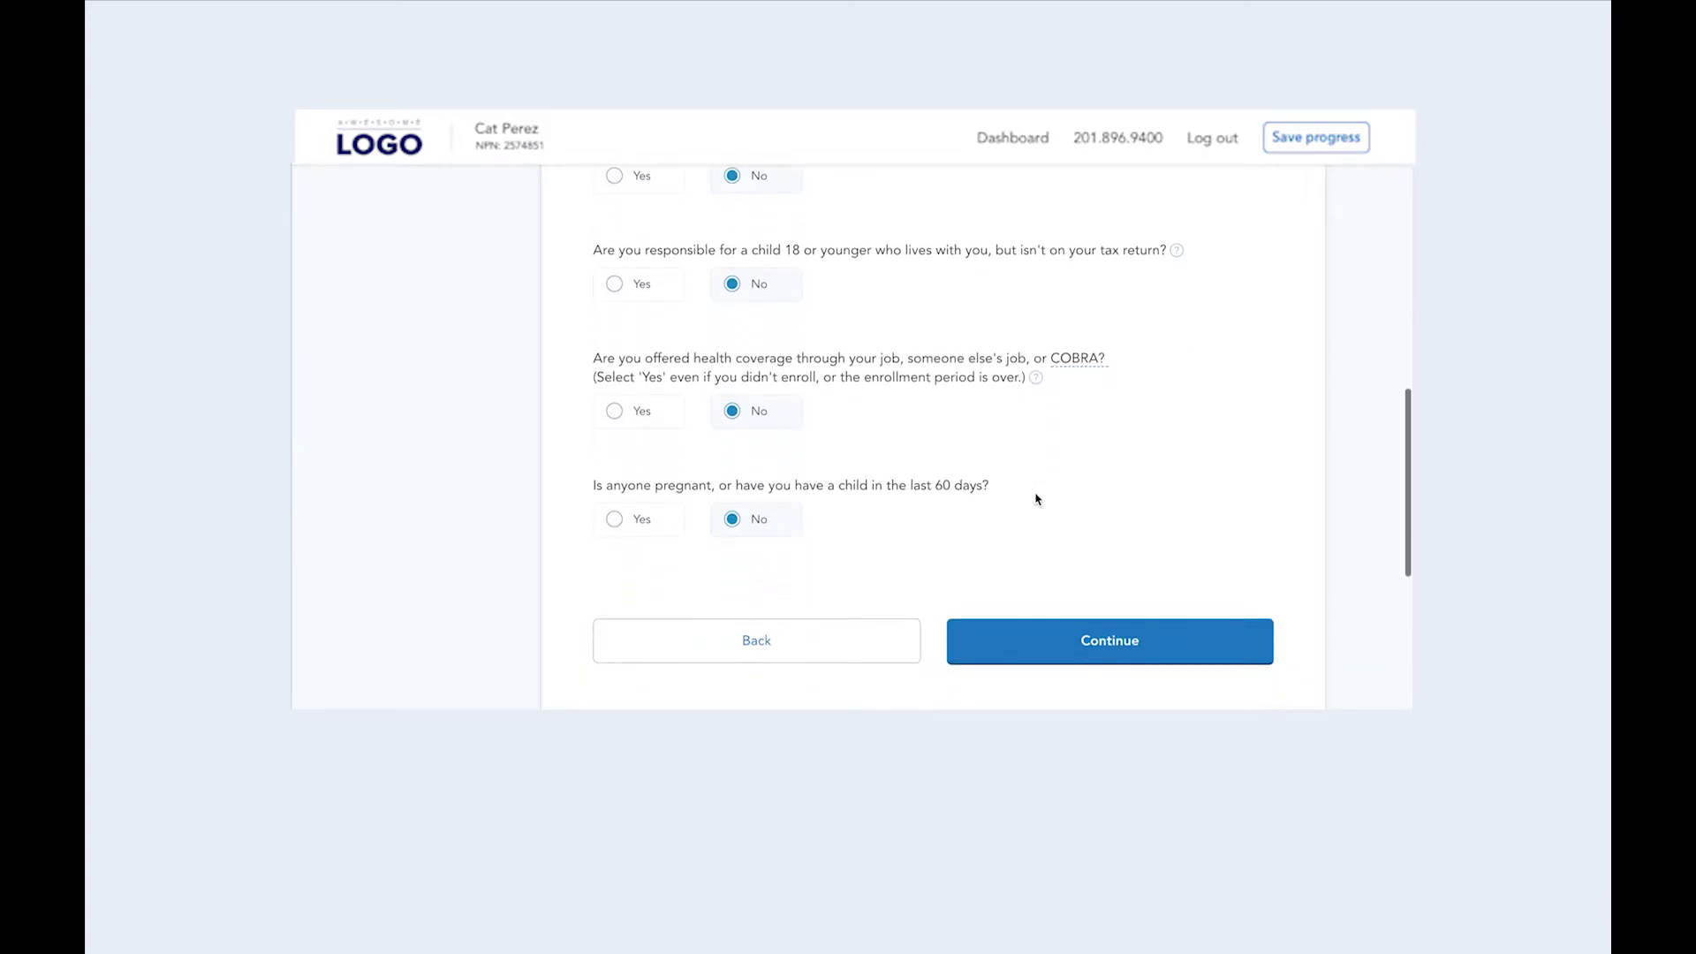
pyautogui.scroll(-1, 1036, 499)
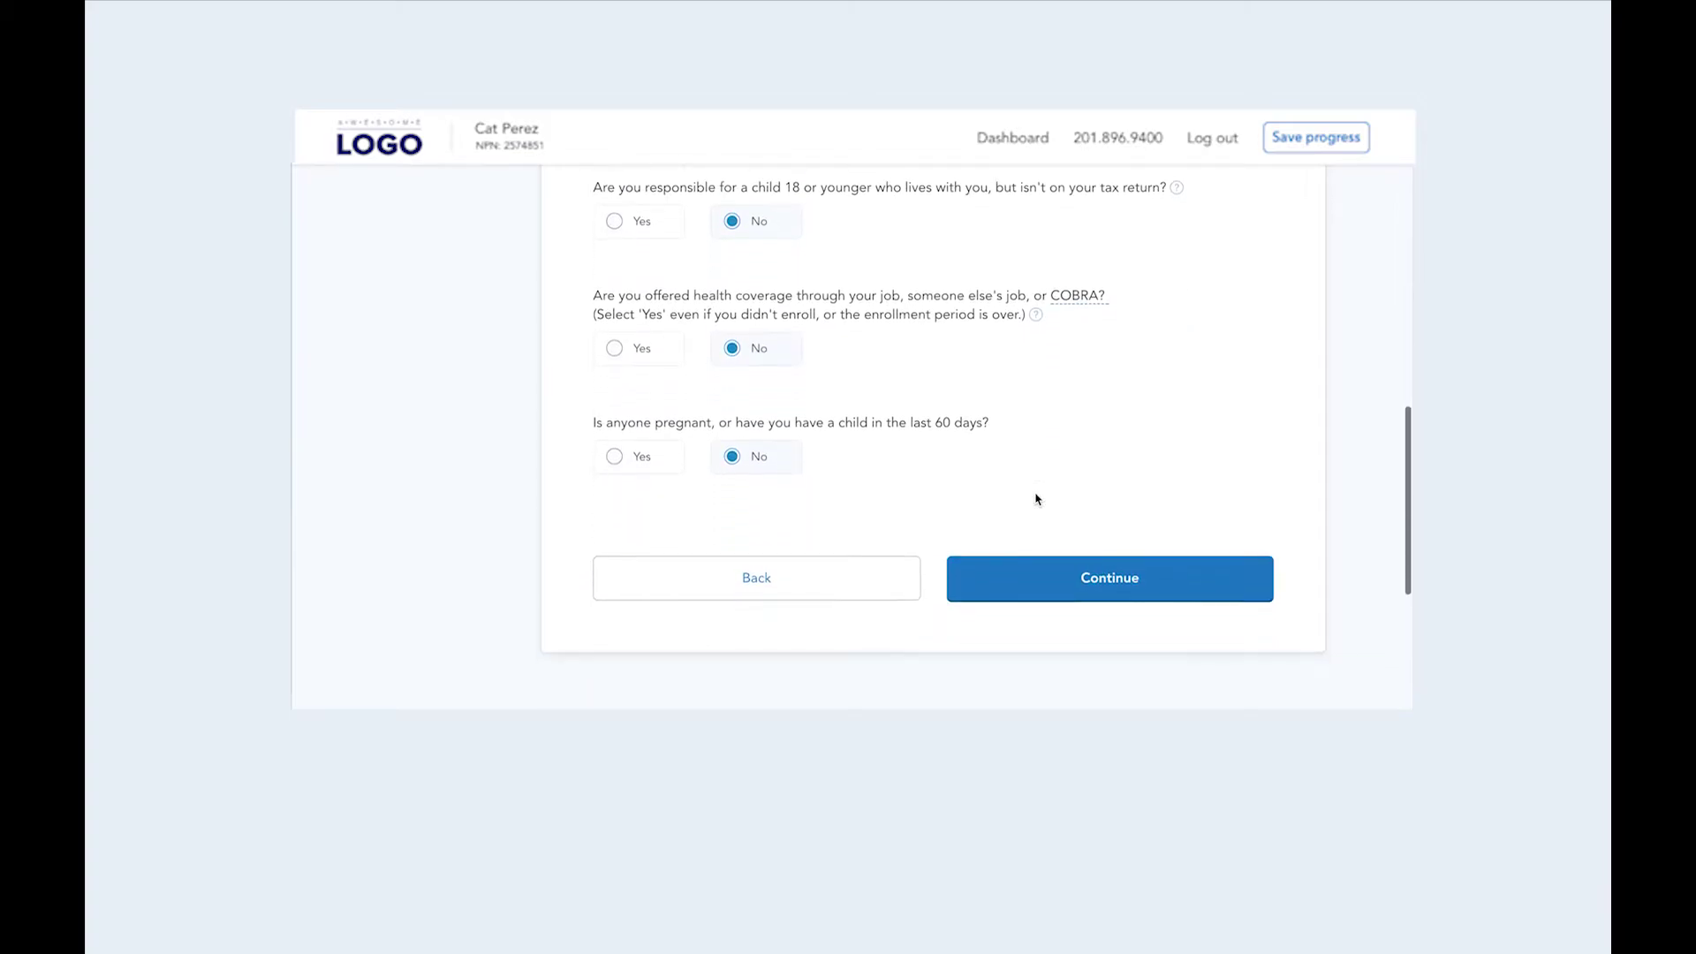
# Submit the household questions and contact details, and add a new Job income source
pyautogui.click(1079, 581)
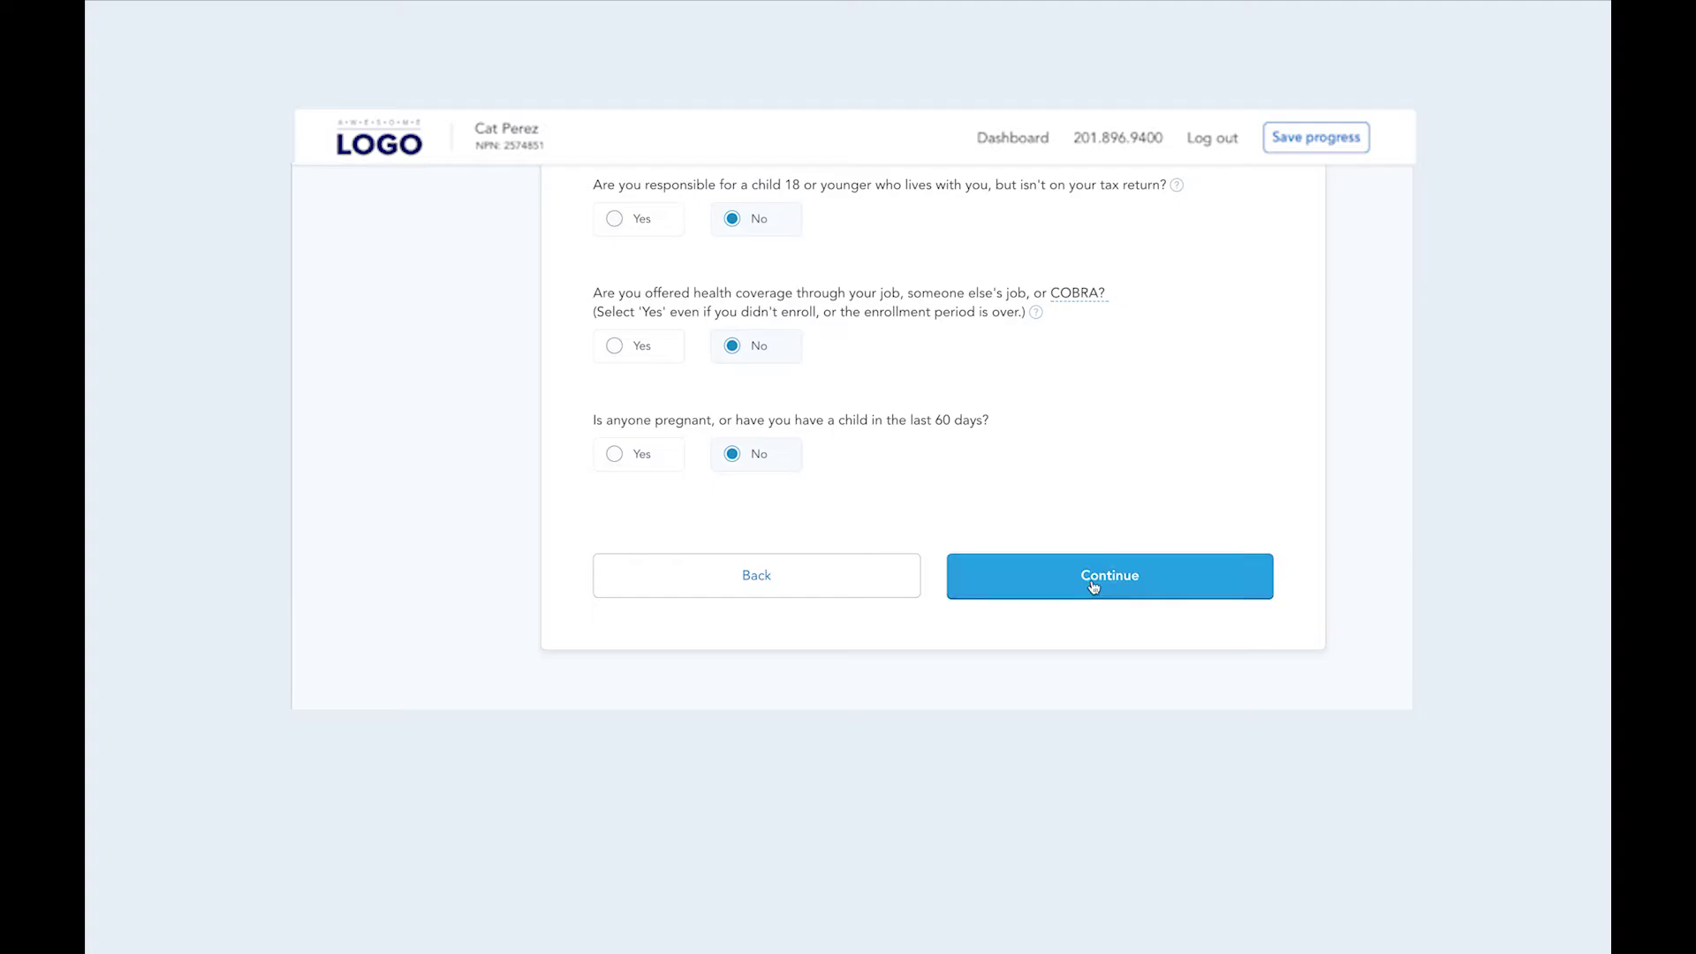
pyautogui.scroll(-2, 1165, 402)
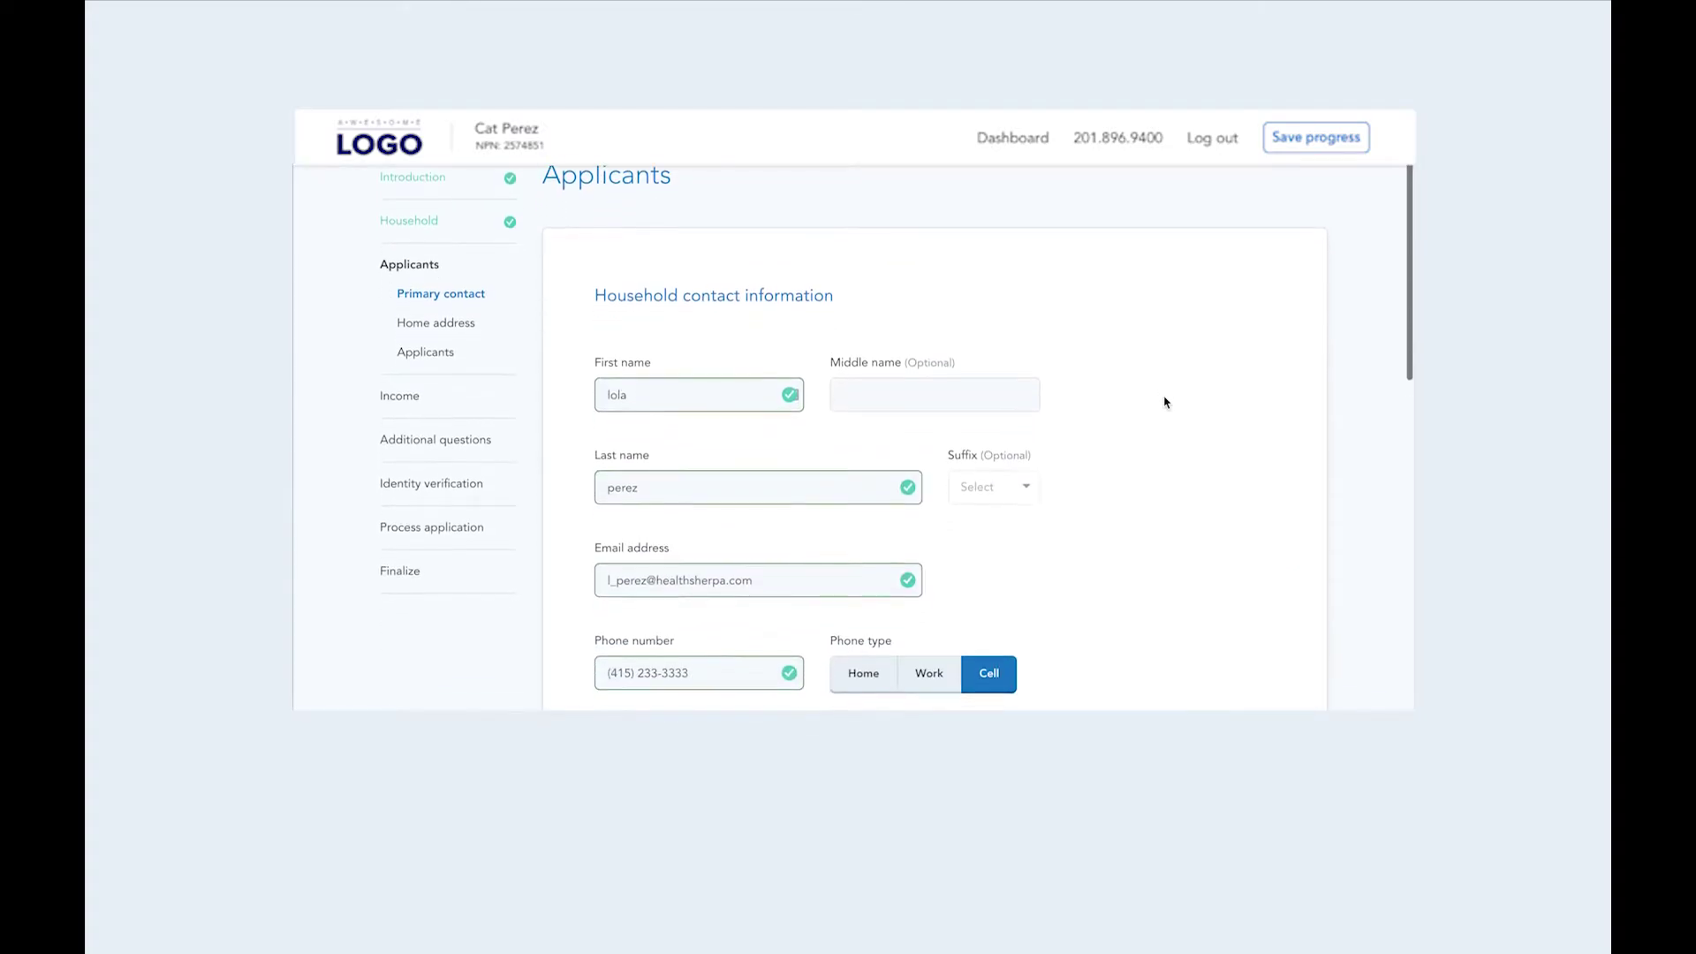
pyautogui.scroll(-2, 1165, 402)
pyautogui.scroll(-2, 1165, 402)
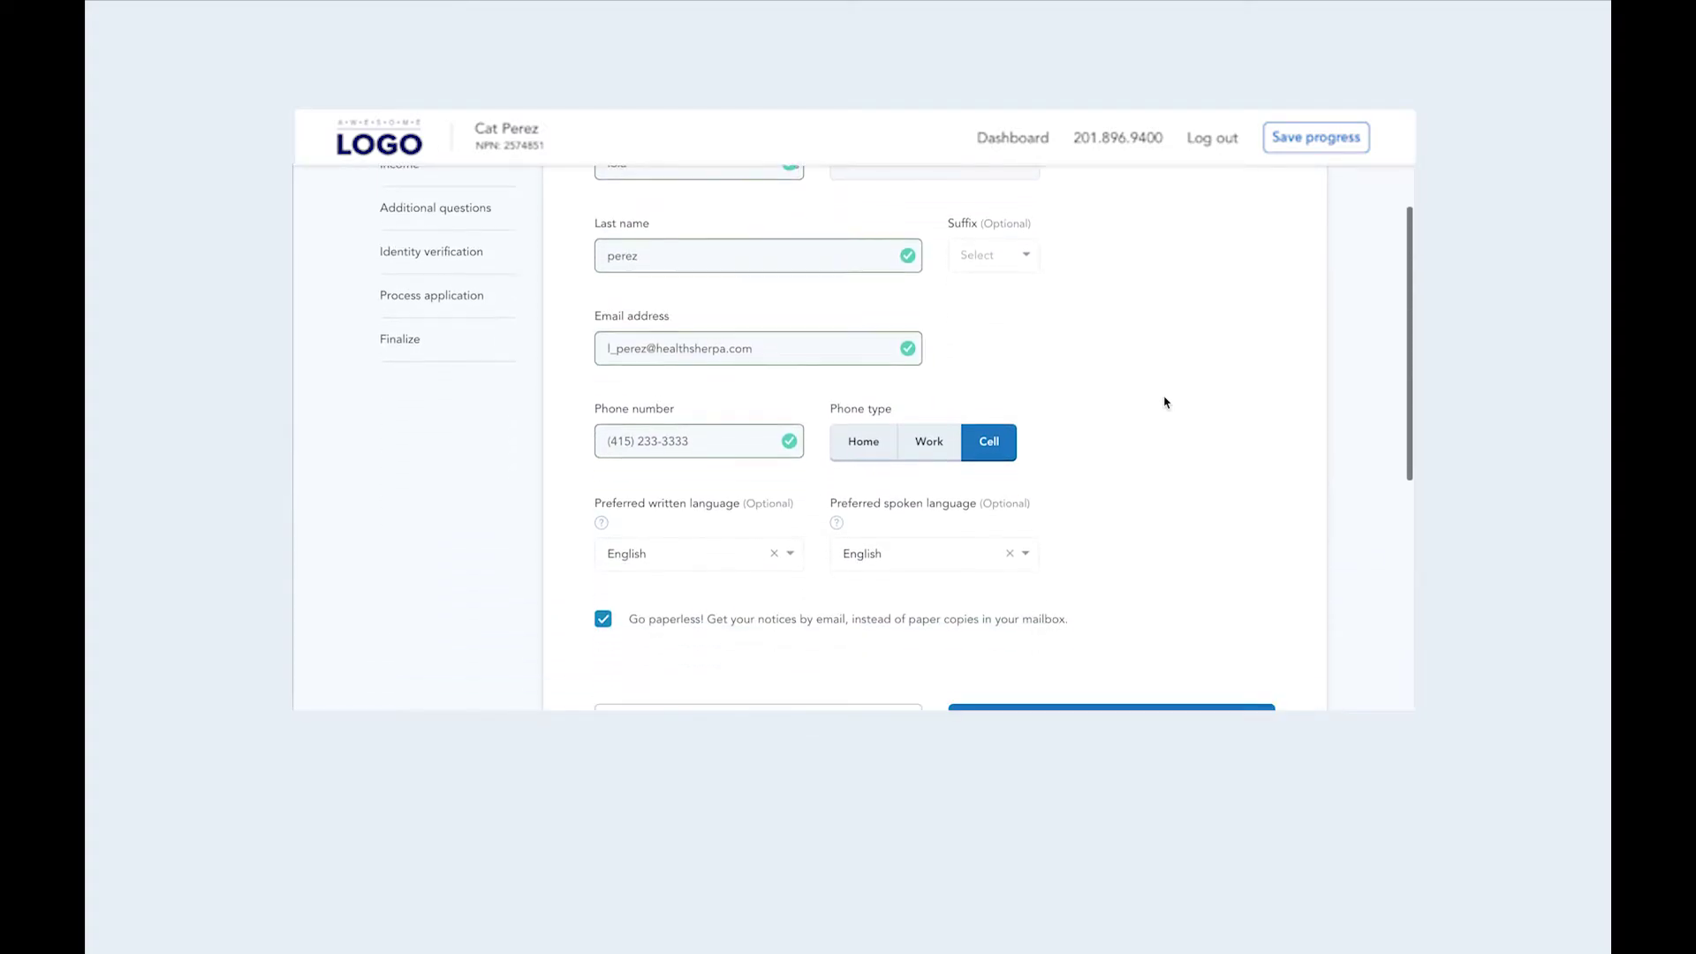
pyautogui.scroll(-2, 1165, 401)
pyautogui.scroll(-1, 1164, 401)
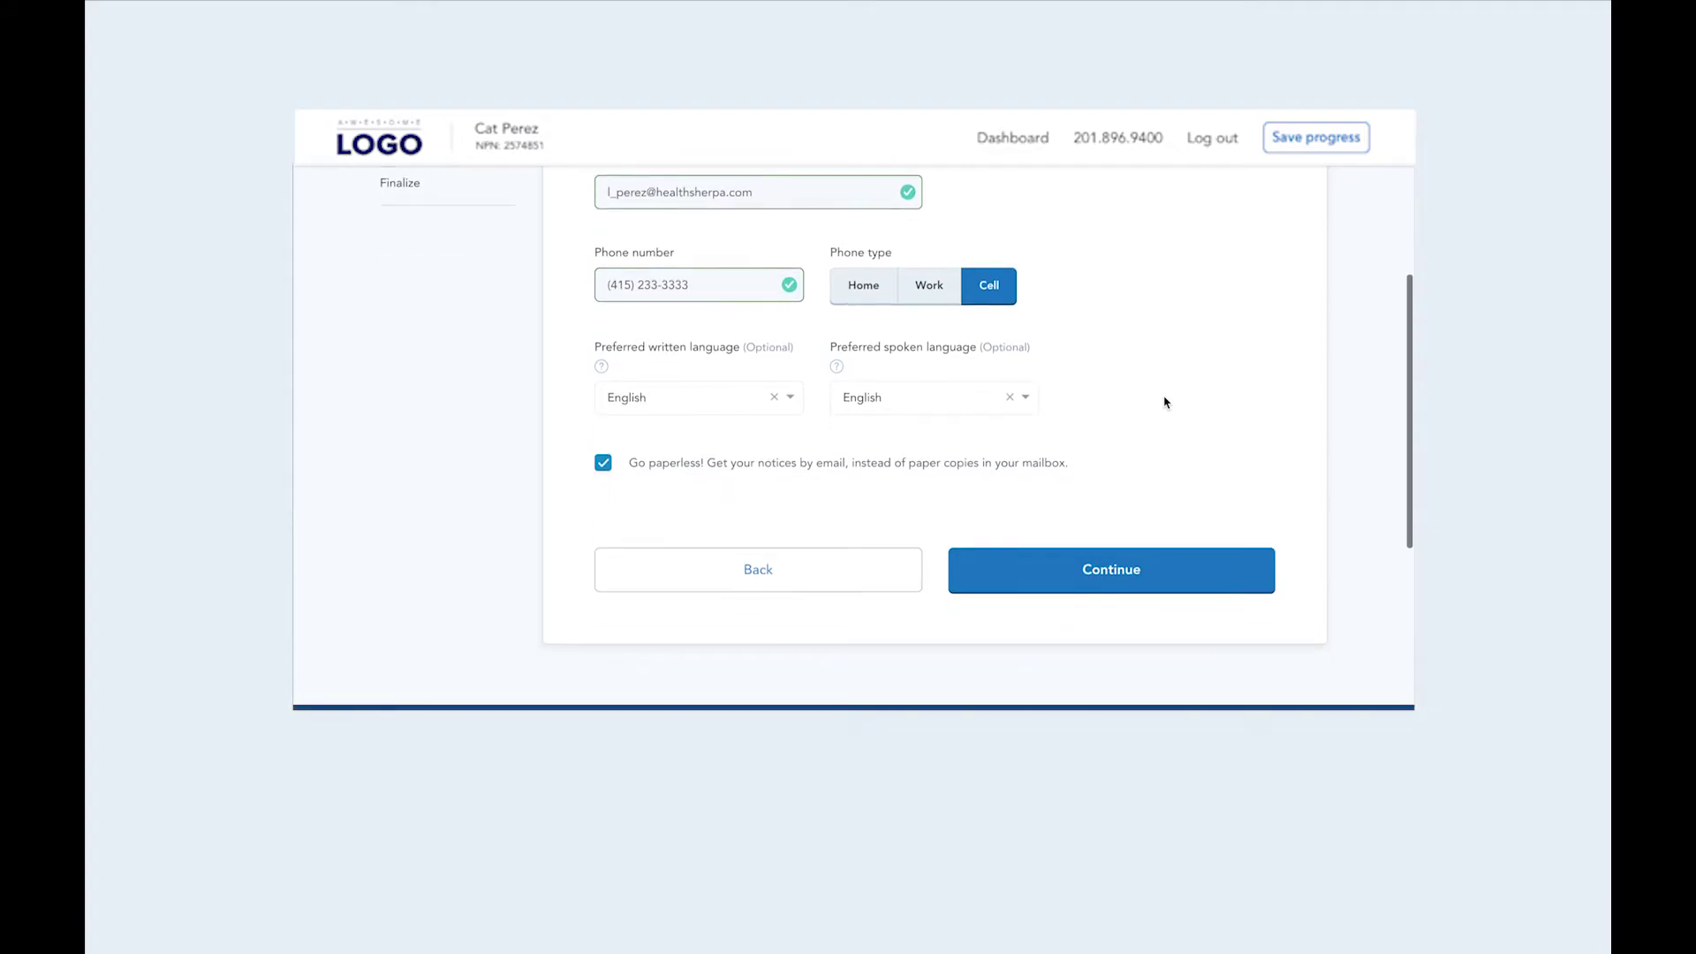
pyautogui.click(1119, 584)
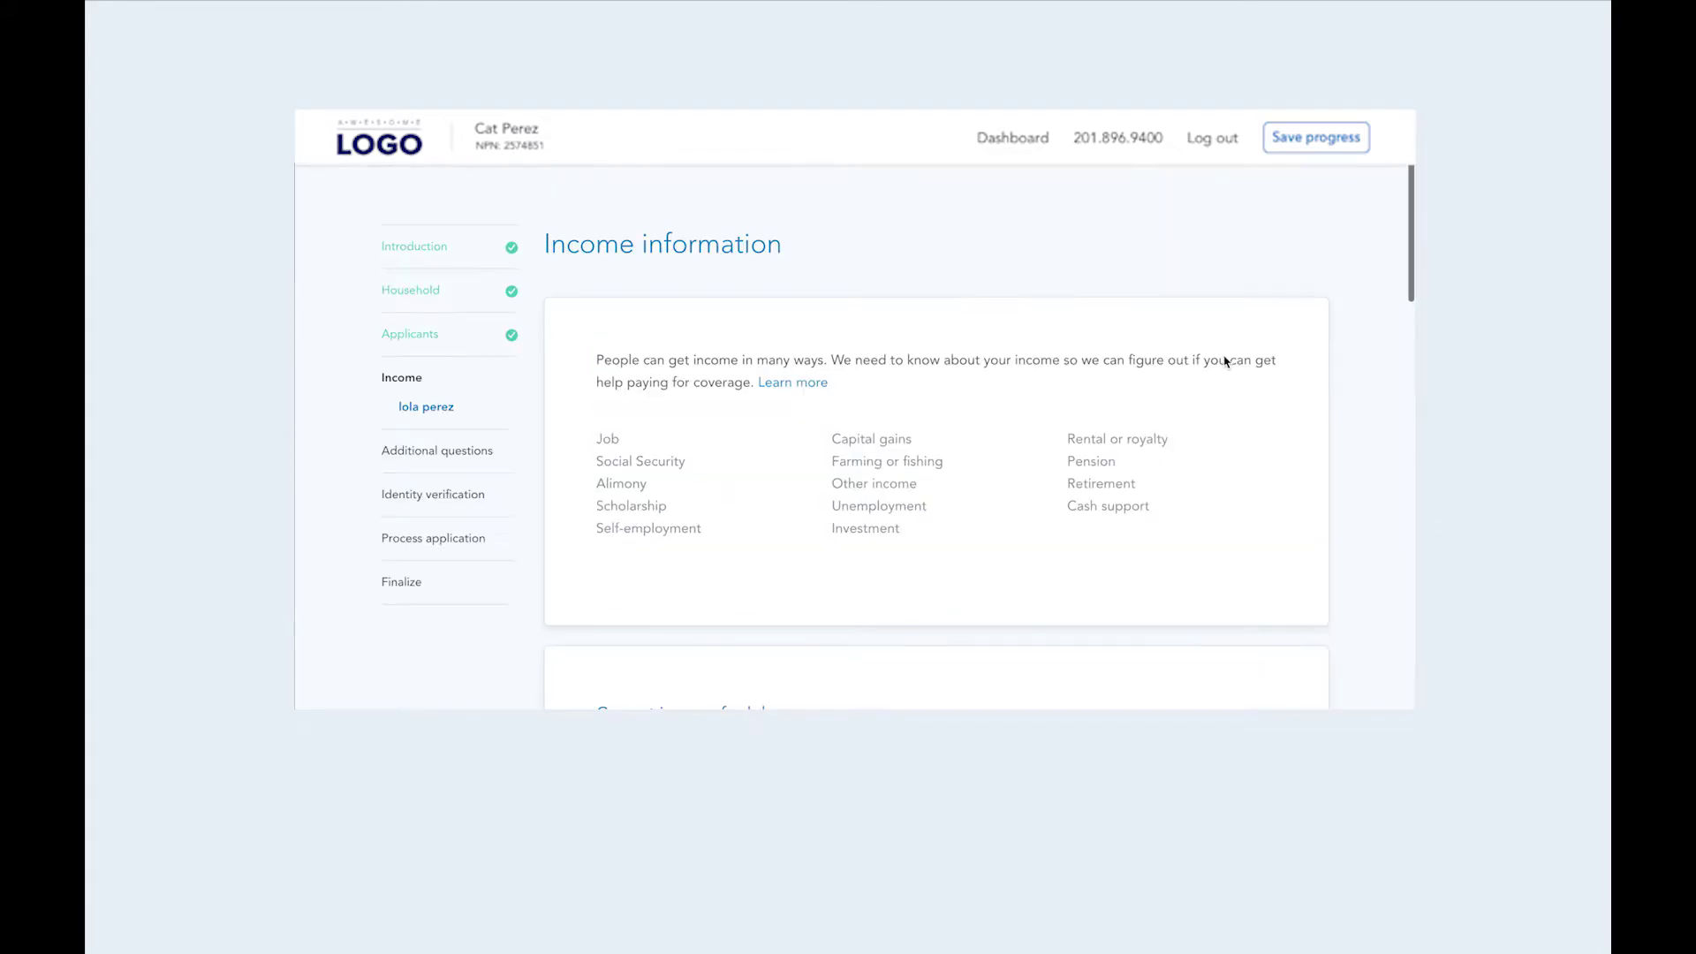
pyautogui.scroll(-2, 1225, 360)
pyautogui.scroll(-2, 1225, 361)
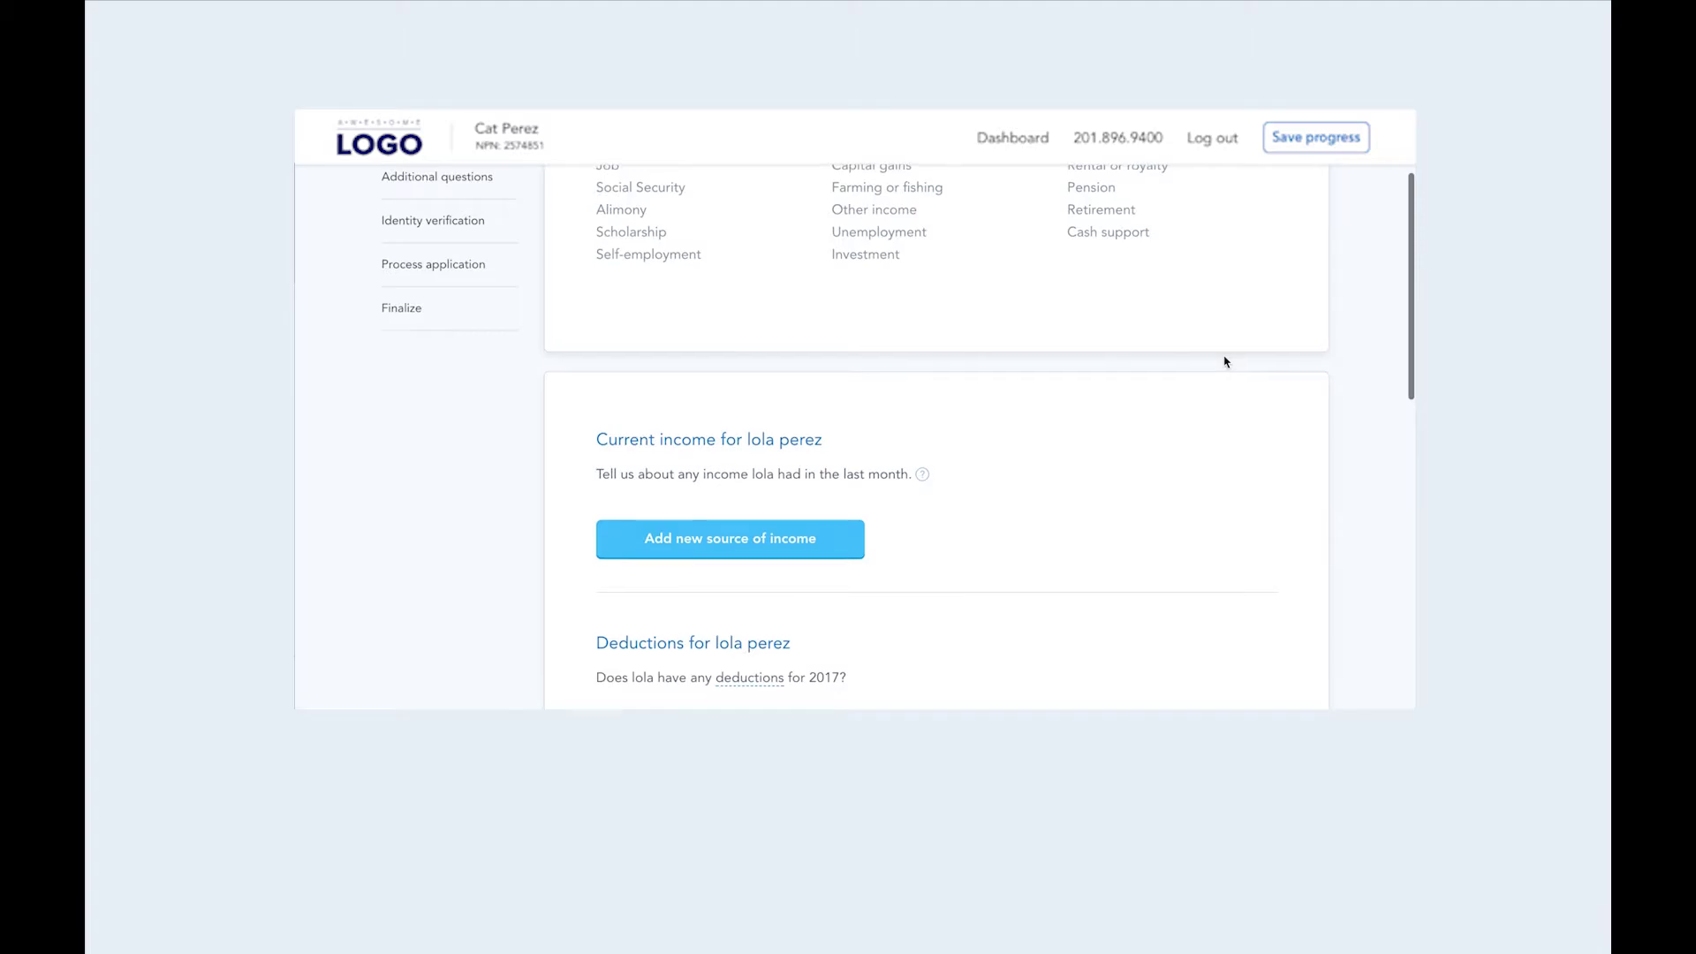
pyautogui.scroll(-2, 1225, 361)
pyautogui.click(730, 415)
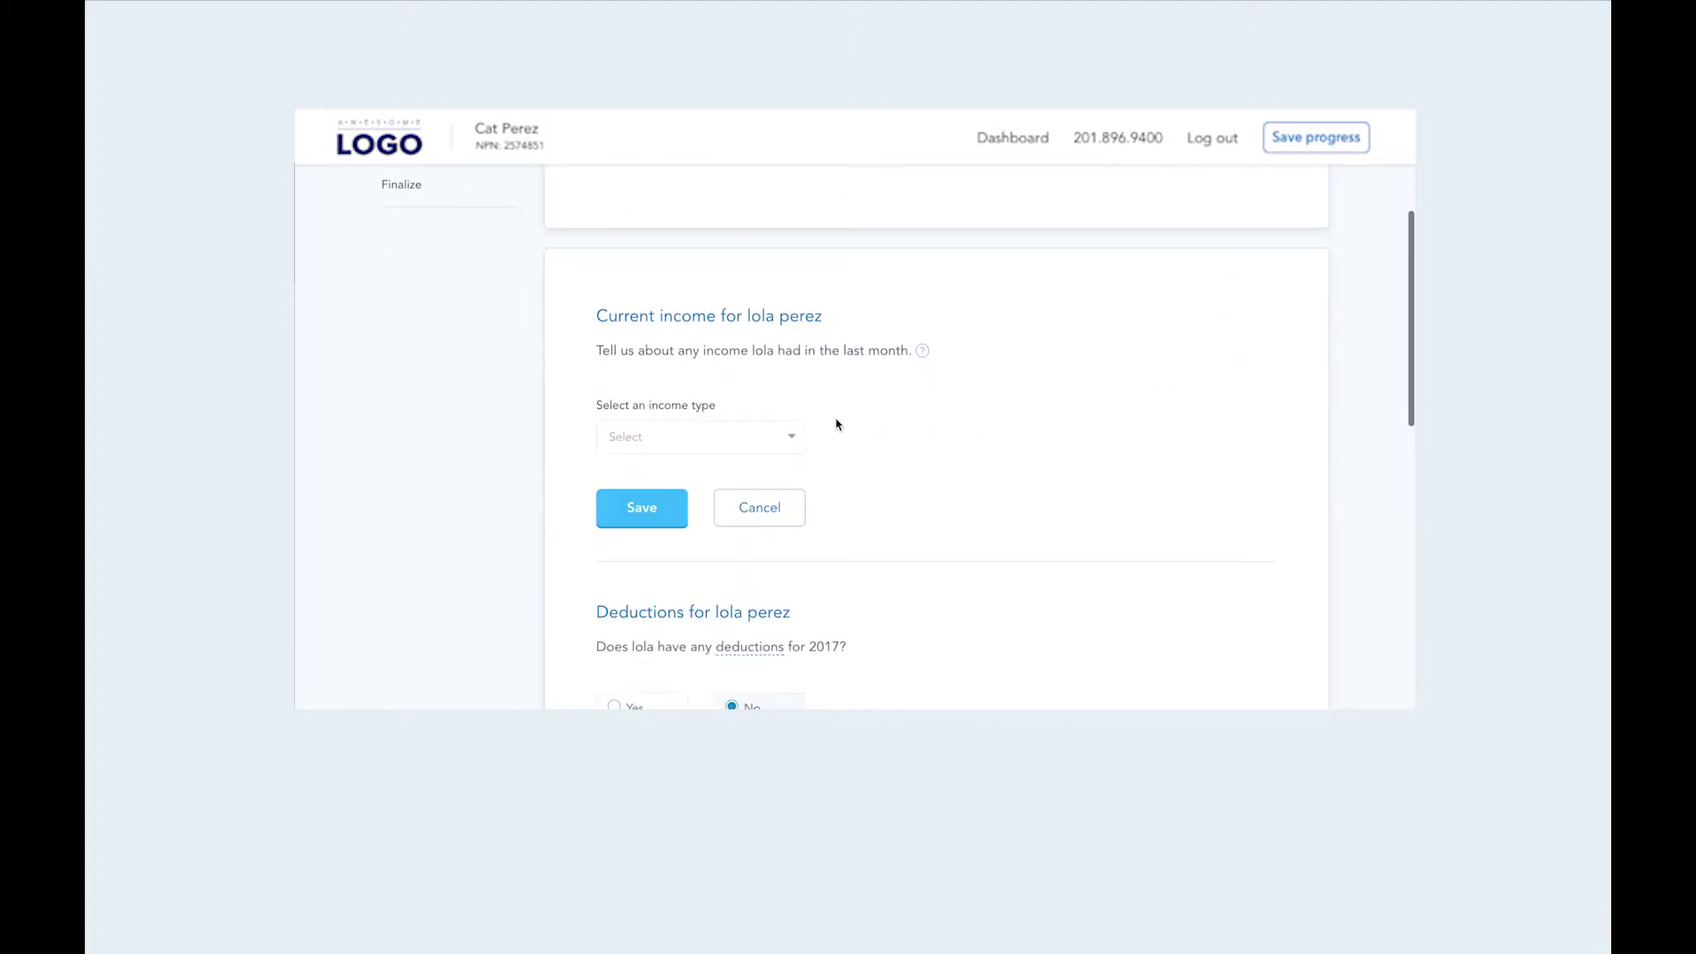
pyautogui.click(716, 437)
pyautogui.click(623, 468)
# Enter the Test job employer and phone with 1666 monthly pay, save it, and continue
pyautogui.click(716, 619)
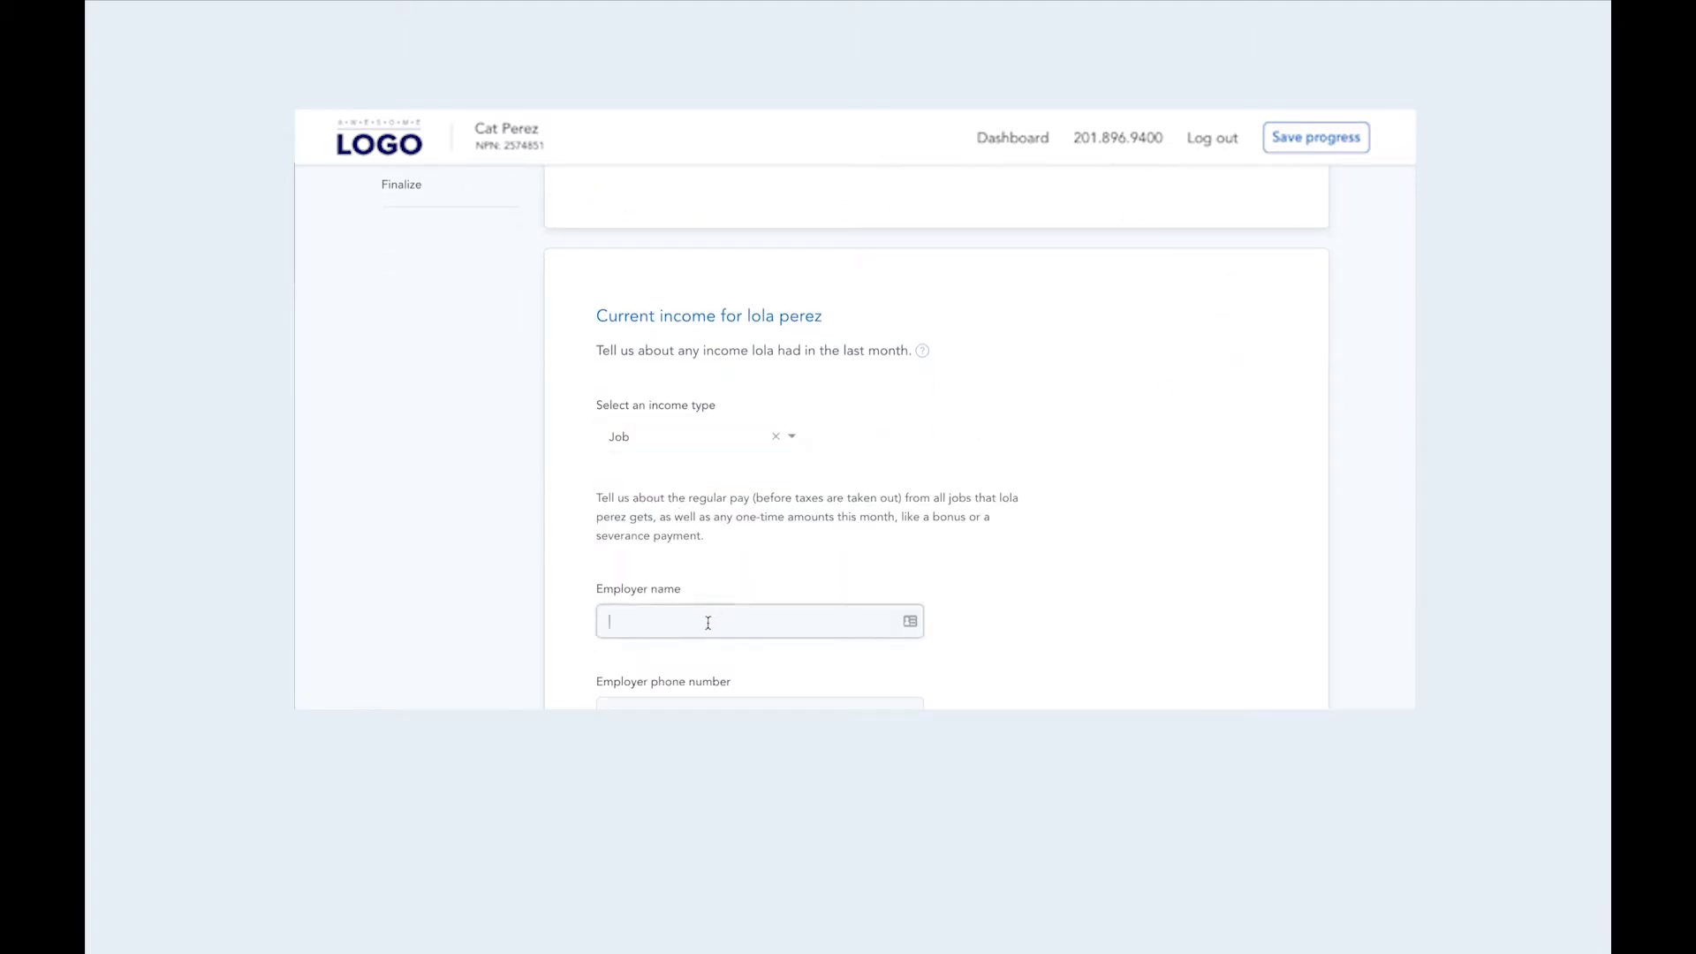
pyautogui.scroll(-1, 711, 622)
pyautogui.write('job')
pyautogui.press('Tab')
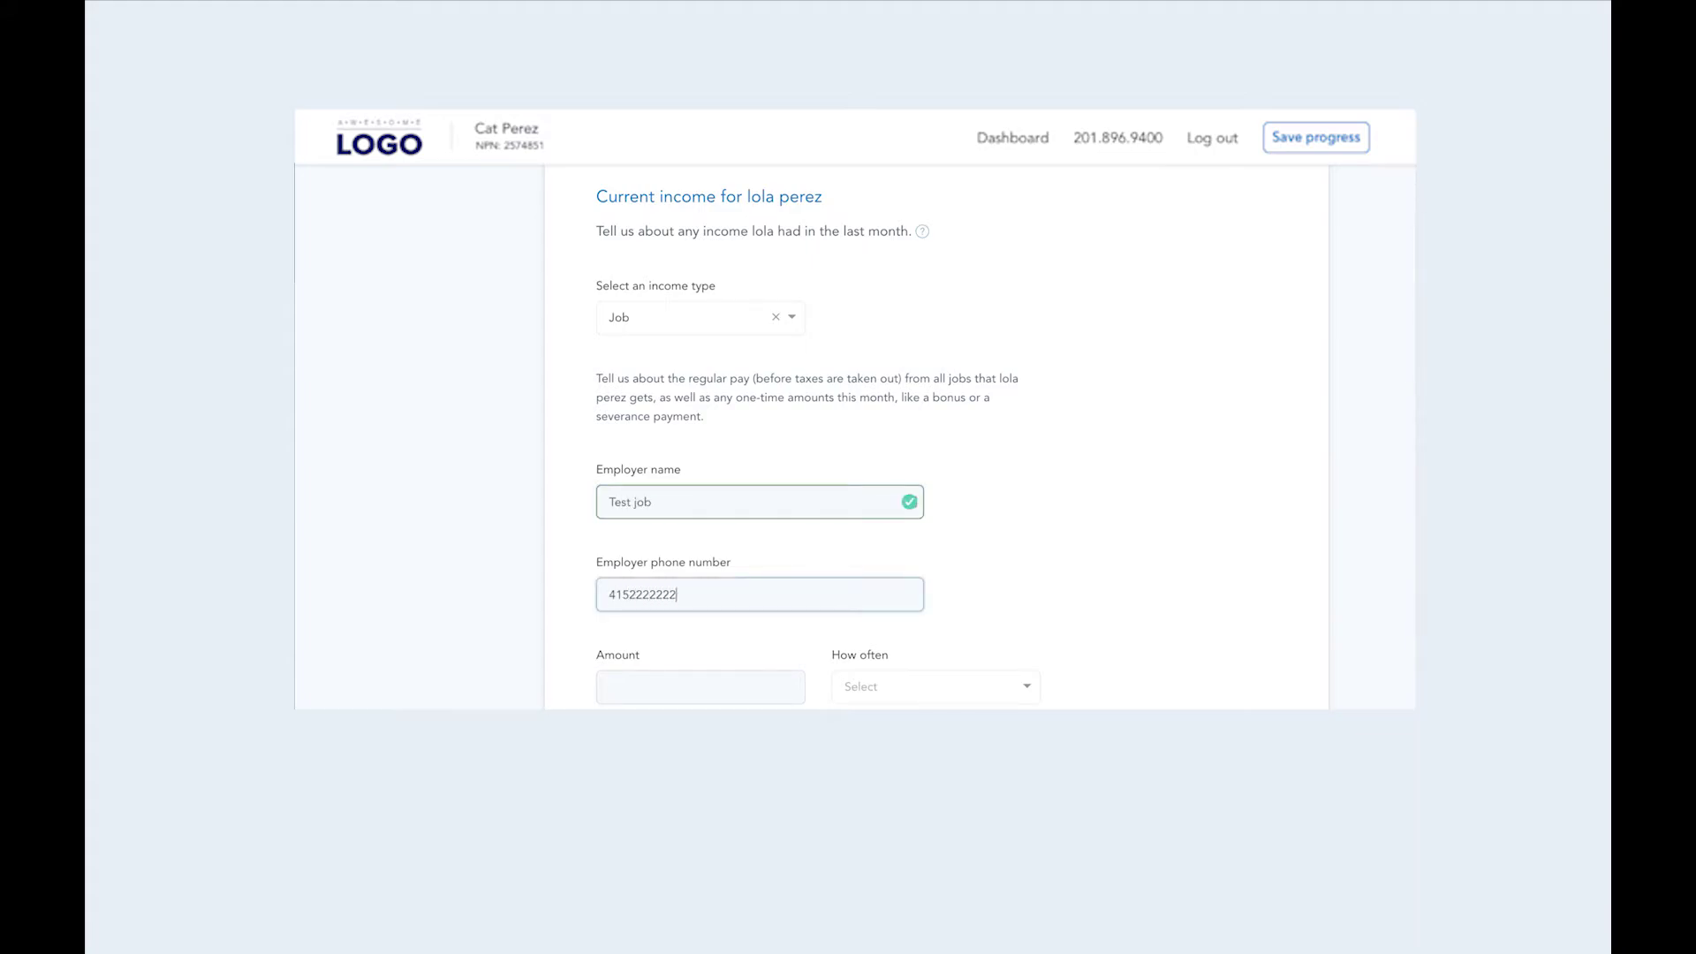
pyautogui.scroll(-2, 721, 562)
pyautogui.click(665, 517)
pyautogui.write('1666')
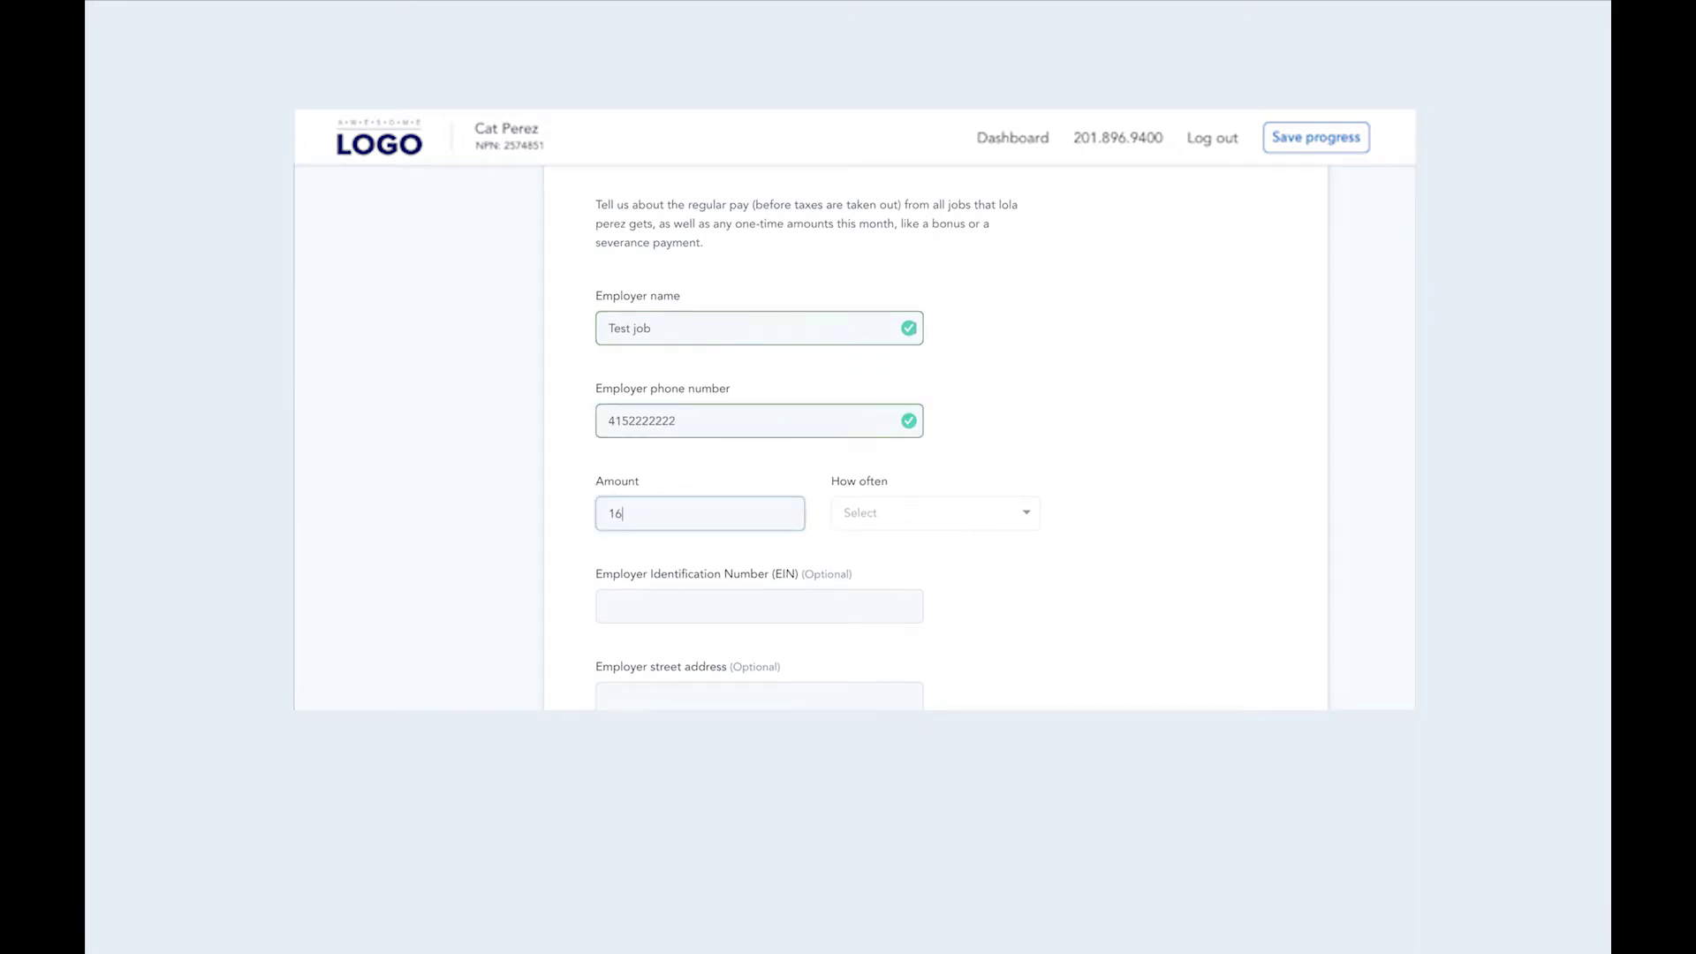
pyautogui.click(935, 512)
pyautogui.click(911, 603)
pyautogui.scroll(-3, 912, 578)
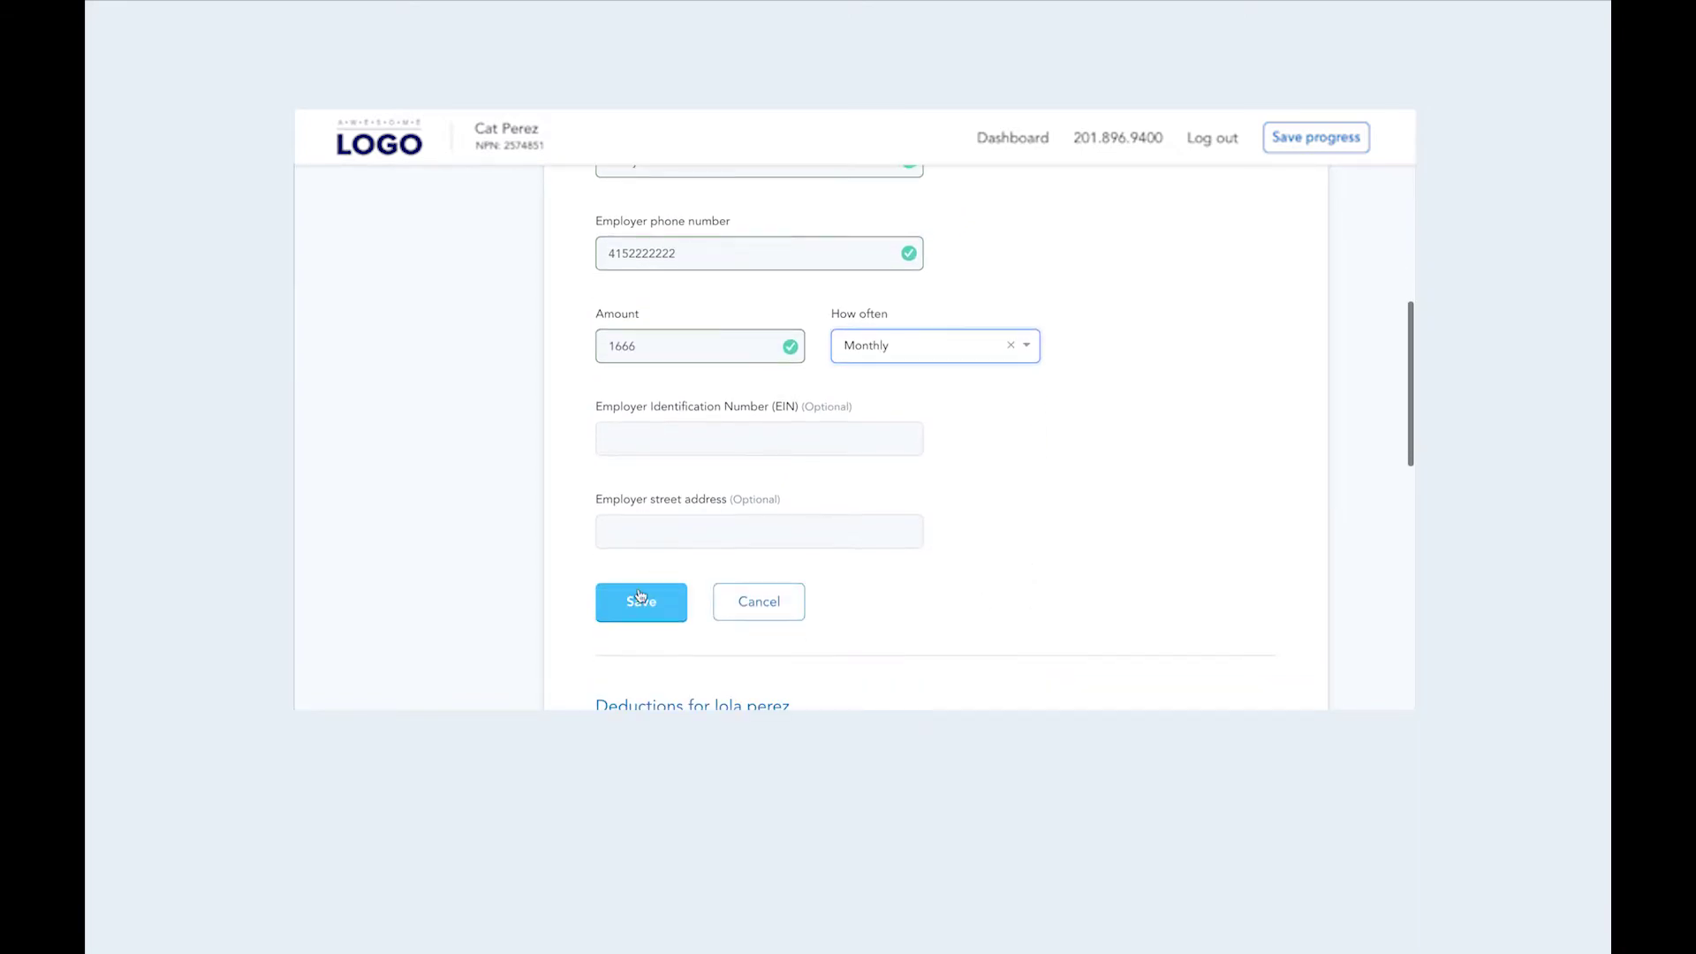
pyautogui.scroll(-8, 796, 578)
pyautogui.click(1113, 556)
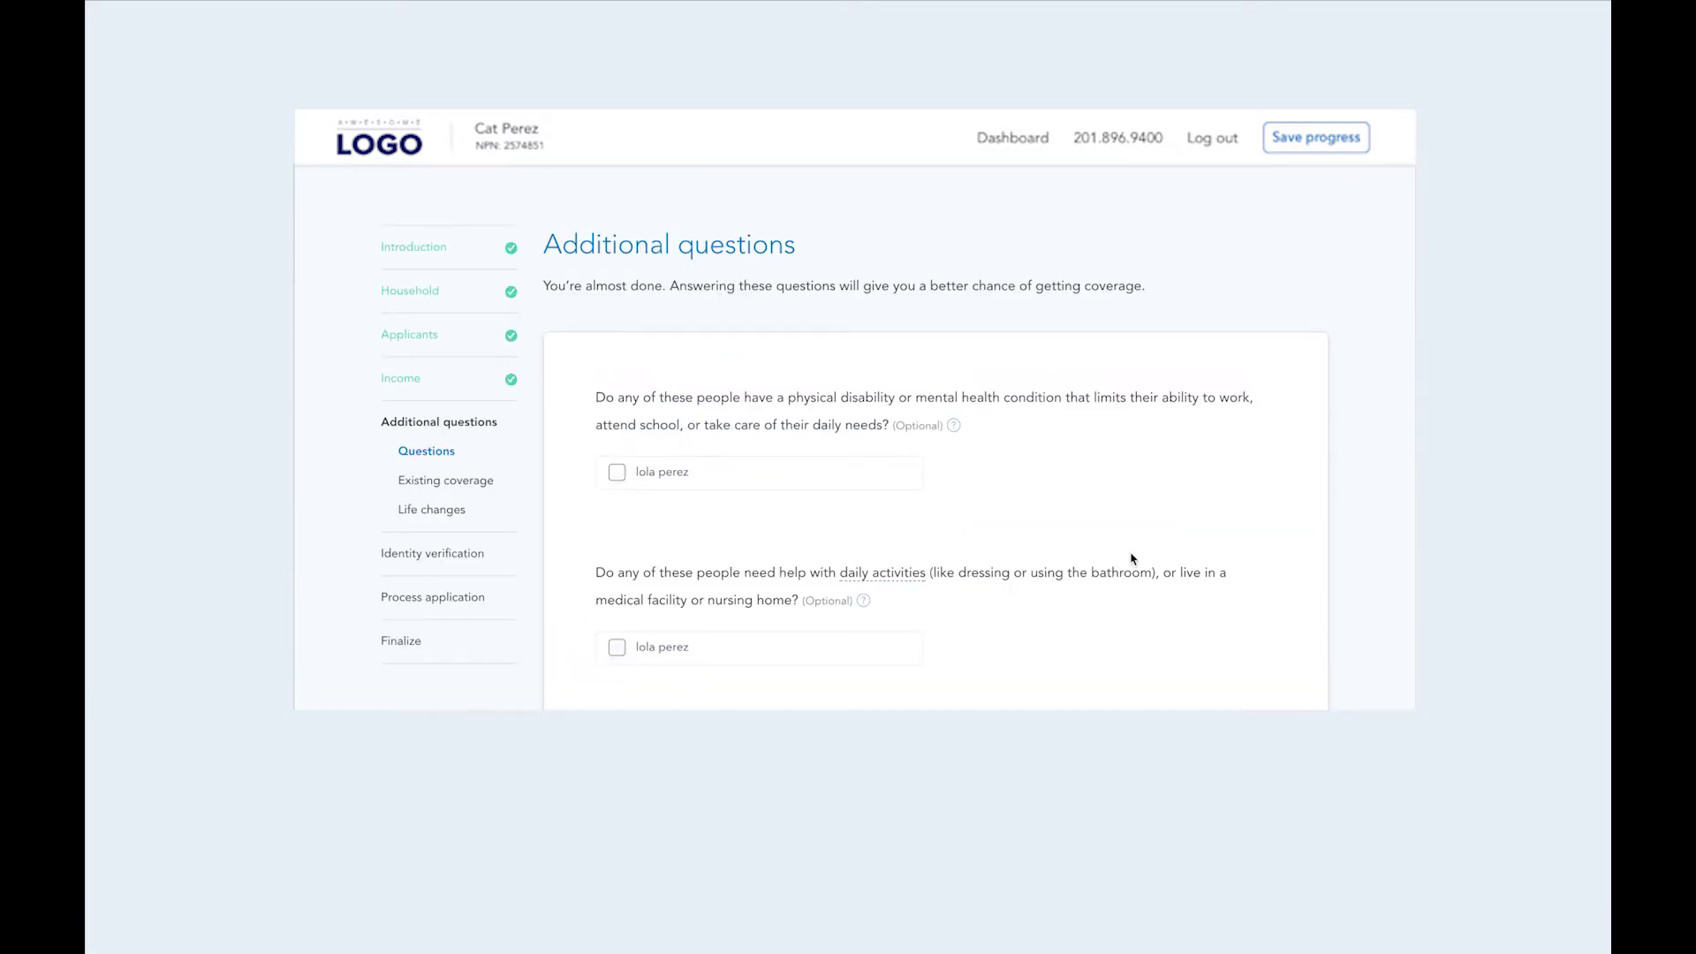
pyautogui.scroll(-2, 1132, 558)
pyautogui.scroll(-2, 1132, 559)
pyautogui.scroll(-2, 1131, 557)
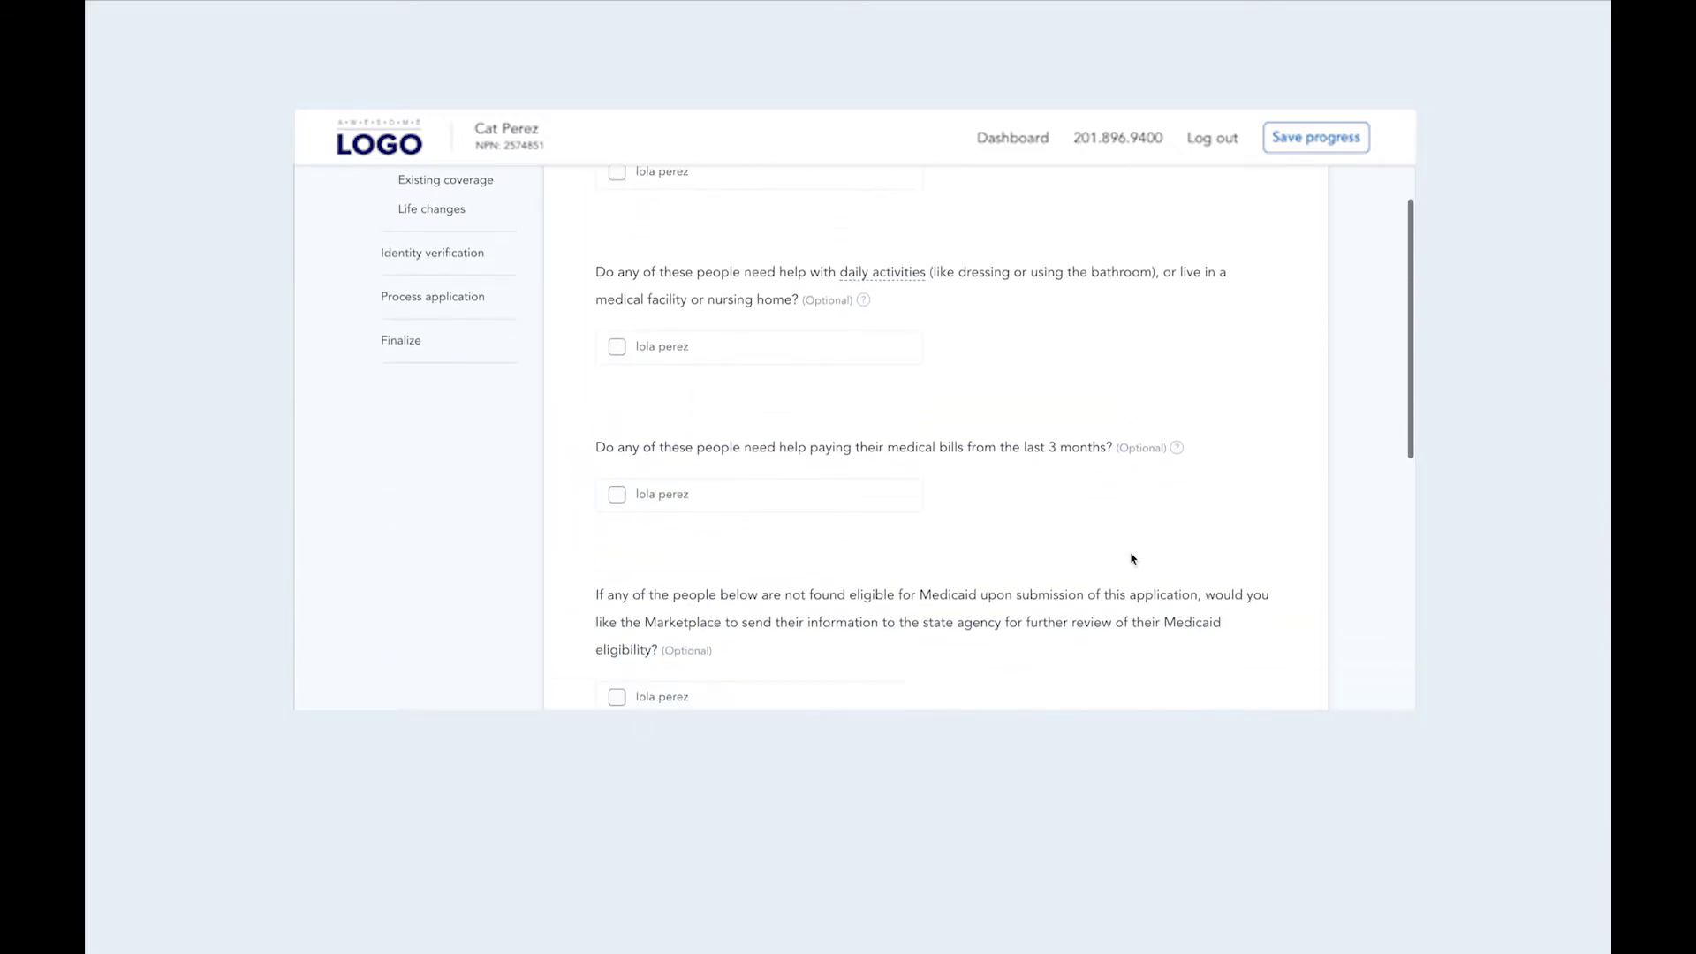
pyautogui.scroll(-2, 1132, 558)
pyautogui.scroll(-2, 1131, 558)
# Continue past the additional questions and existing coverage pages to the life changes questions
pyautogui.click(1114, 583)
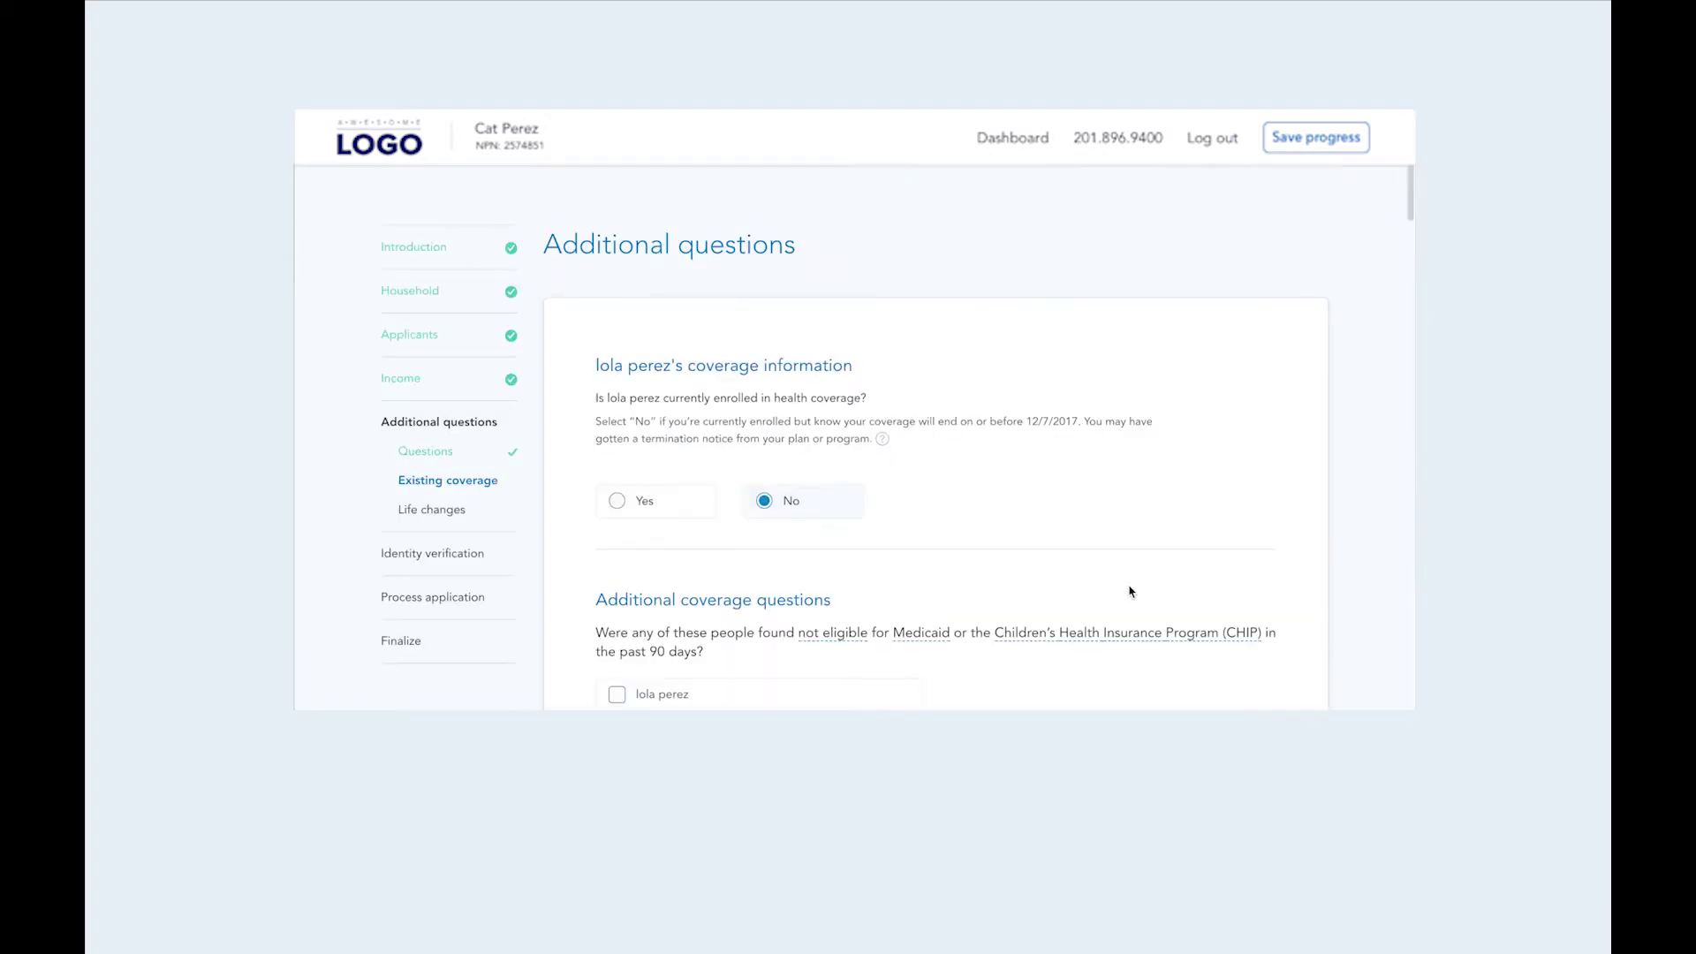
pyautogui.scroll(-2, 1131, 592)
pyautogui.scroll(-1, 1130, 591)
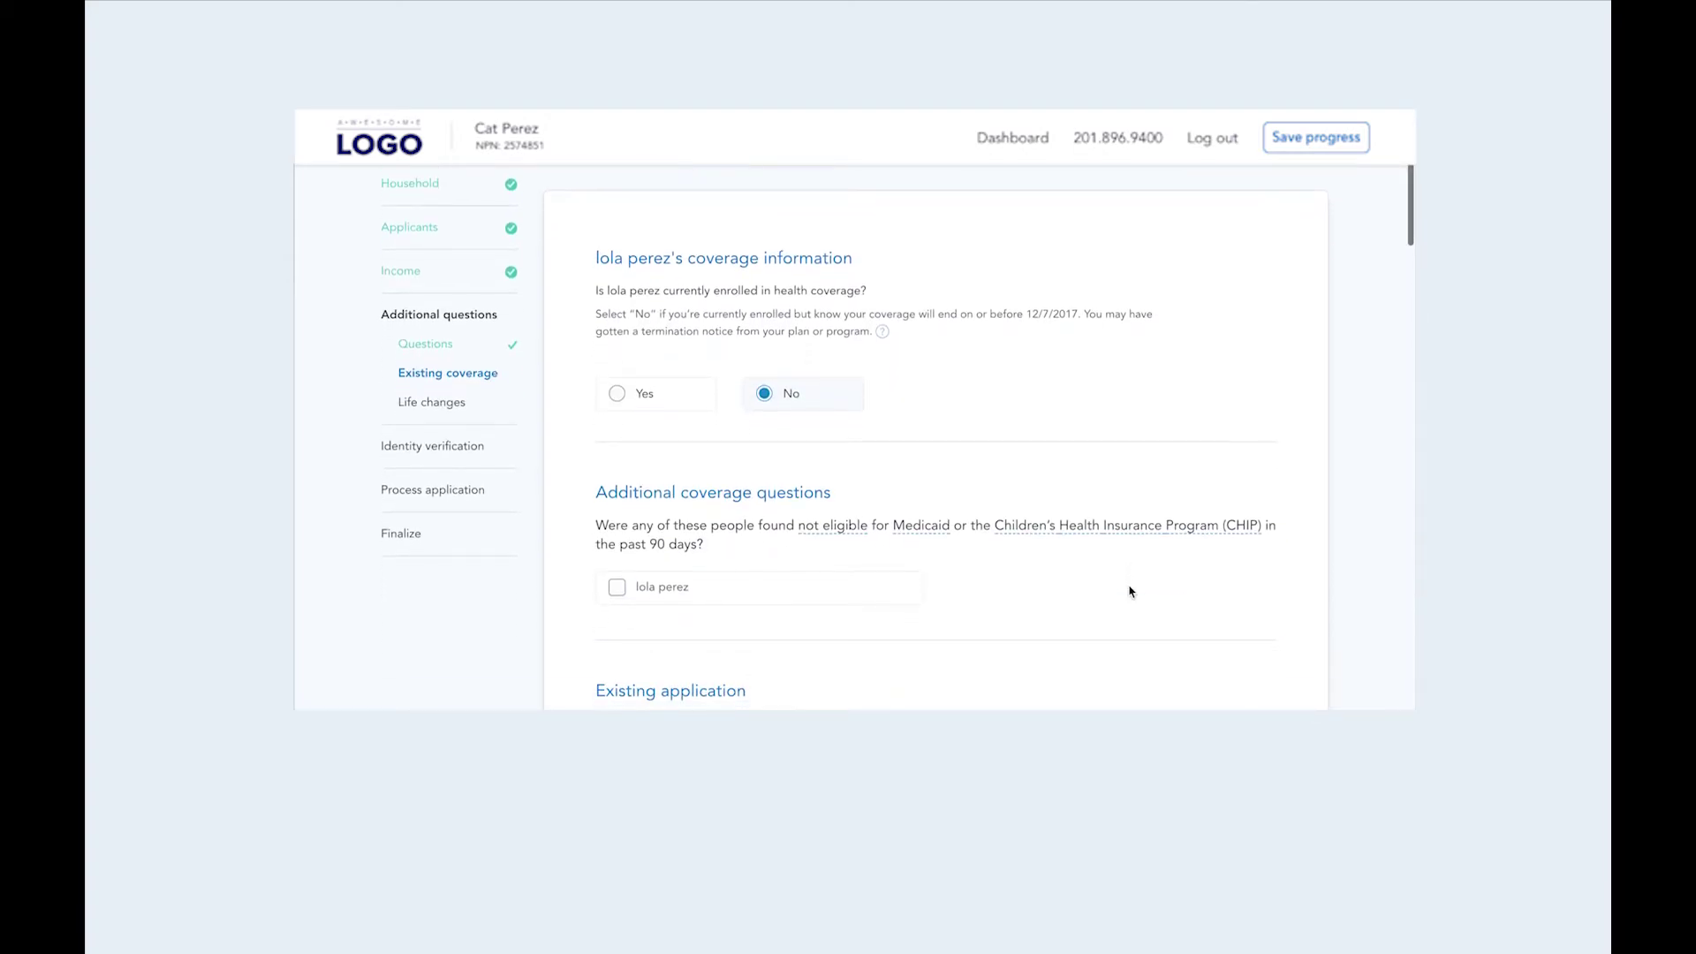
pyautogui.scroll(-2, 1131, 591)
pyautogui.scroll(-2, 1130, 592)
pyautogui.scroll(-2, 1131, 592)
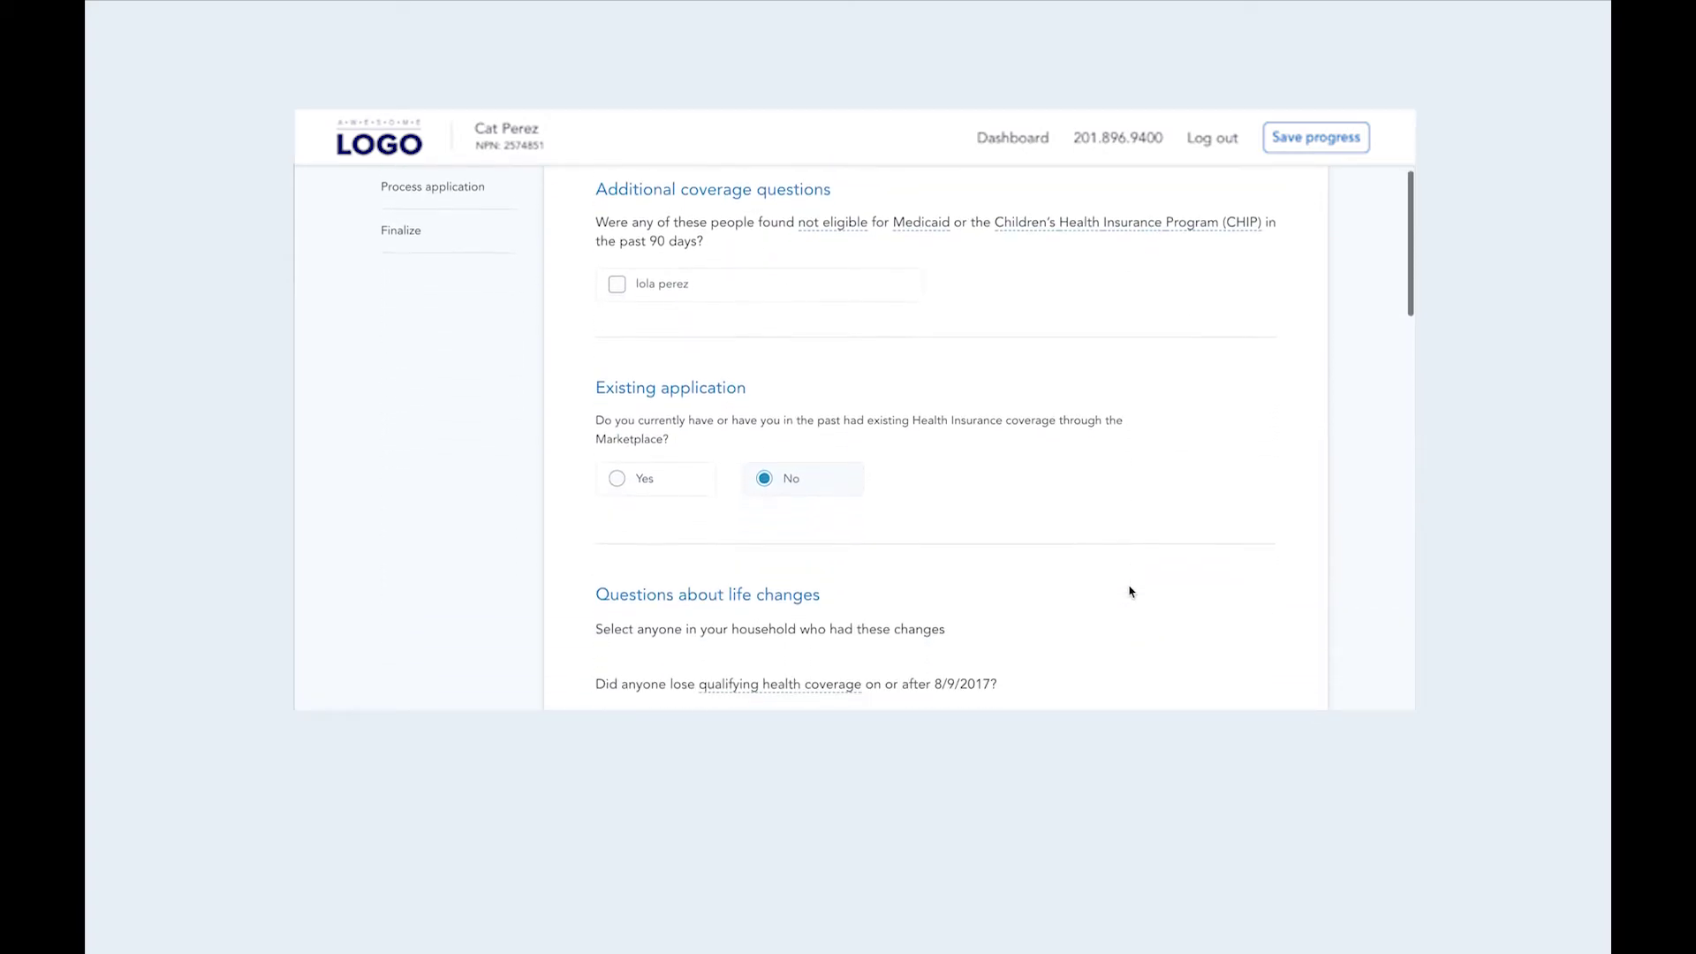
pyautogui.scroll(-2, 1130, 591)
pyautogui.scroll(-3, 1131, 591)
pyautogui.scroll(-2, 1131, 591)
pyautogui.scroll(-3, 1130, 591)
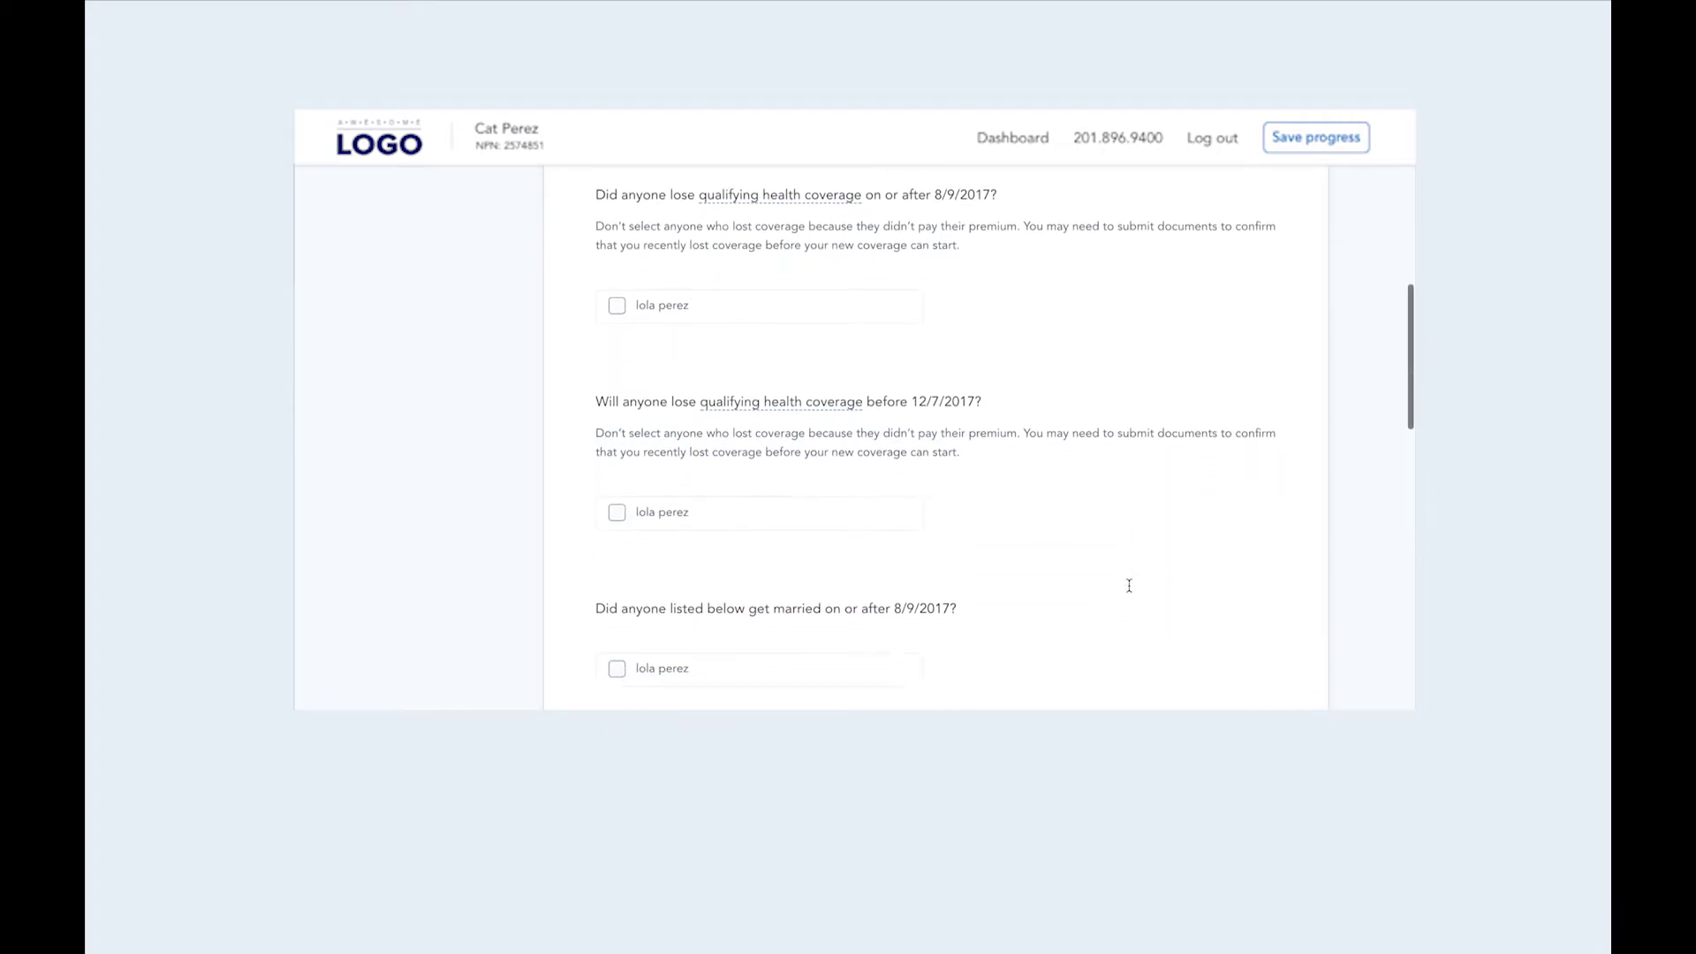
pyautogui.scroll(-2, 1130, 592)
pyautogui.scroll(-3, 1131, 592)
pyautogui.scroll(-2, 1130, 591)
pyautogui.scroll(-2, 1130, 591)
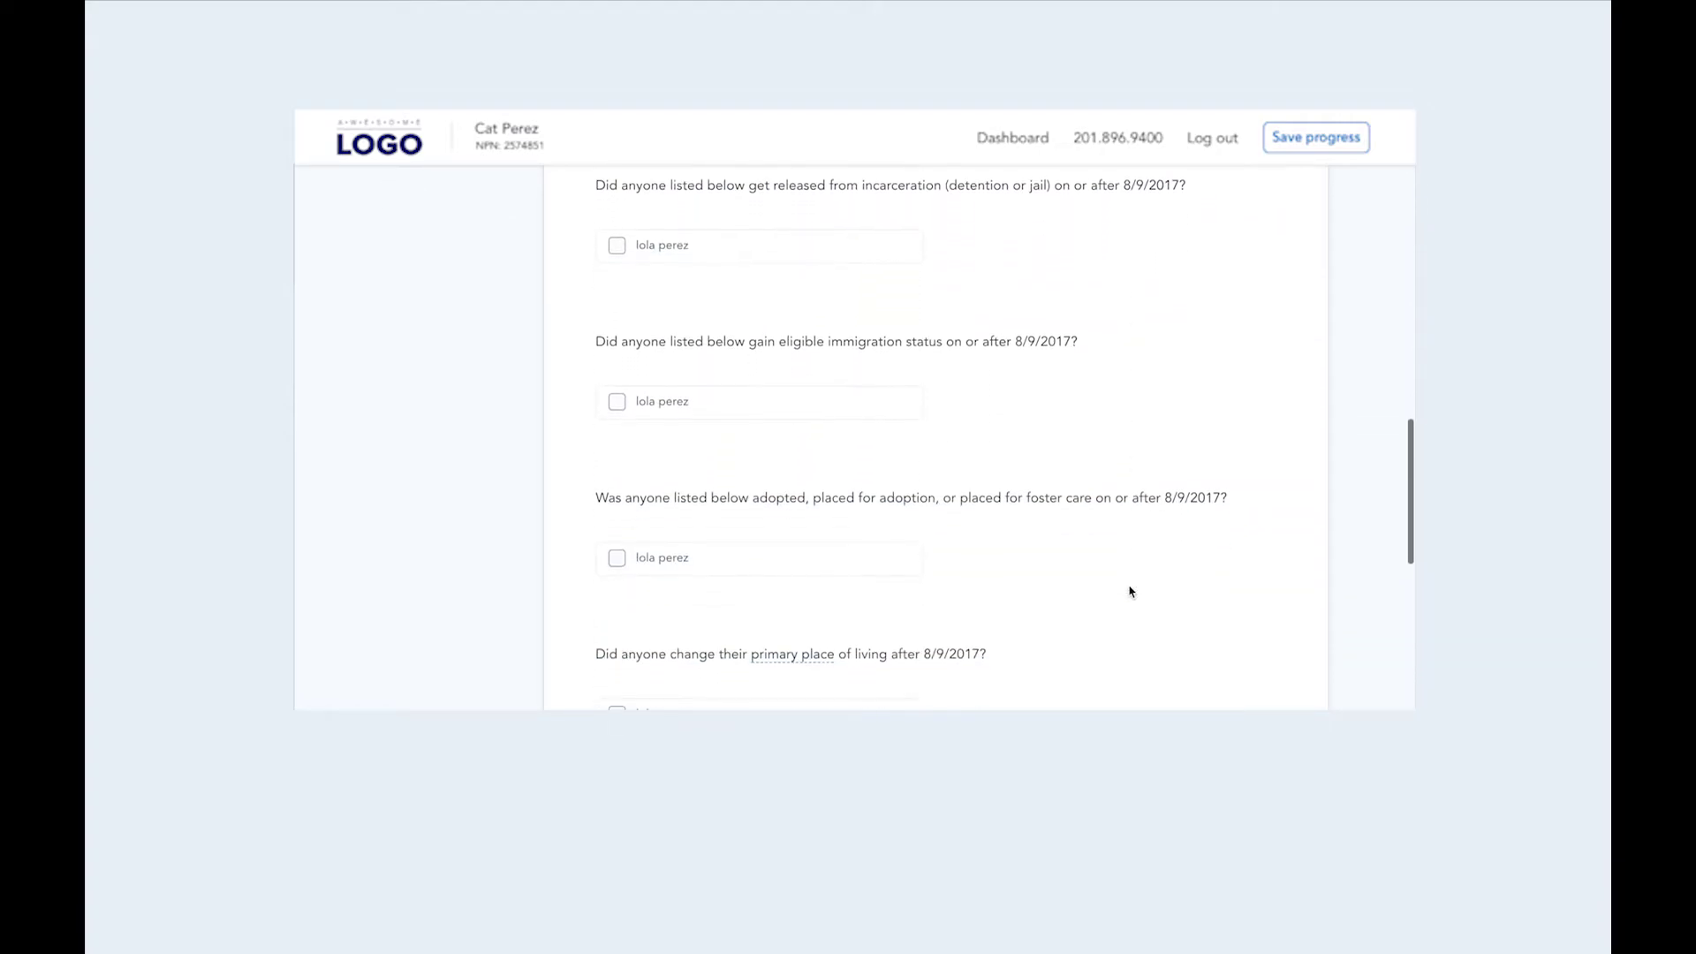
pyautogui.scroll(-3, 1130, 591)
pyautogui.scroll(-1, 1131, 591)
pyautogui.click(1120, 560)
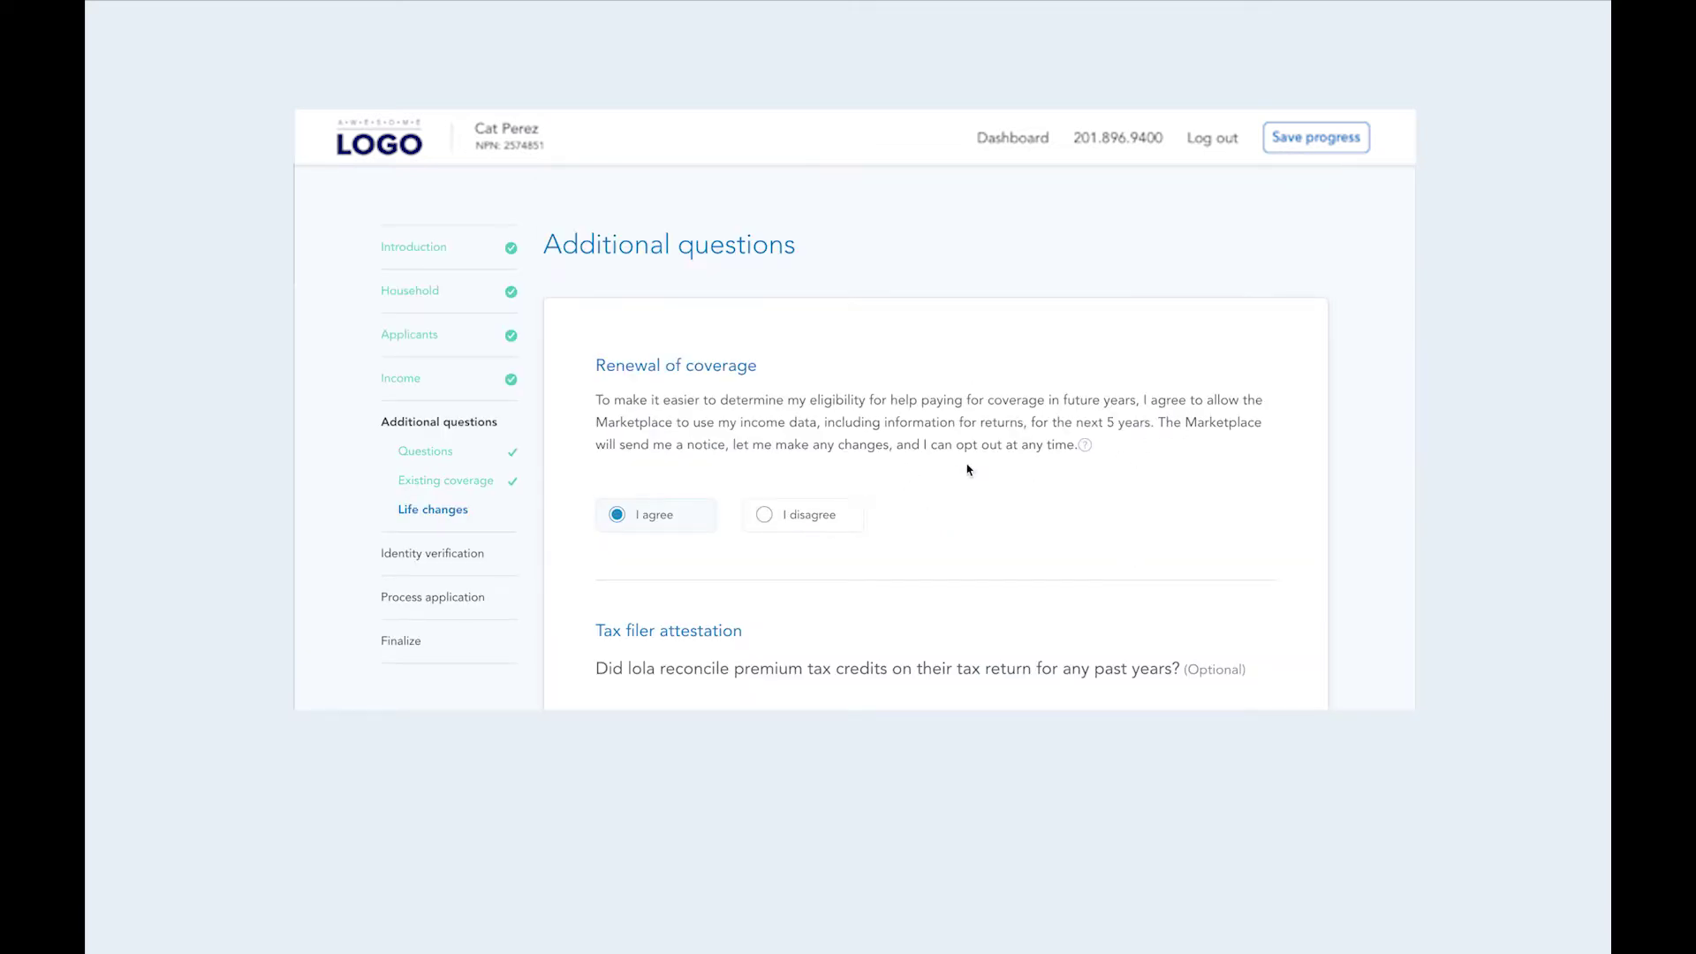
pyautogui.scroll(-3, 967, 468)
pyautogui.scroll(-3, 981, 530)
pyautogui.scroll(-2, 996, 558)
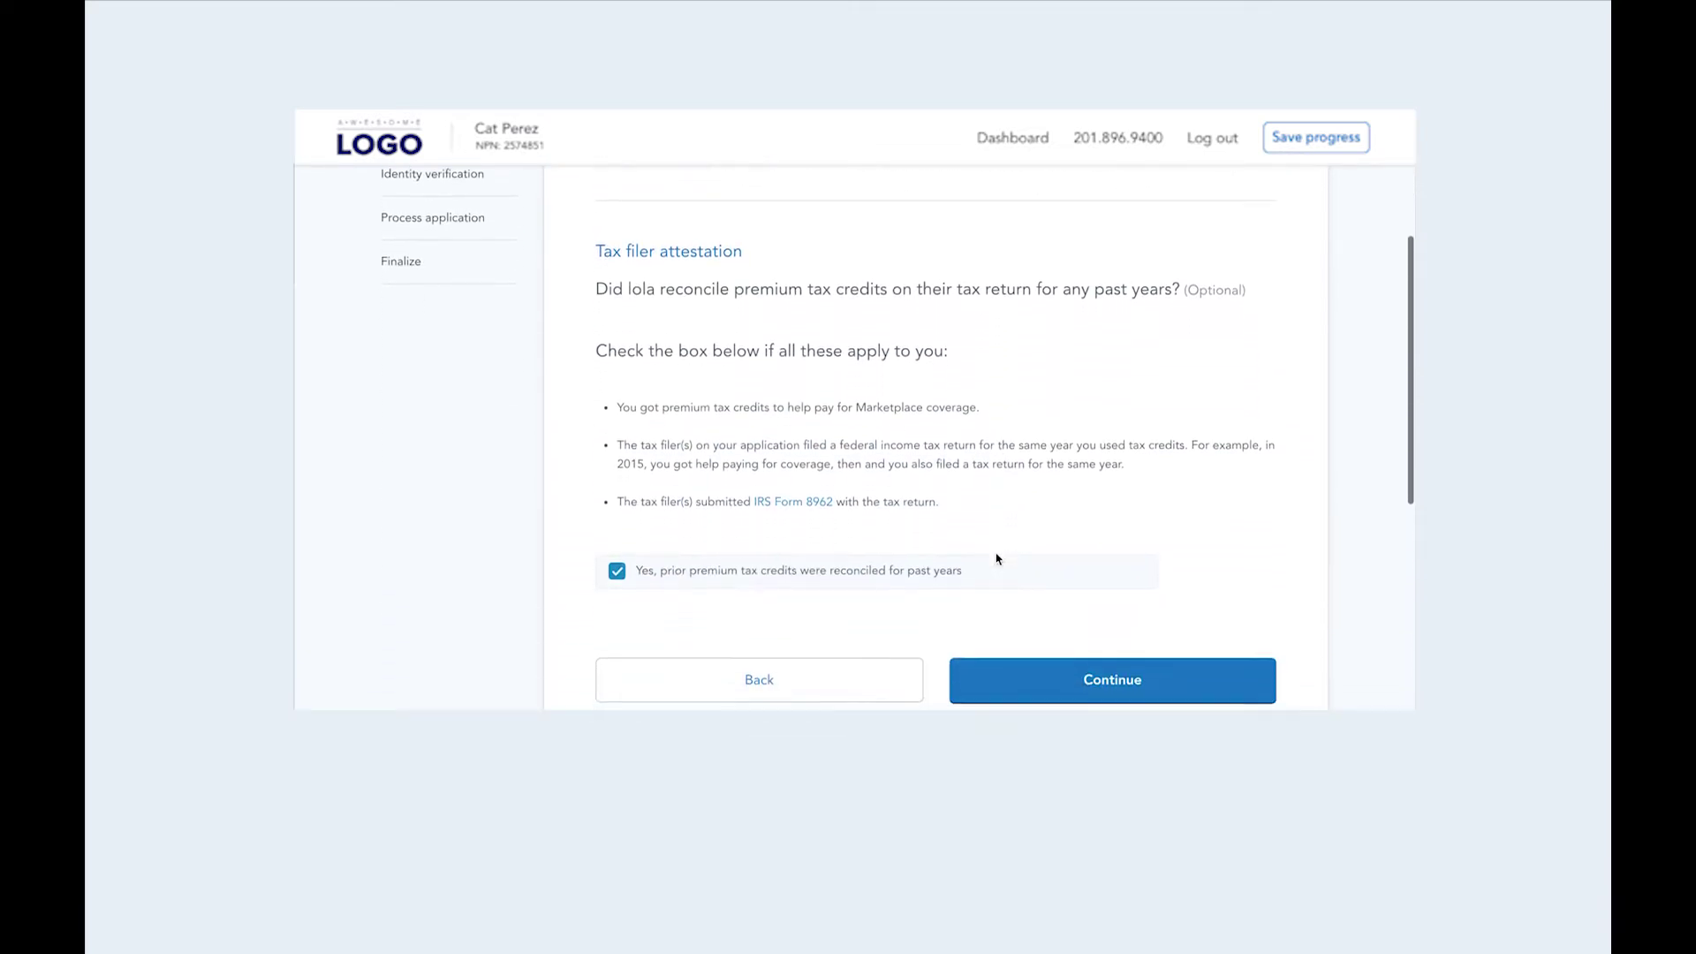
# Submit the attestation, accept the application review, and enter the signer's full name
pyautogui.click(1111, 678)
pyautogui.scroll(-2, 807, 468)
pyautogui.scroll(-2, 806, 469)
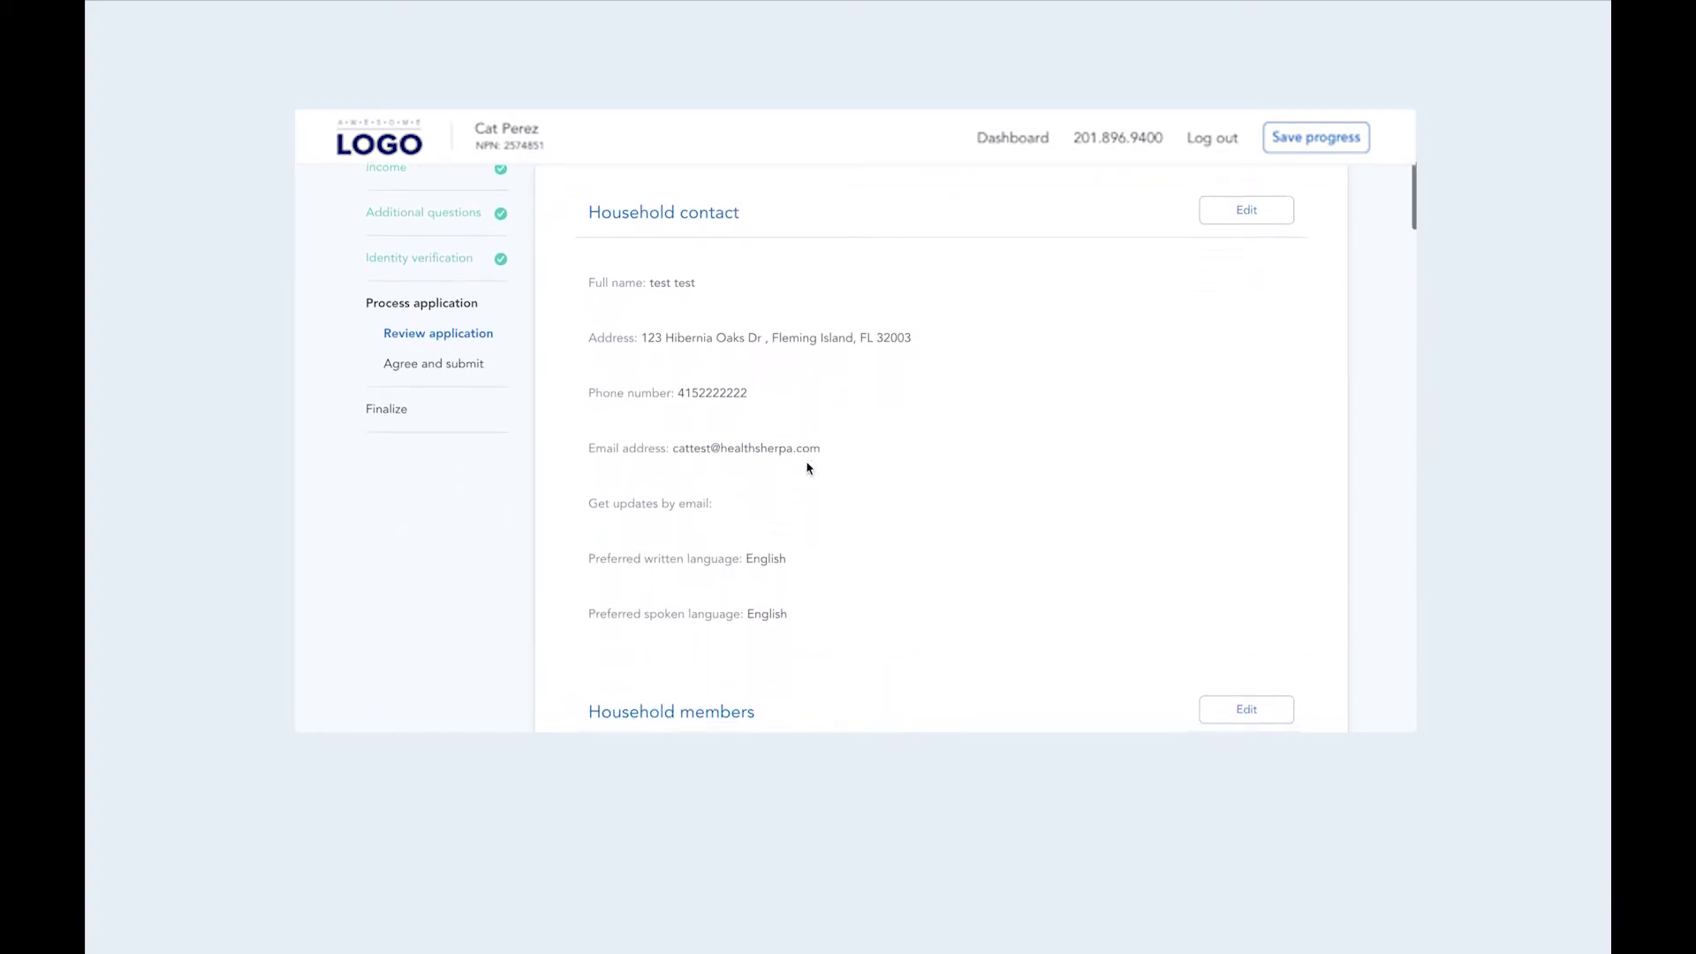
pyautogui.scroll(-2, 807, 469)
pyautogui.scroll(-3, 1173, 444)
pyautogui.scroll(-2, 1174, 443)
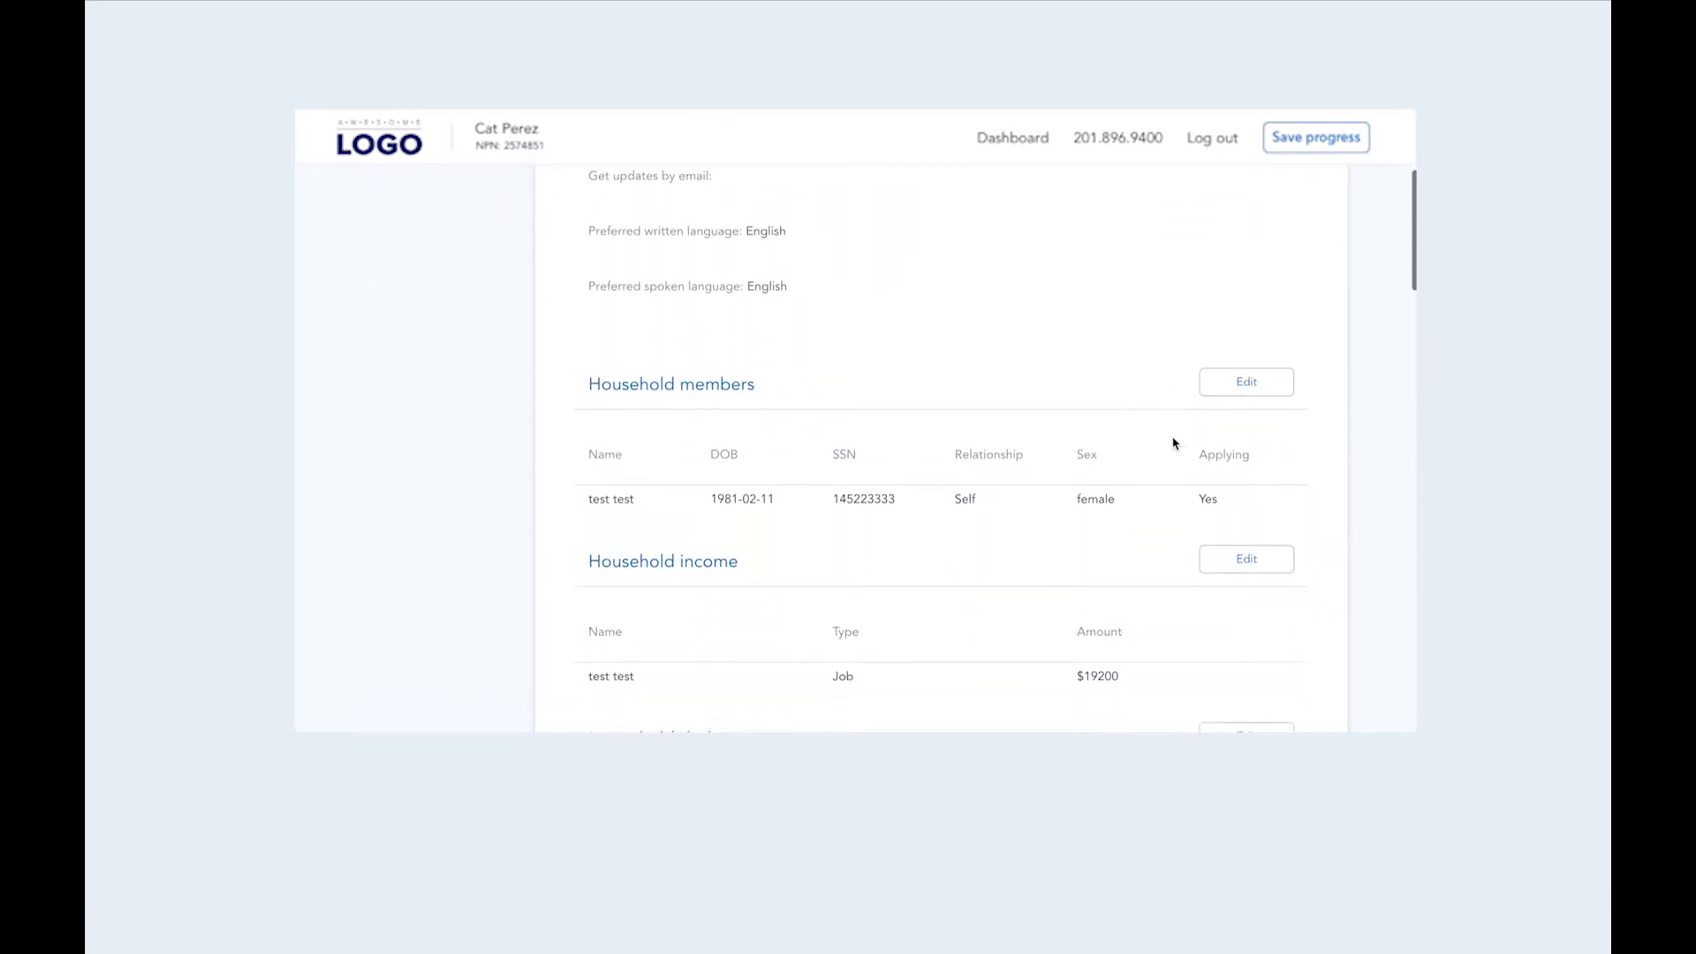
pyautogui.scroll(-2, 1174, 443)
pyautogui.scroll(-1, 1174, 444)
pyautogui.scroll(-1, 1175, 444)
pyautogui.scroll(-2, 1175, 443)
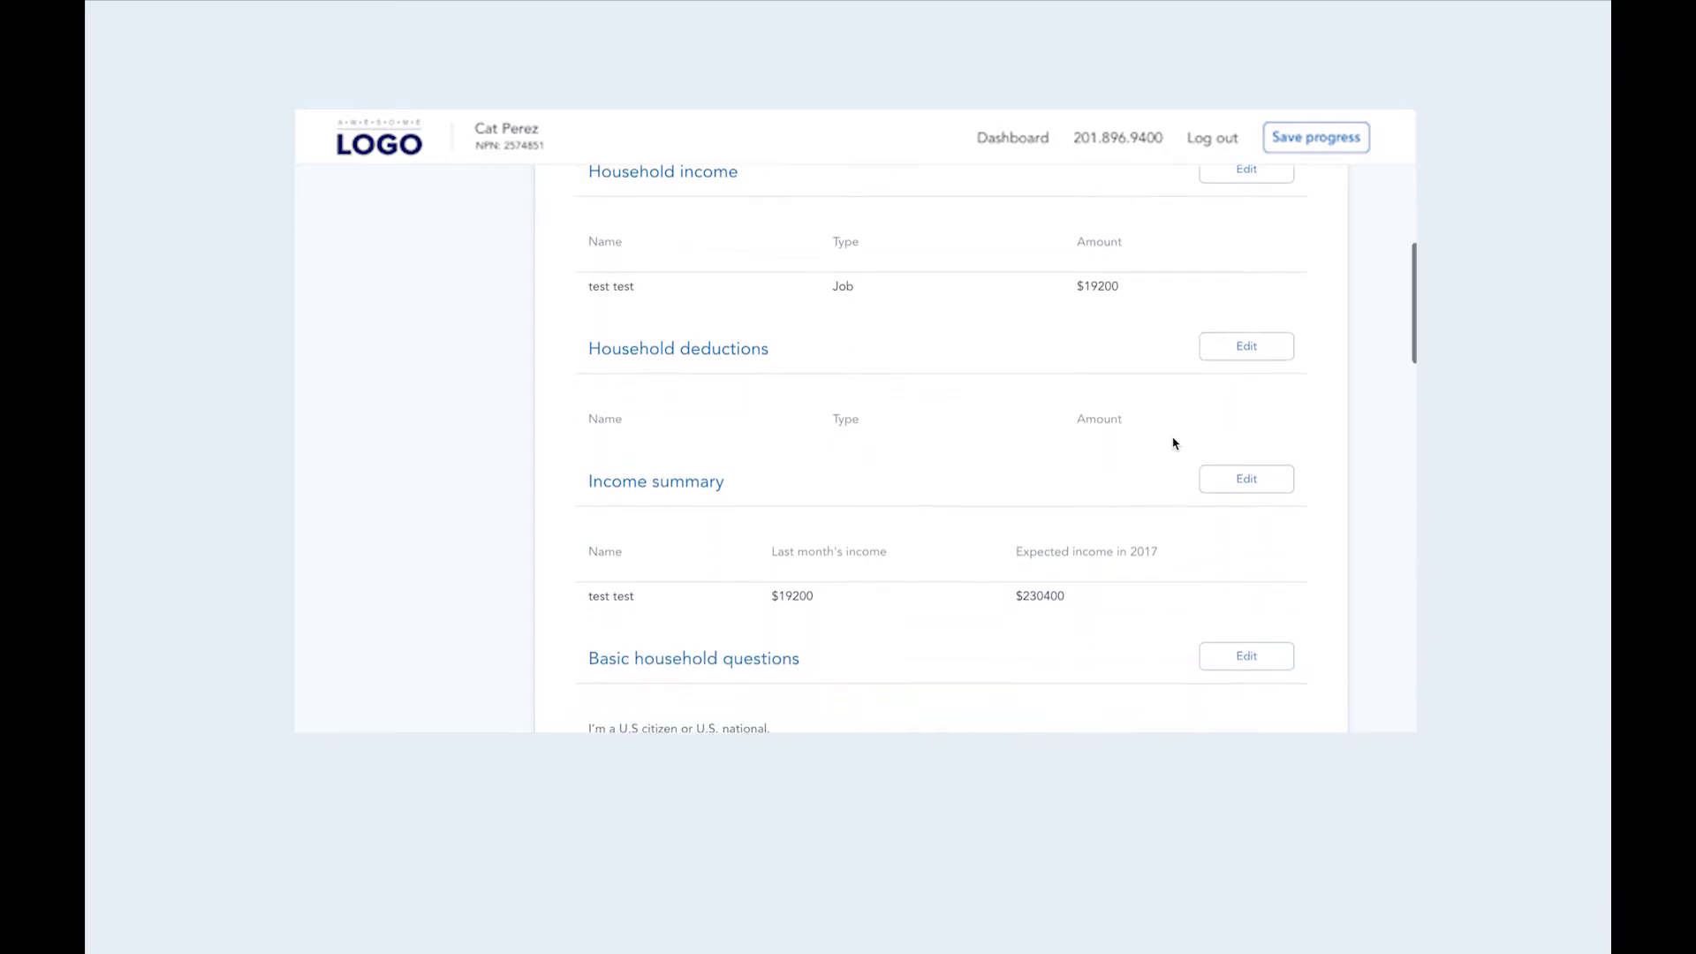
pyautogui.scroll(-2, 1175, 444)
pyautogui.scroll(-2, 1174, 445)
pyautogui.scroll(-2, 1174, 445)
pyautogui.scroll(-2, 1174, 445)
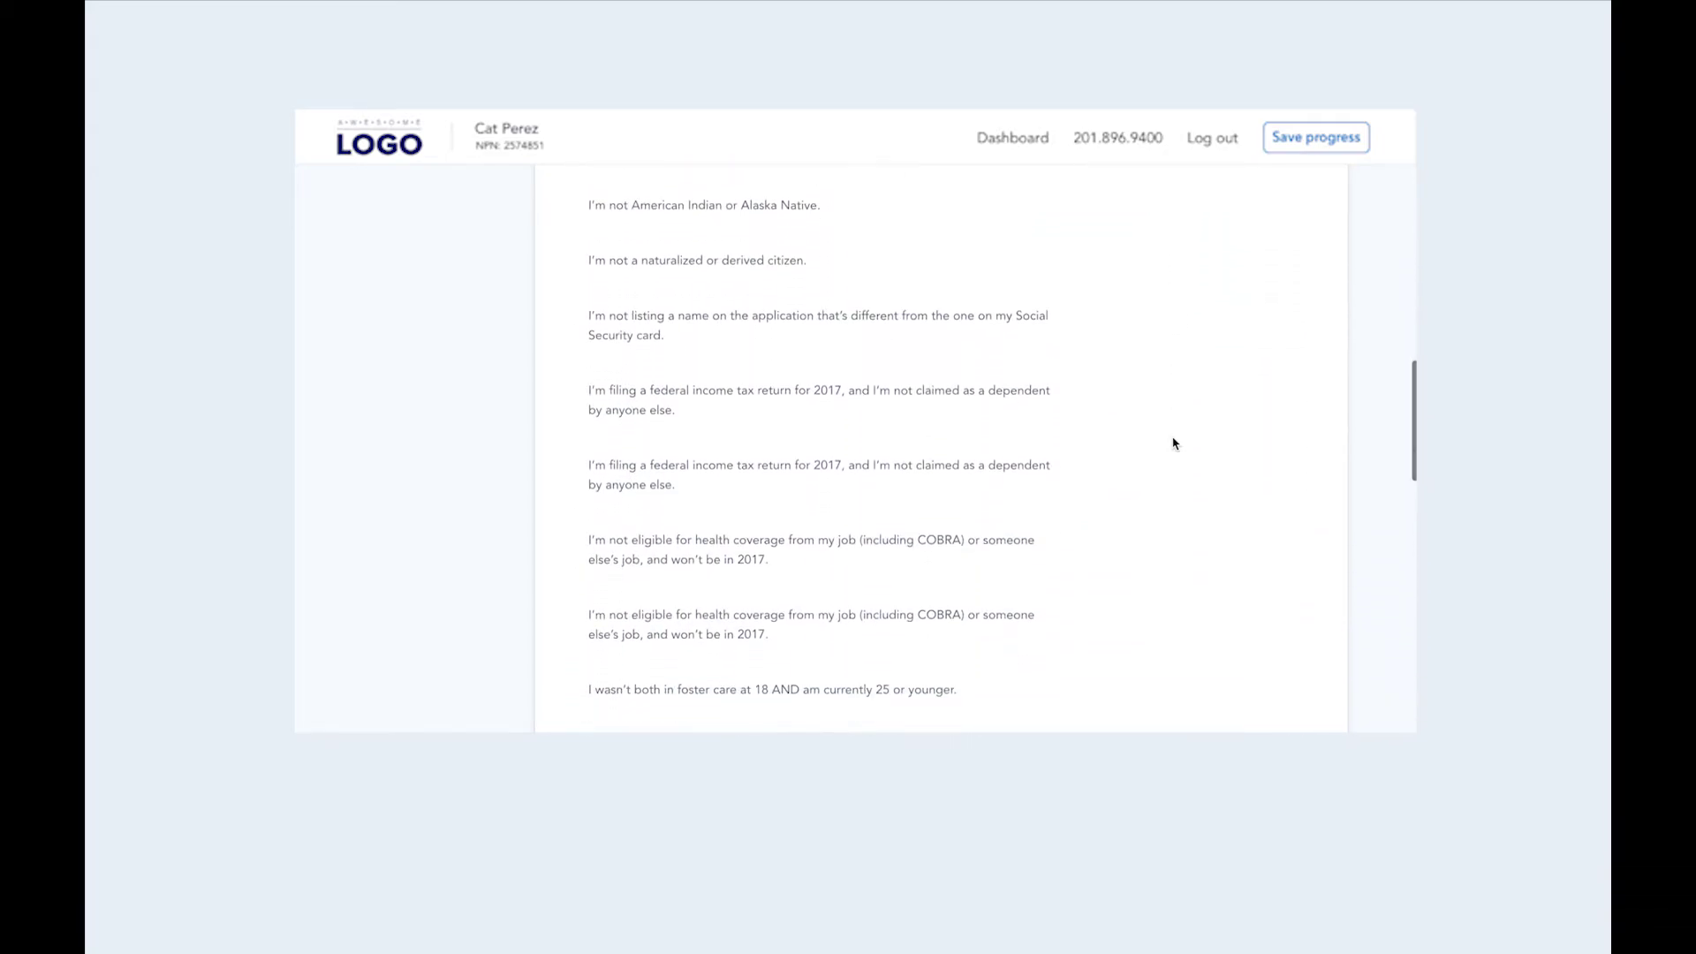
pyautogui.scroll(-2, 1174, 444)
pyautogui.scroll(-2, 1174, 445)
pyautogui.scroll(-1, 1174, 443)
pyautogui.scroll(-2, 1174, 444)
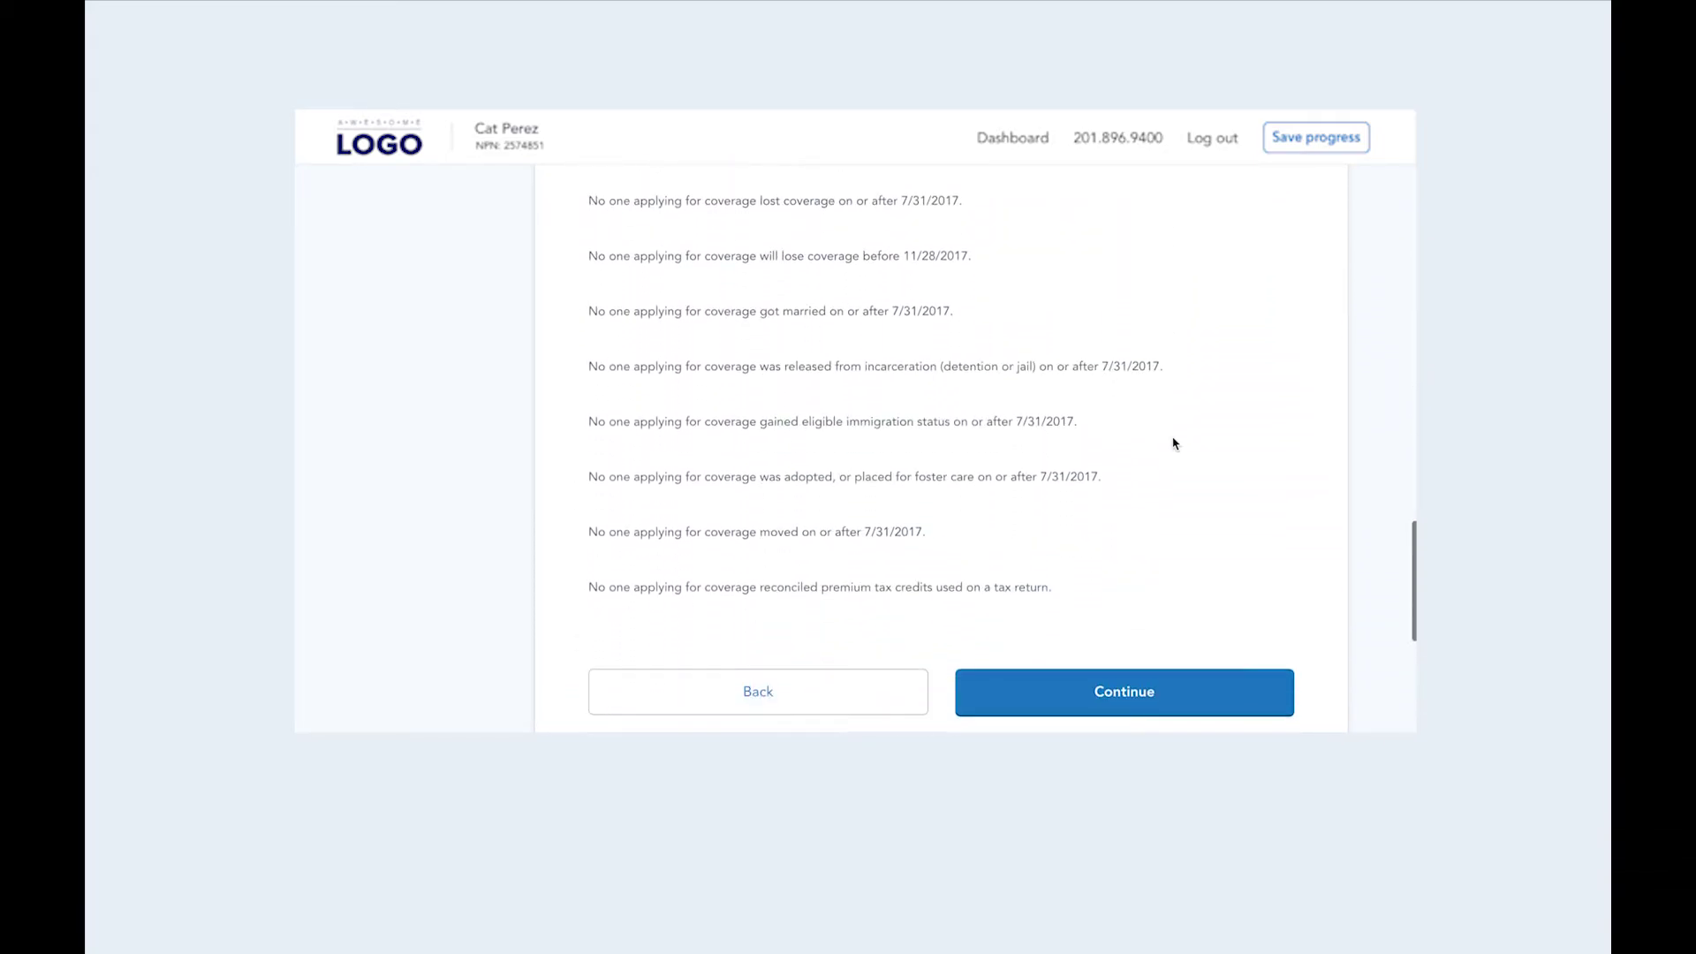
pyautogui.scroll(-2, 1174, 444)
pyautogui.click(1166, 515)
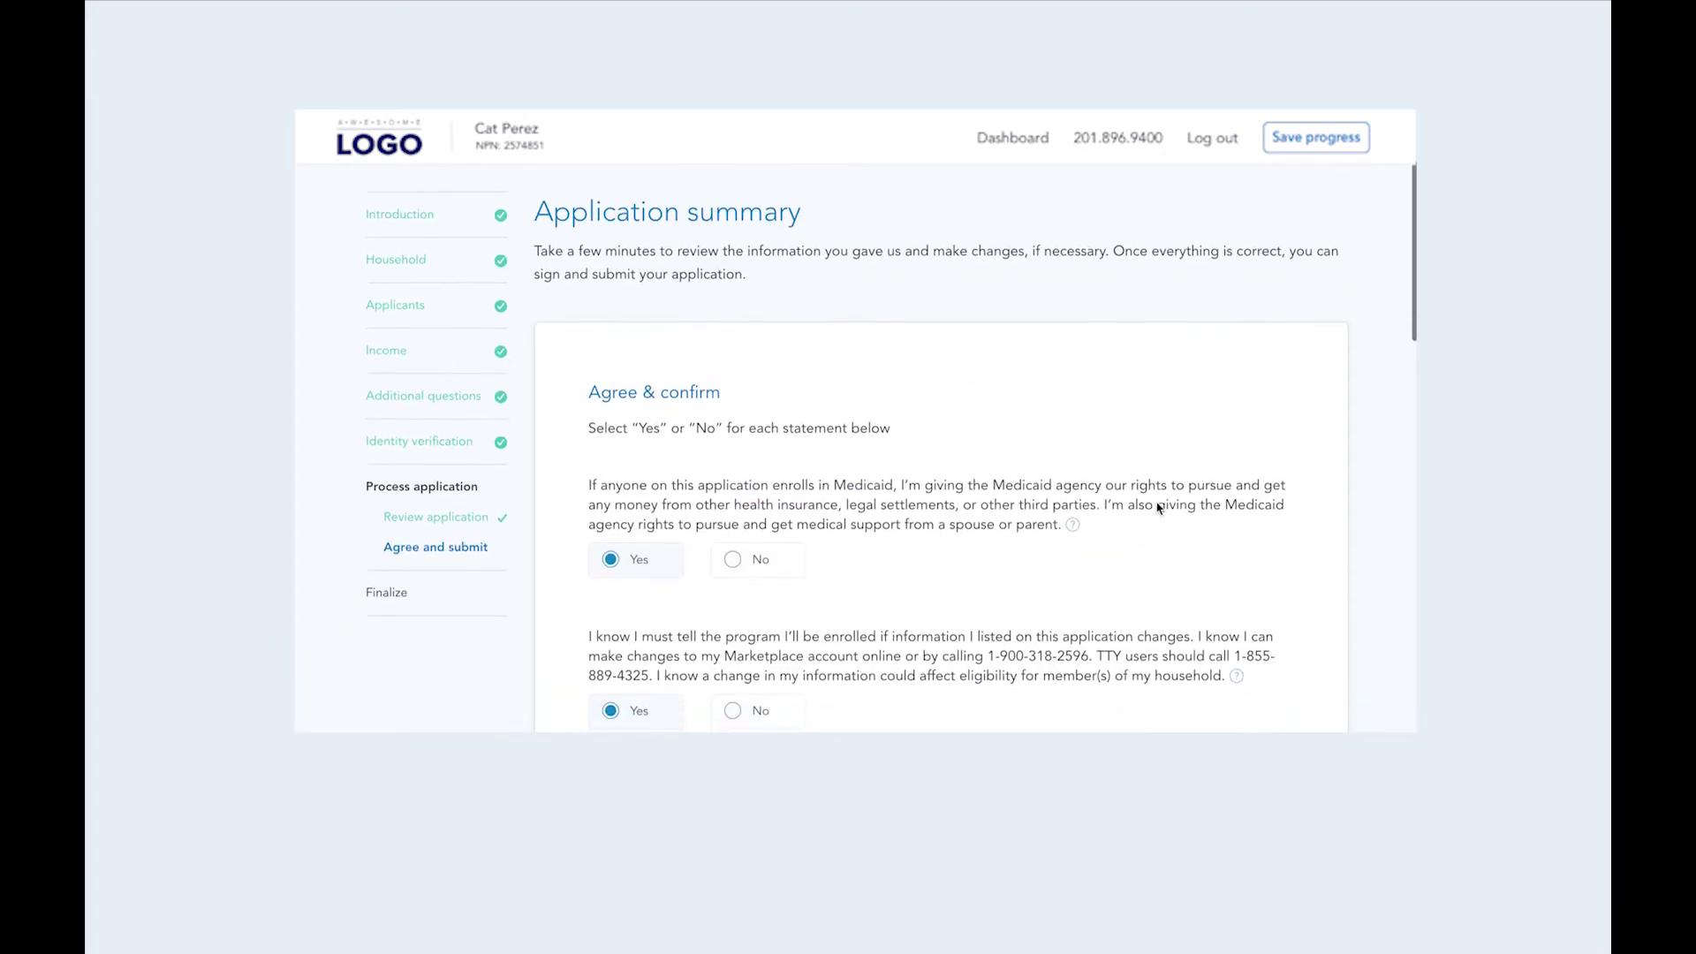
pyautogui.scroll(-2, 1158, 508)
pyautogui.scroll(-2, 1158, 507)
pyautogui.scroll(-2, 1158, 507)
pyautogui.scroll(-2, 1158, 507)
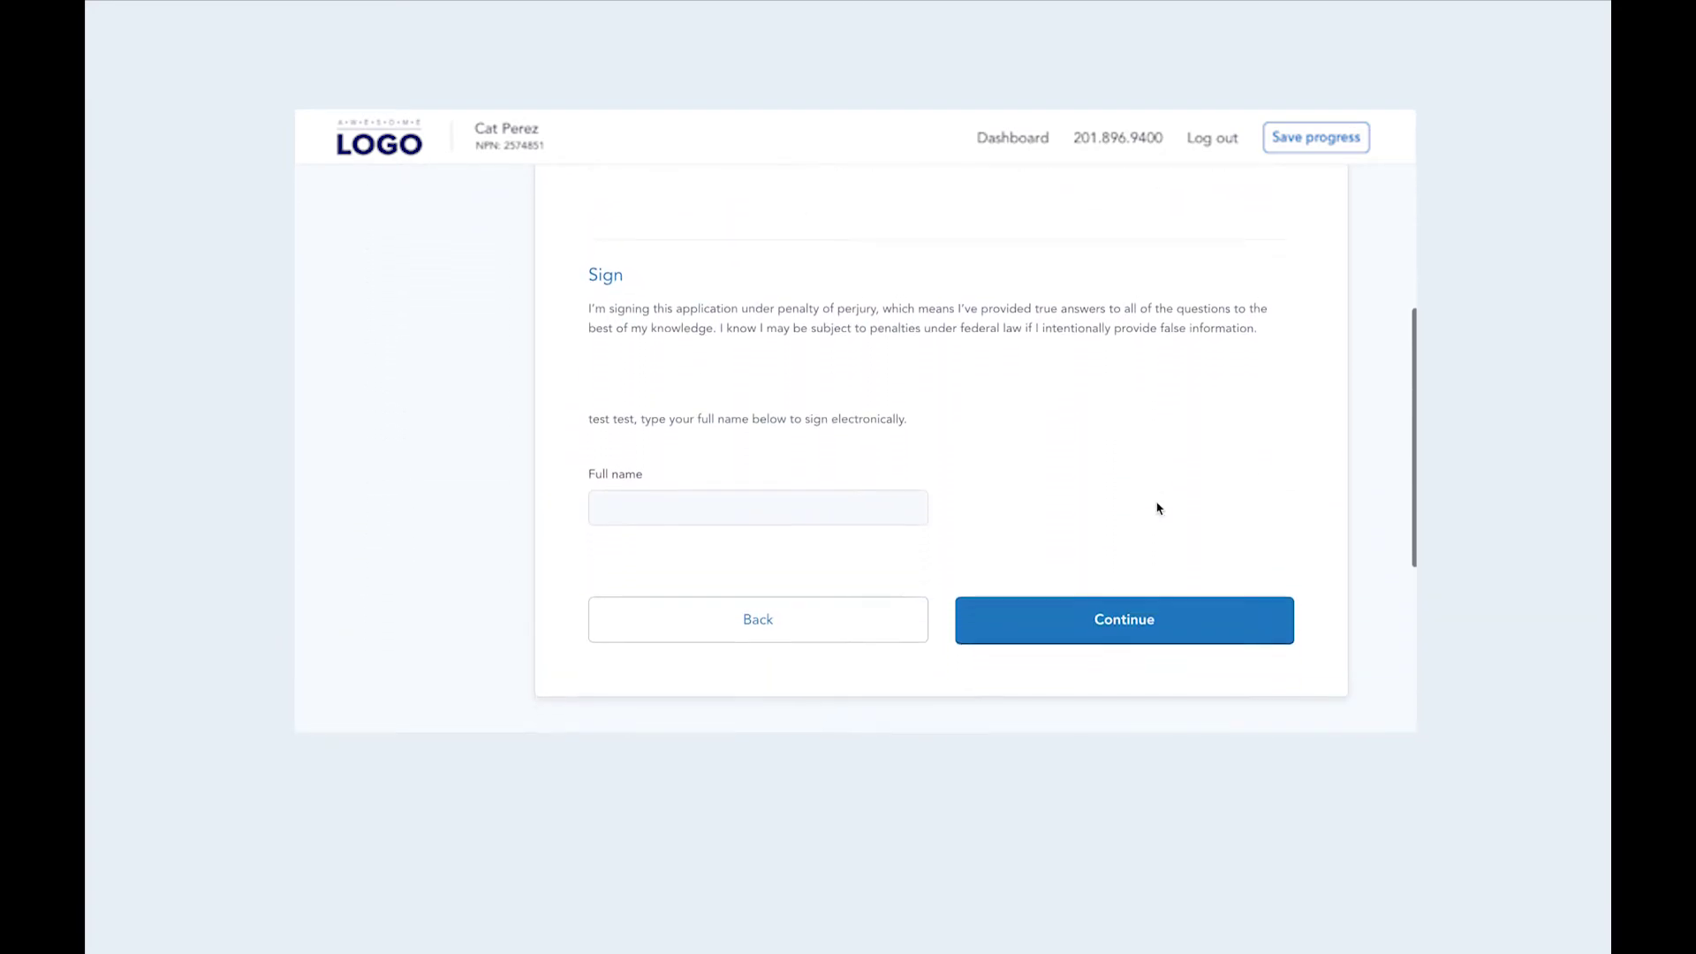
pyautogui.click(862, 477)
pyautogui.write('test test')
# Submit the signed application and download the eligibility details document
pyautogui.click(1124, 589)
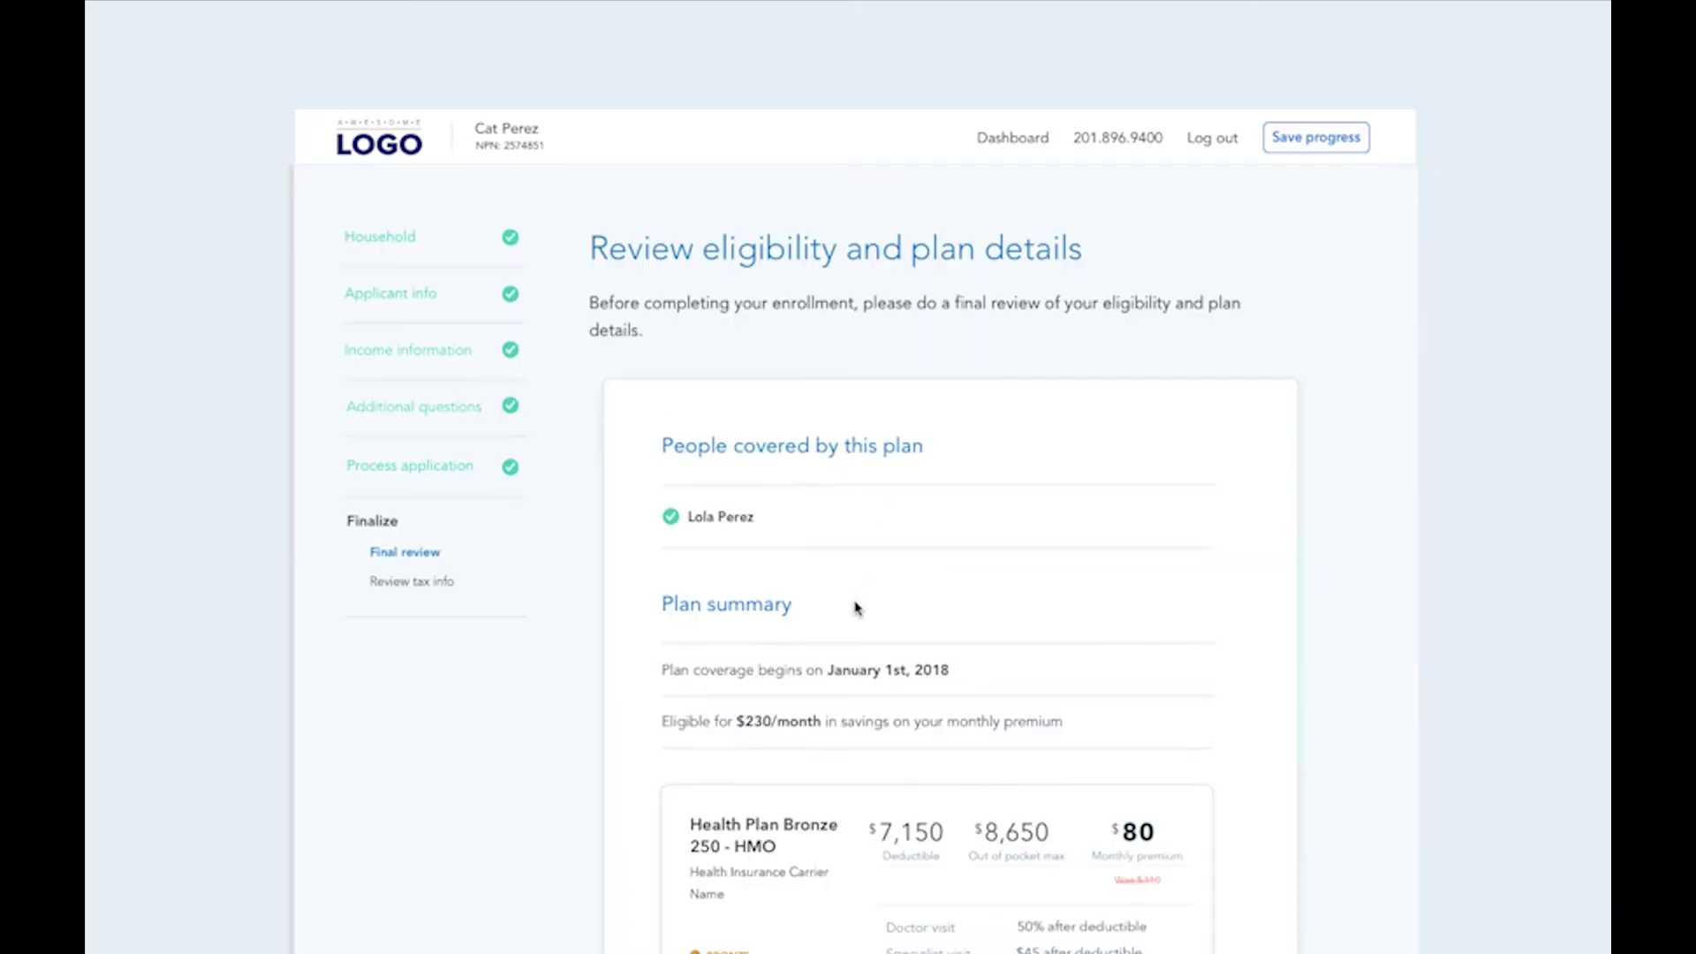
pyautogui.scroll(-3, 855, 607)
pyautogui.scroll(-2, 854, 607)
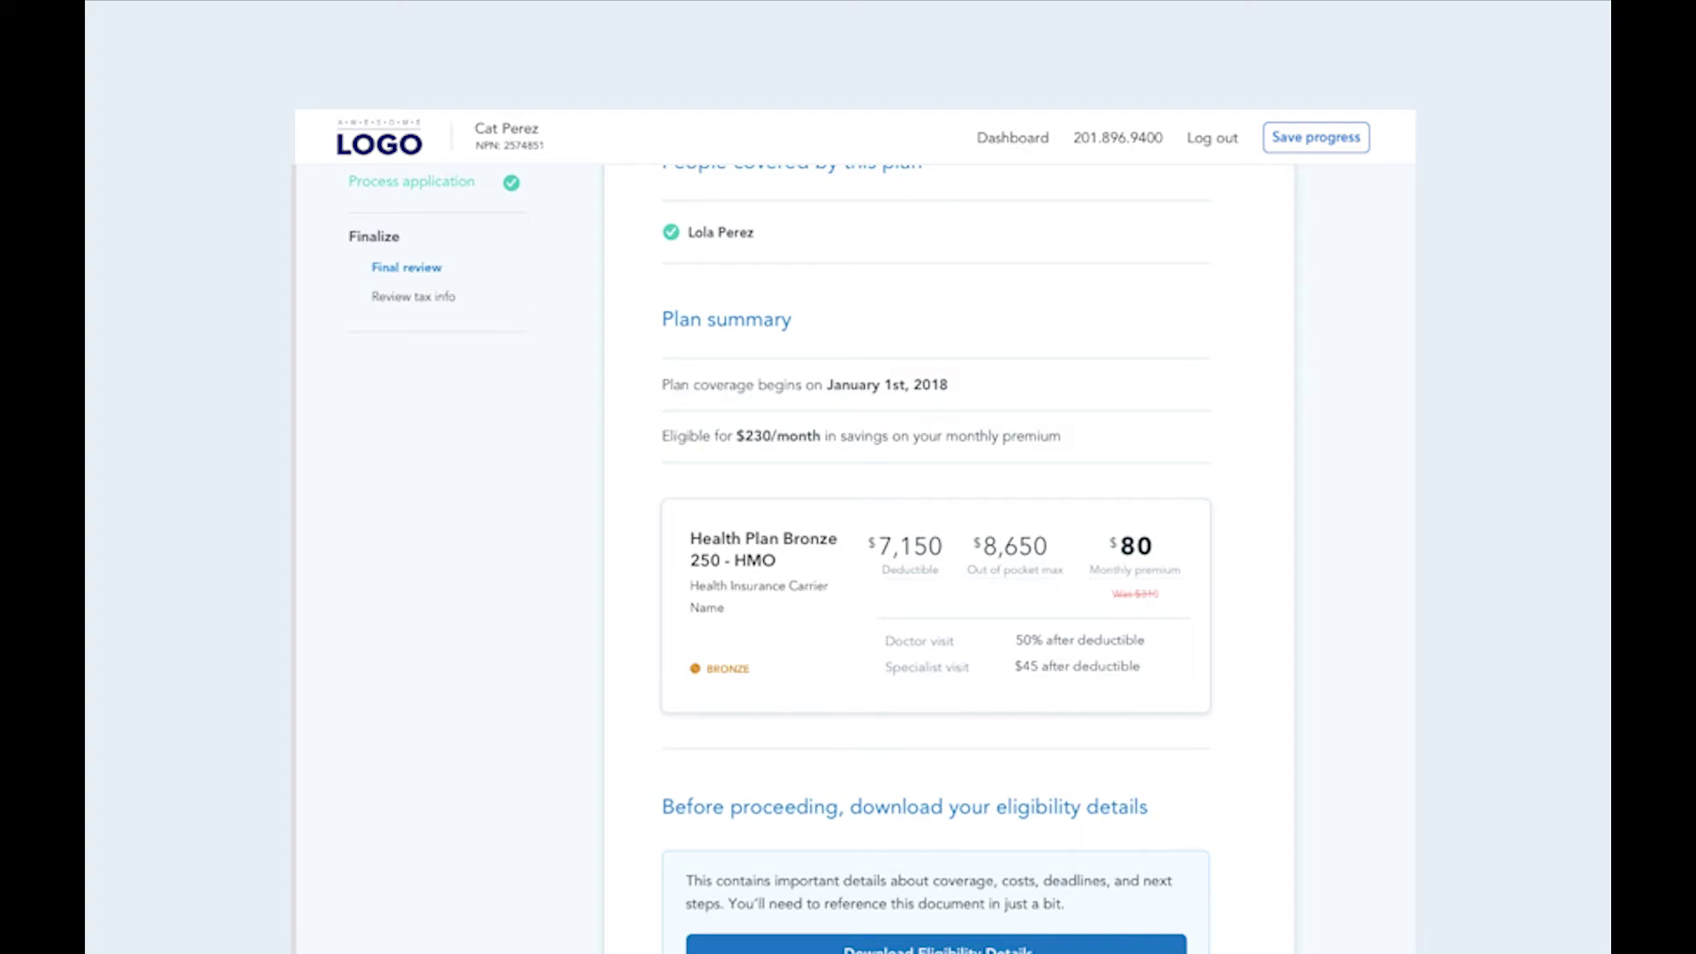
pyautogui.click(935, 946)
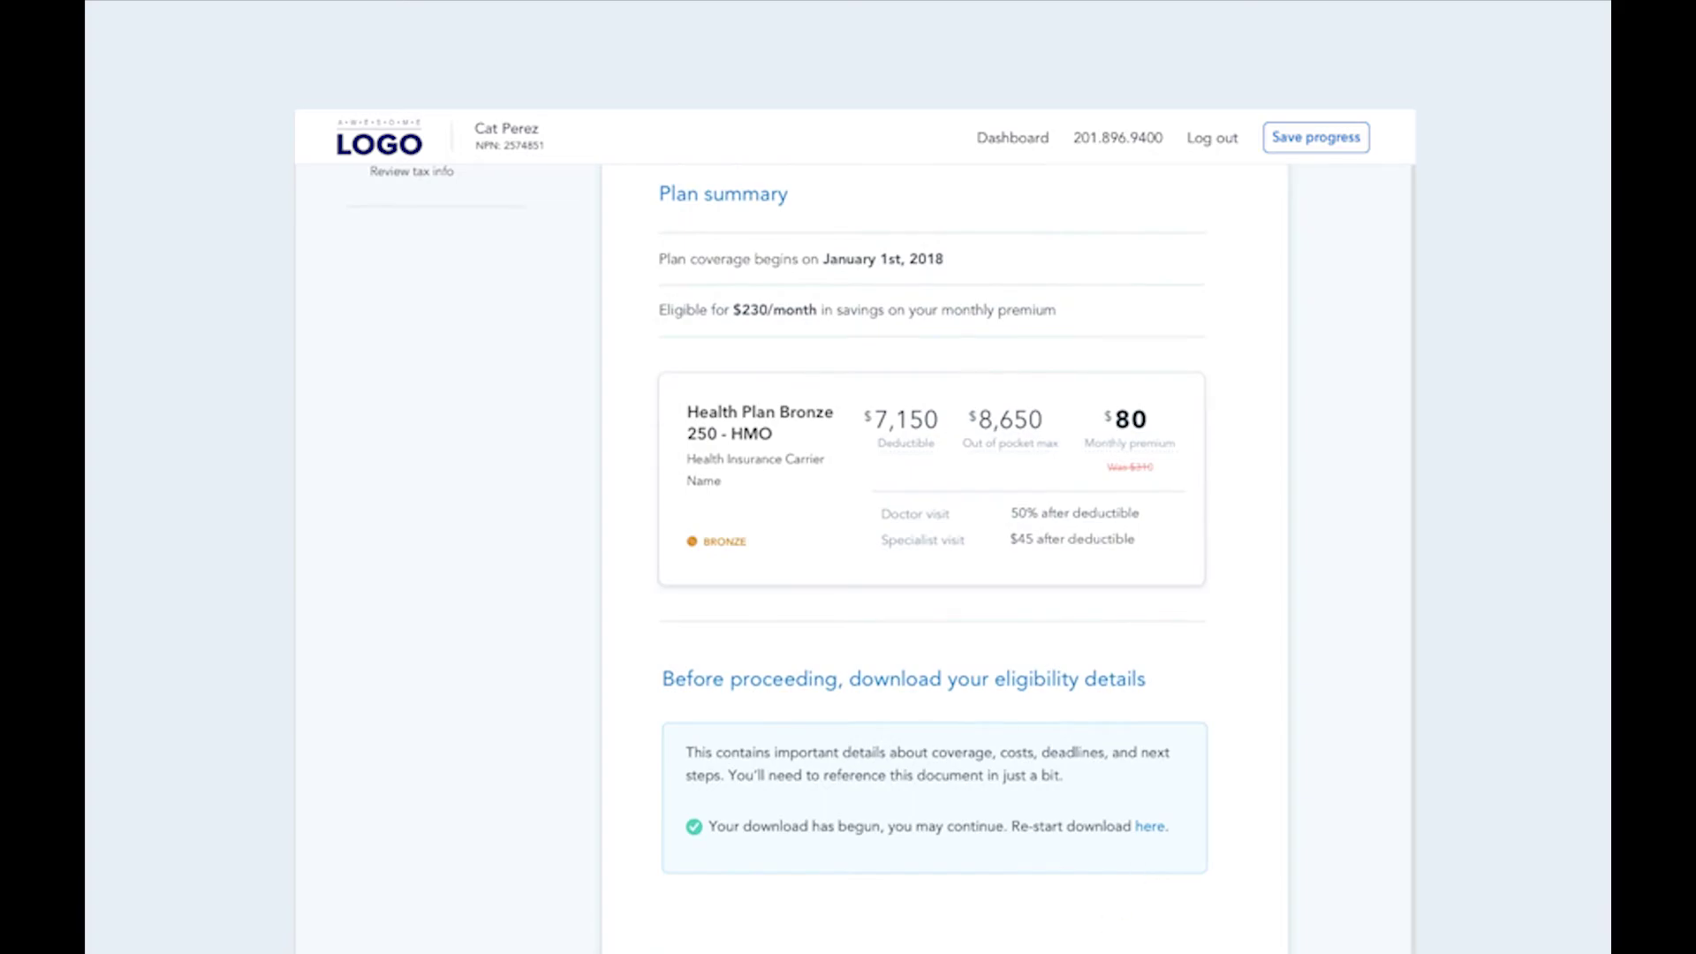
pyautogui.scroll(-2, 855, 607)
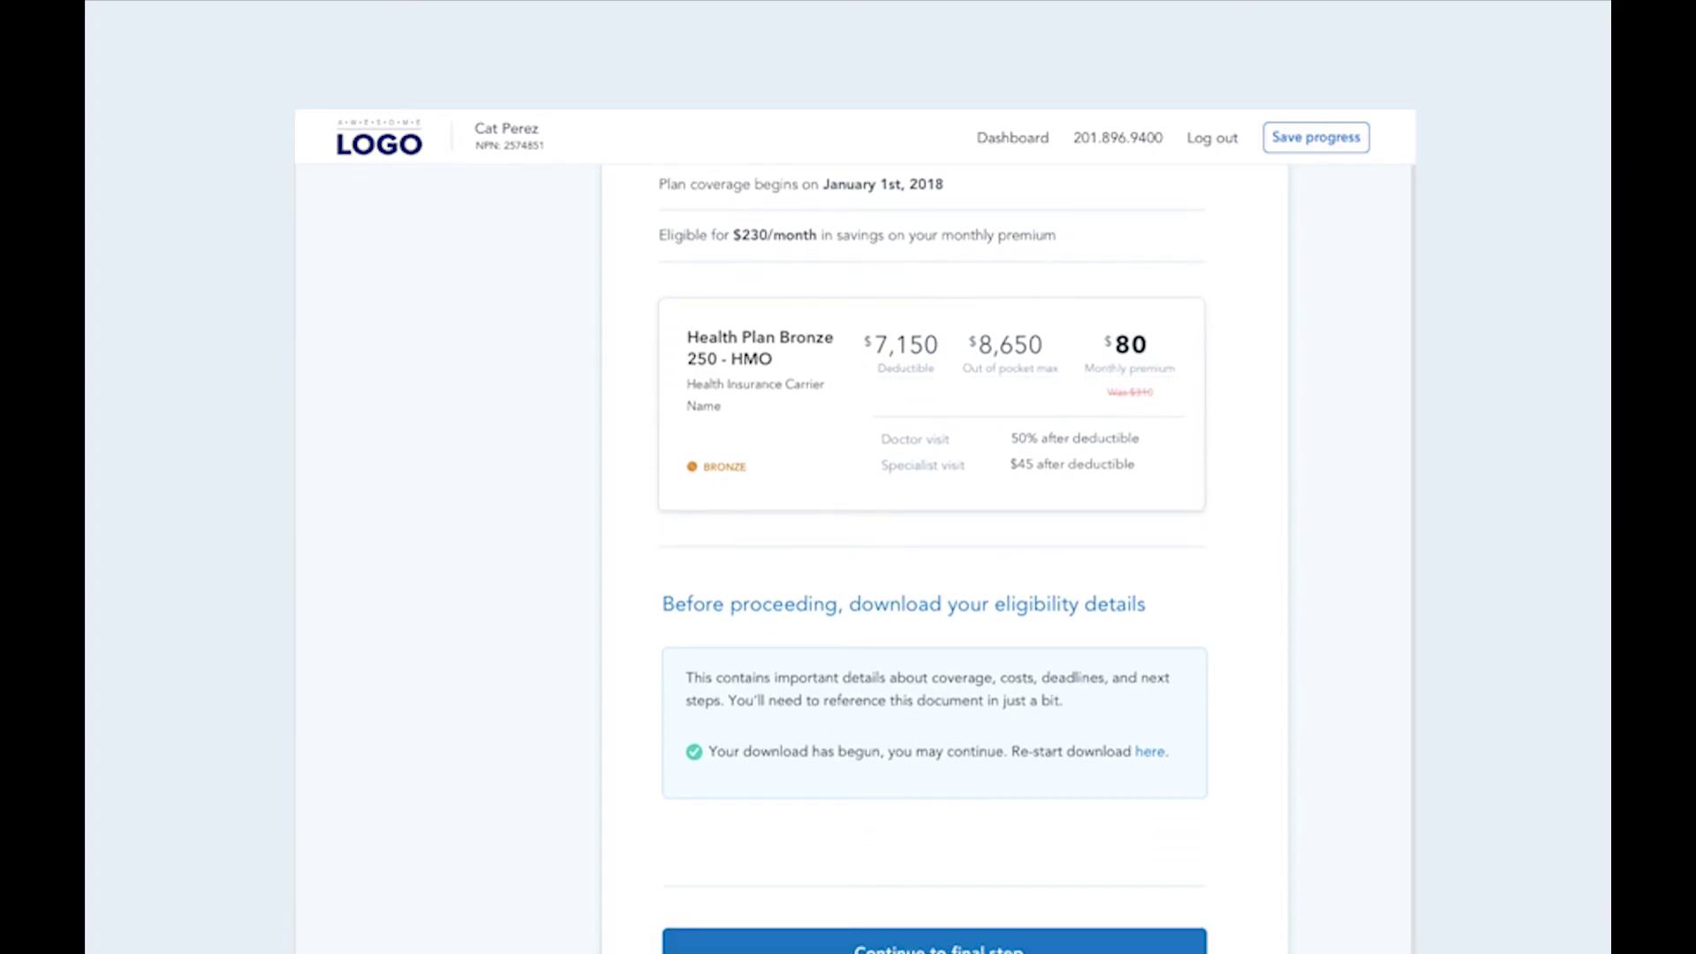
# Keep the full tax credit and enroll in Health Plan Bronze 250 HMO at $80/mo
pyautogui.click(935, 946)
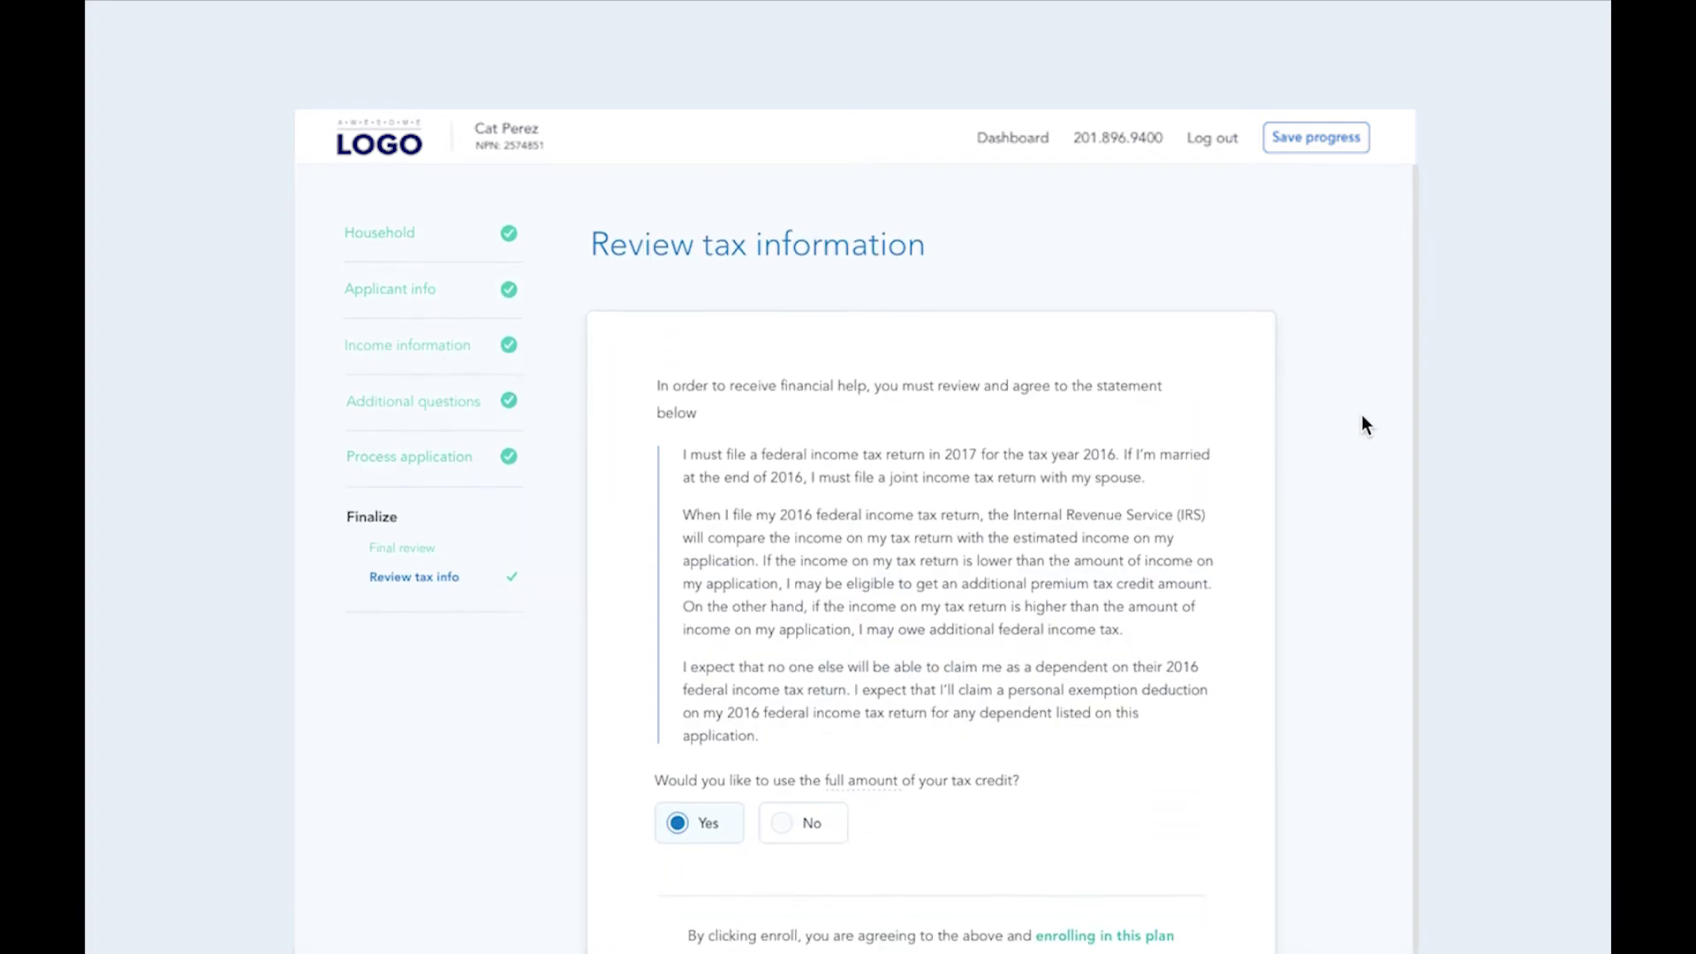
pyautogui.scroll(-3, 1364, 425)
pyautogui.scroll(-2, 1127, 640)
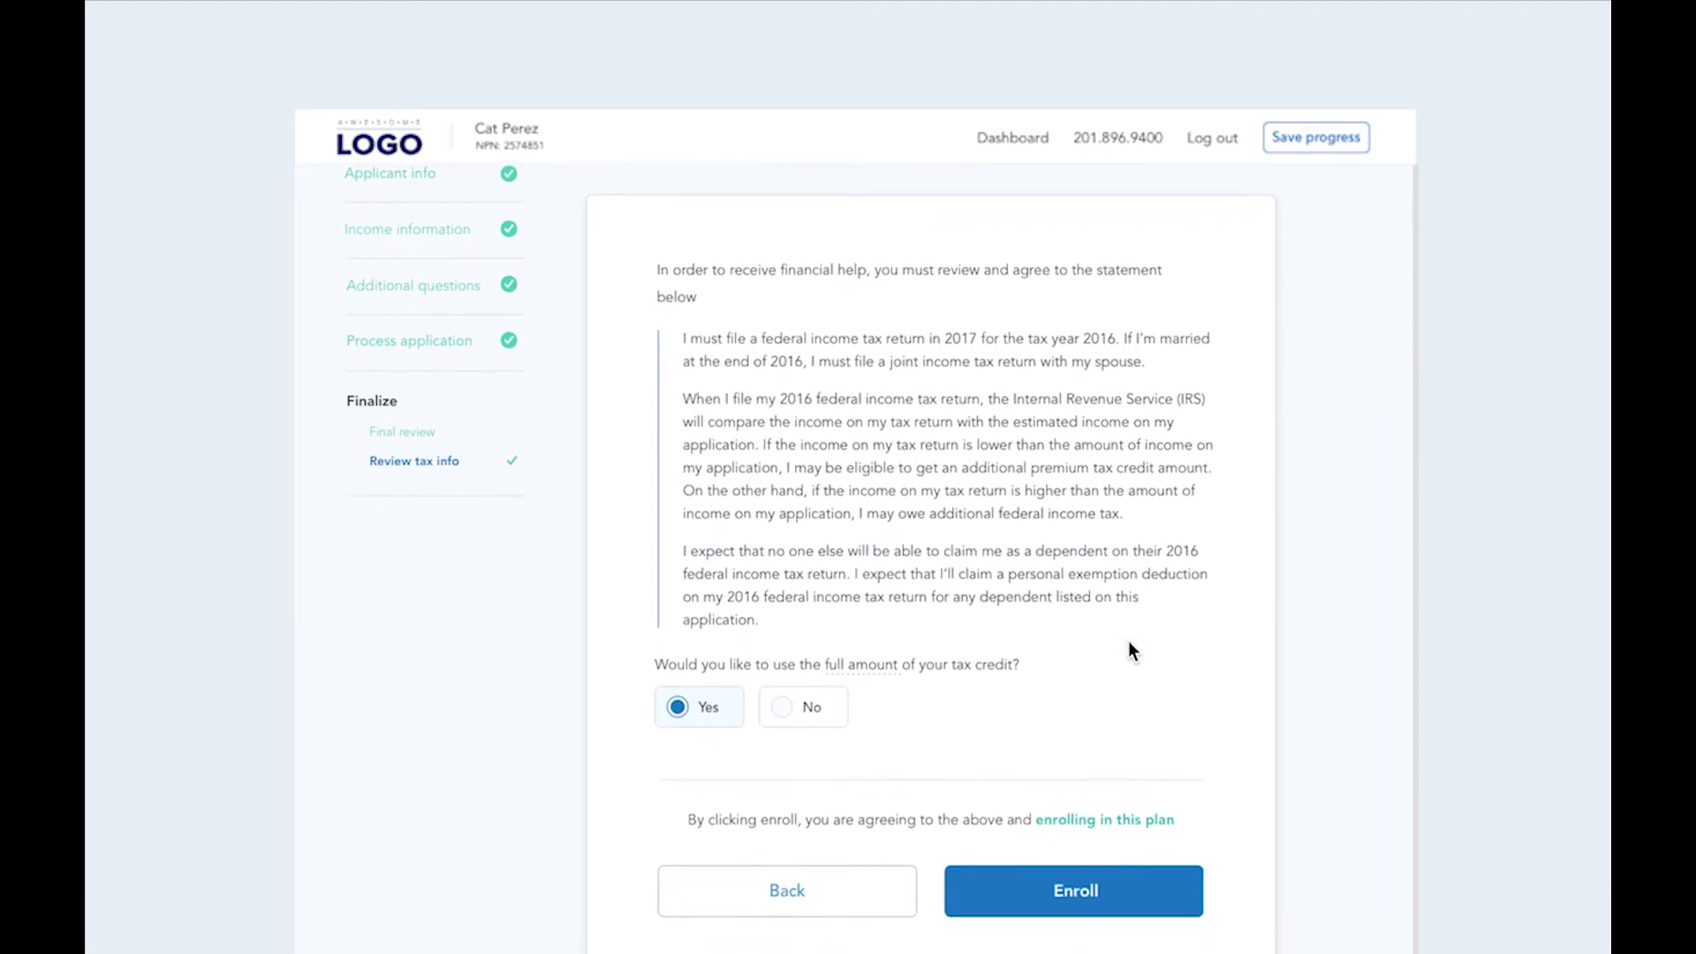
pyautogui.scroll(-2, 1127, 640)
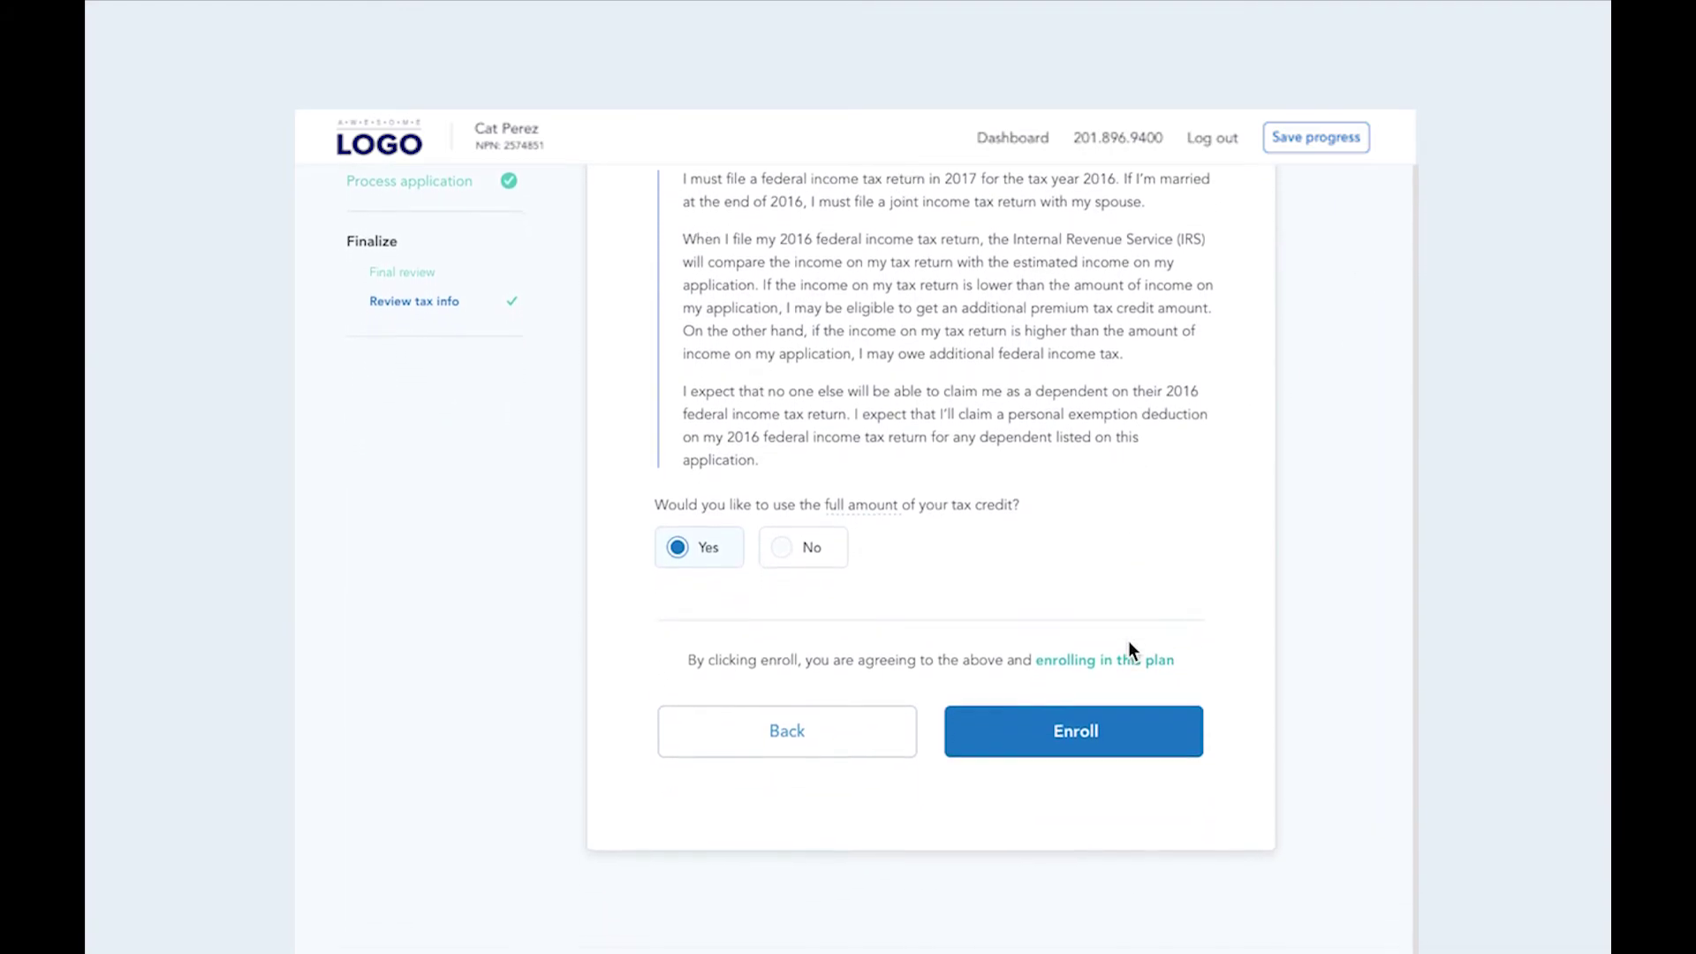
pyautogui.click(1099, 713)
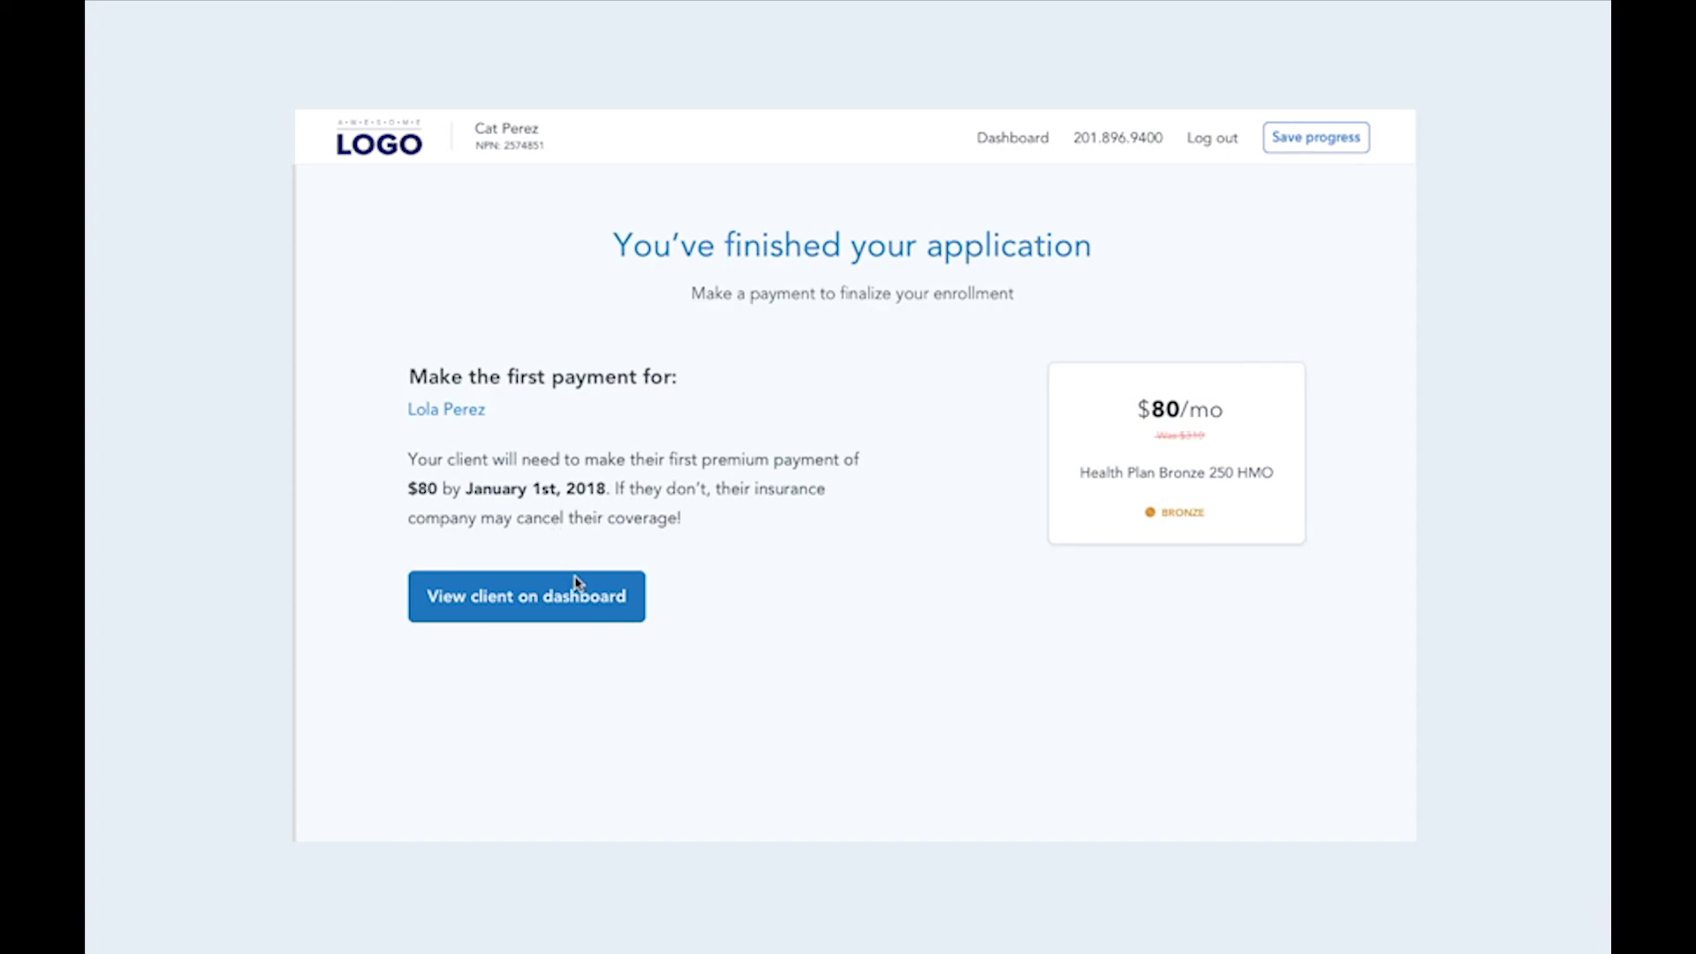
pyautogui.click(626, 613)
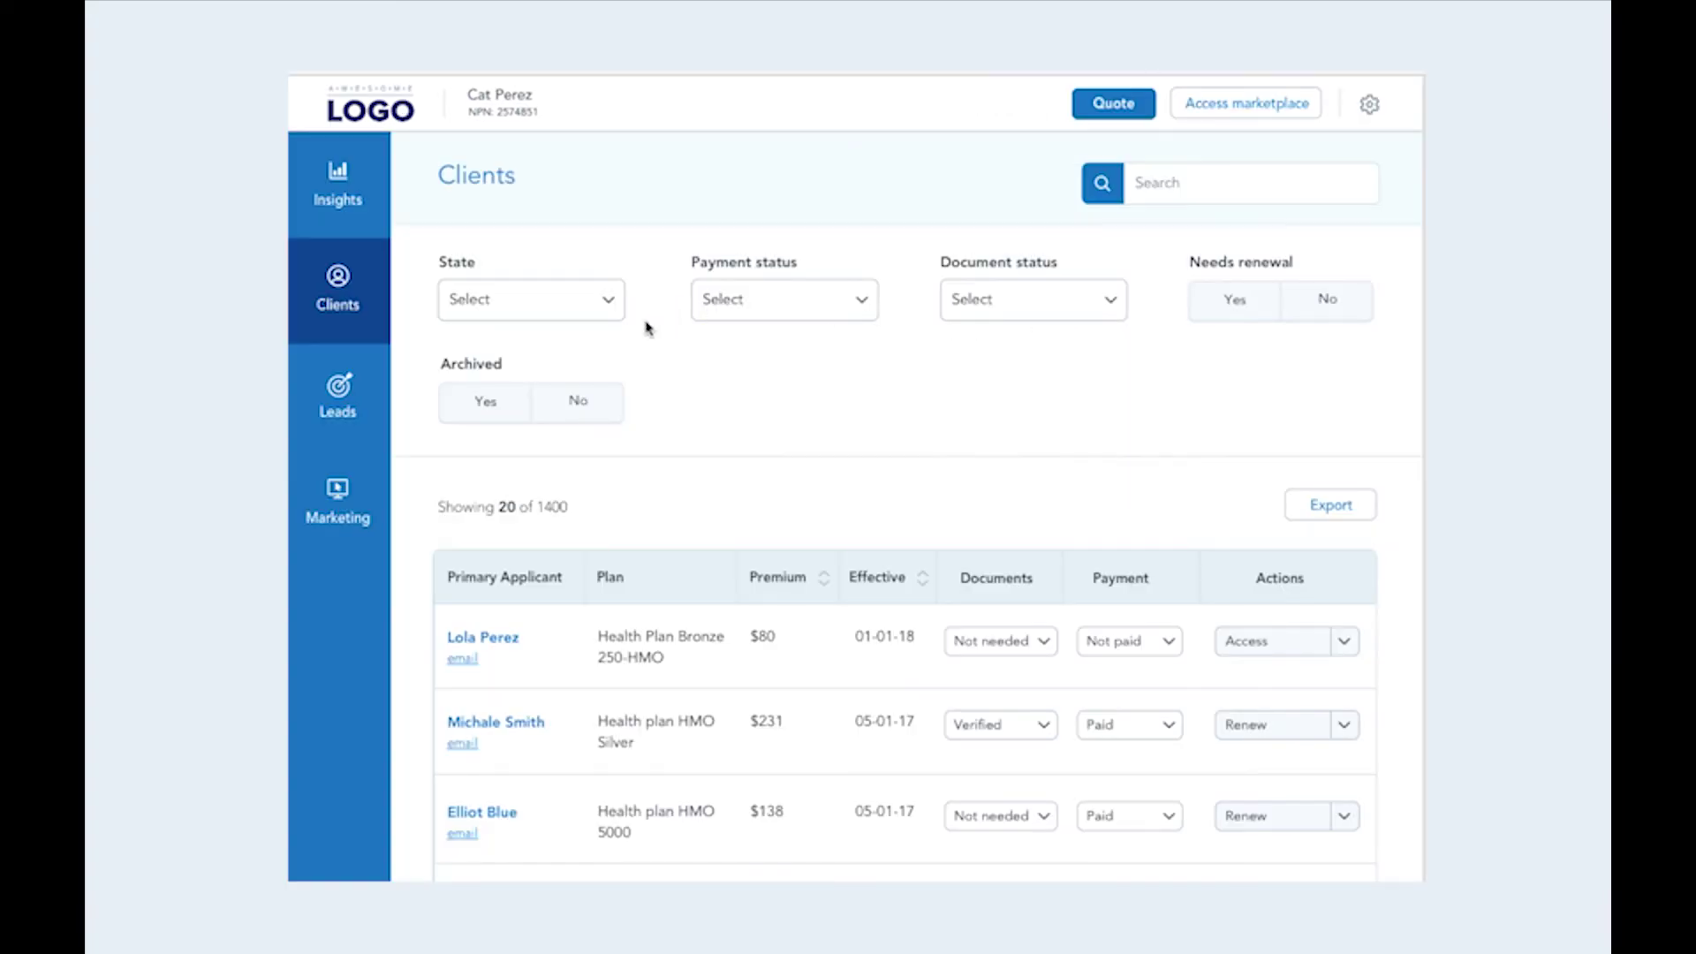